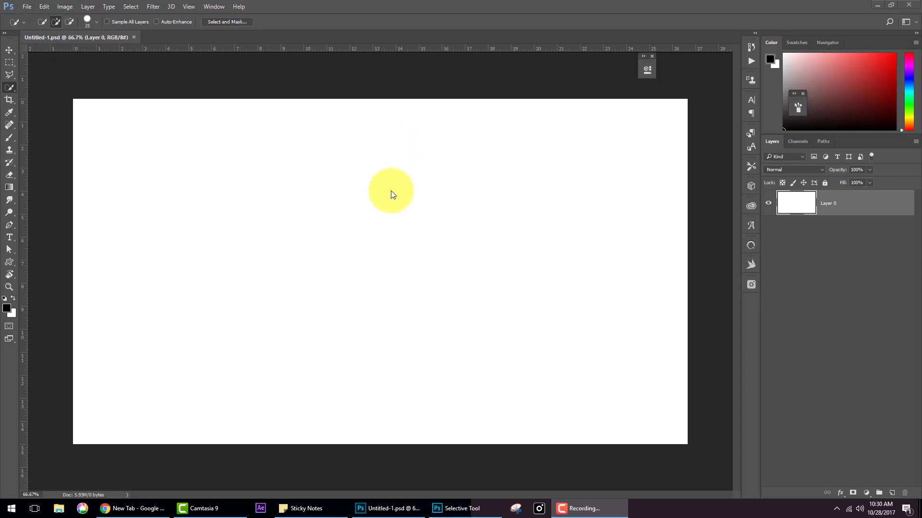
# Open the photo pexels-photo-206276.jpeg in its own document tab.
pyautogui.click(26, 6)
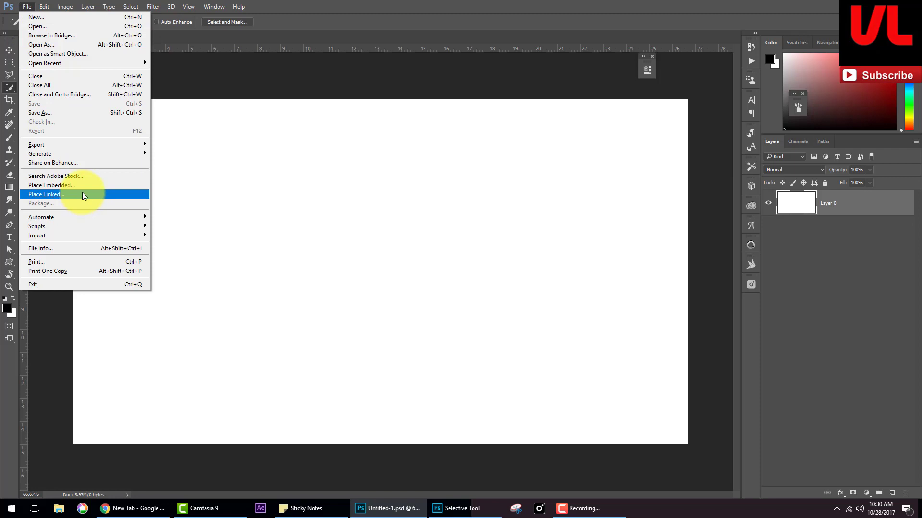
pyautogui.click(66, 27)
pyautogui.doubleClick(163, 92)
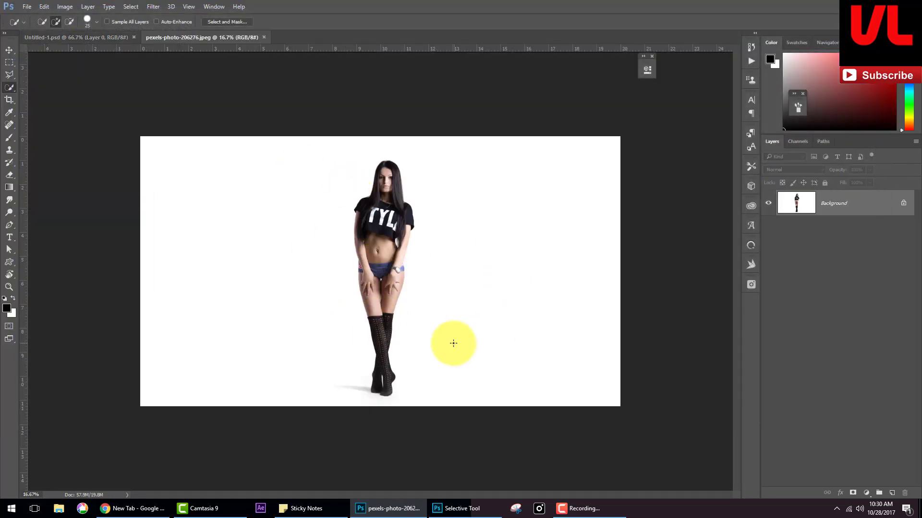
# Zoom in and pan to inspect the woman, back out to 33.3%, and enlarge the brush.
pyautogui.hotkey('ctrl', '+')
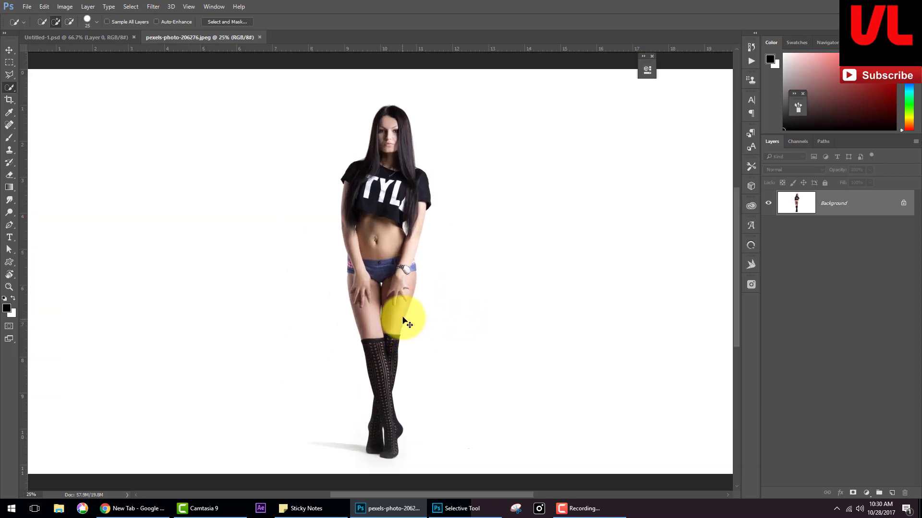
pyautogui.hotkey('ctrl', '+')
pyautogui.hotkey('ctrl', '+')
pyautogui.moveTo(445, 189); pyautogui.dragTo(431, 316)
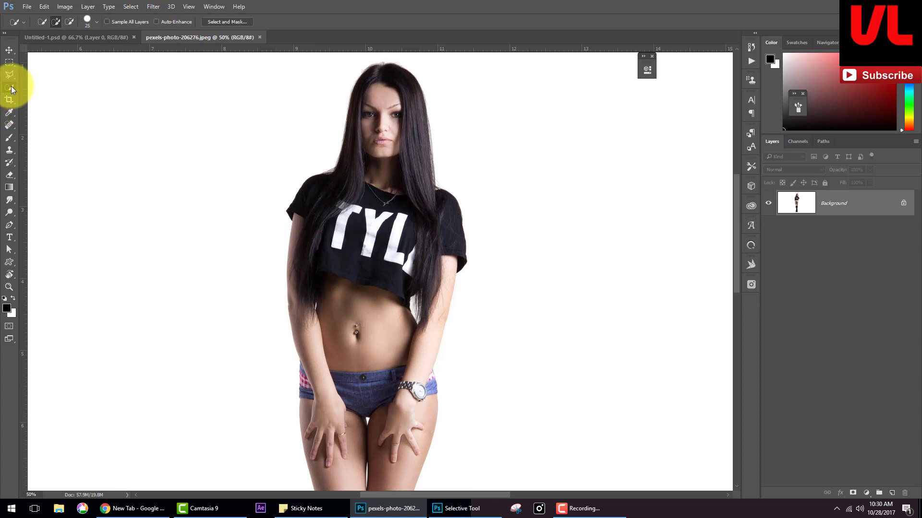
pyautogui.hotkey('ctrl', '-')
pyautogui.press(']')
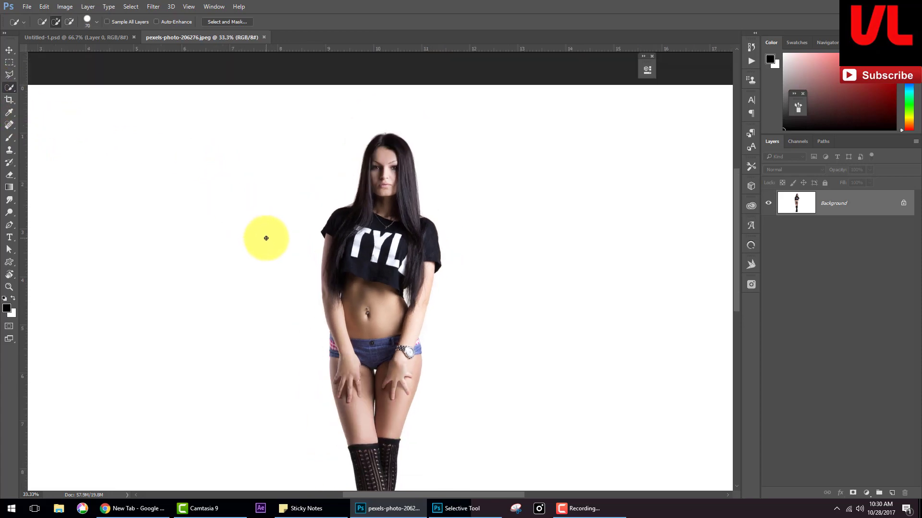
# Quick-select the white background on both sides of the woman, adjusting along her right arm.
pyautogui.click(236, 248)
pyautogui.moveTo(223, 192); pyautogui.dragTo(181, 345)
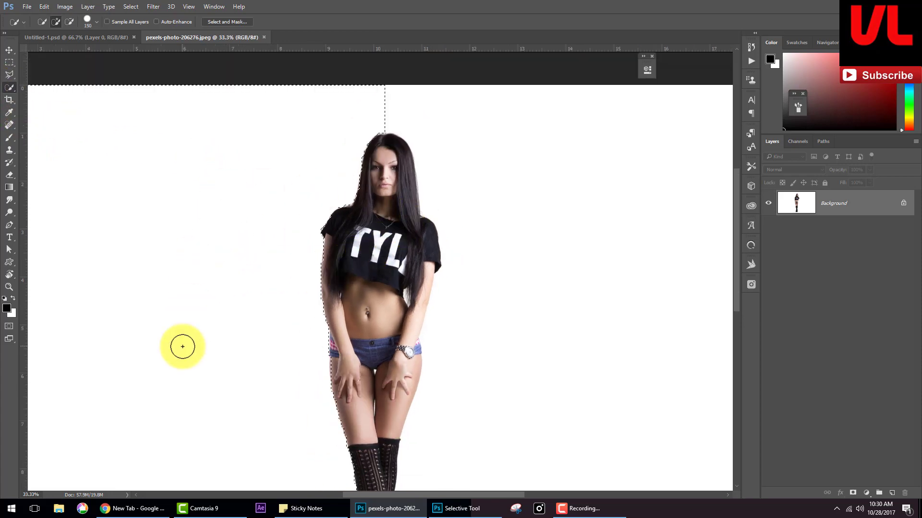
pyautogui.moveTo(608, 171); pyautogui.dragTo(635, 306)
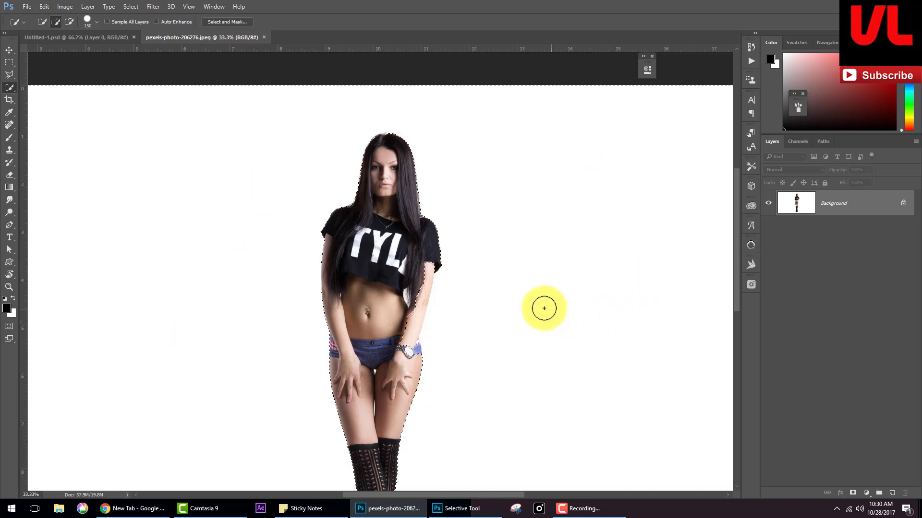
pyautogui.moveTo(415, 259); pyautogui.dragTo(407, 299)
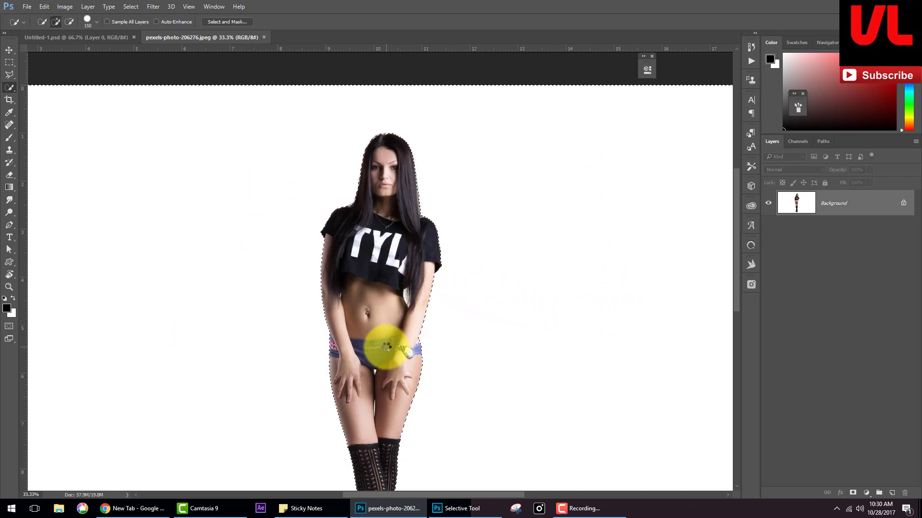
pyautogui.scroll(-5, 460, 414)
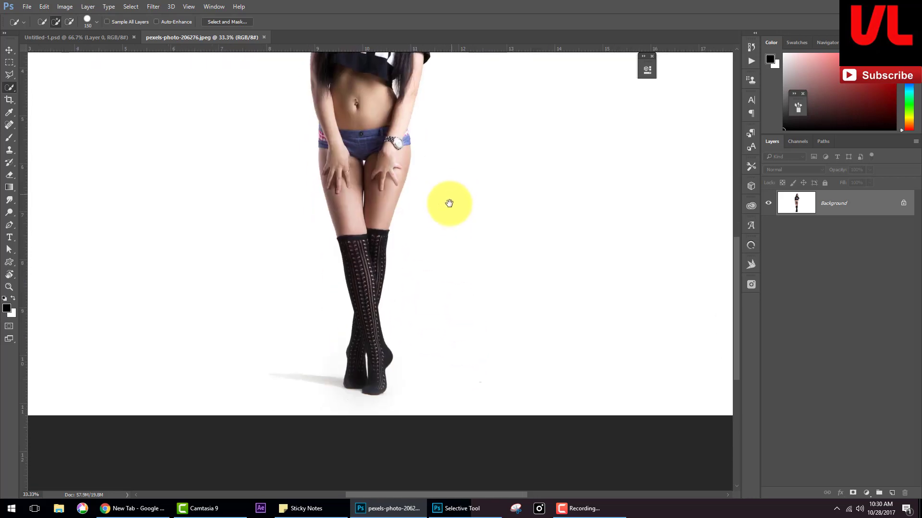
pyautogui.scroll(3, 454, 237)
pyautogui.scroll(3, 461, 294)
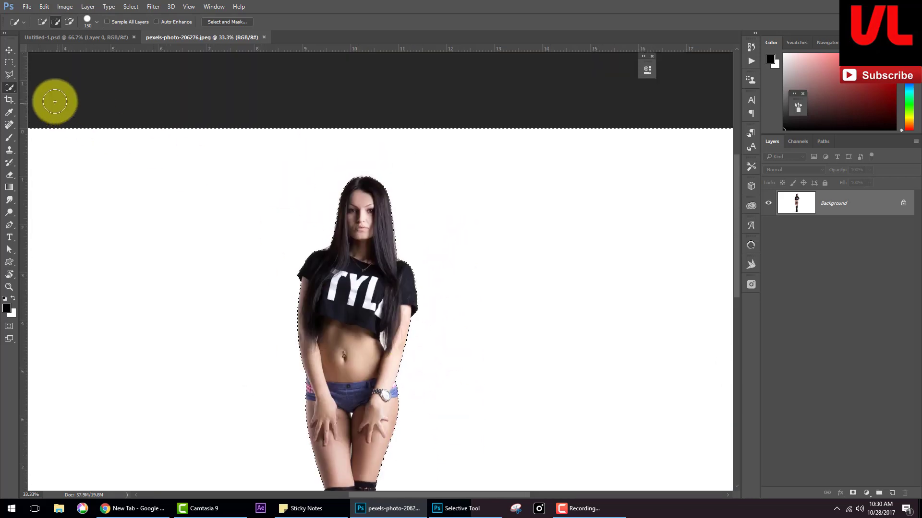
# In Select and Mask, refine the hair edges by the shoulder, head and belly, then apply.
pyautogui.click(227, 21)
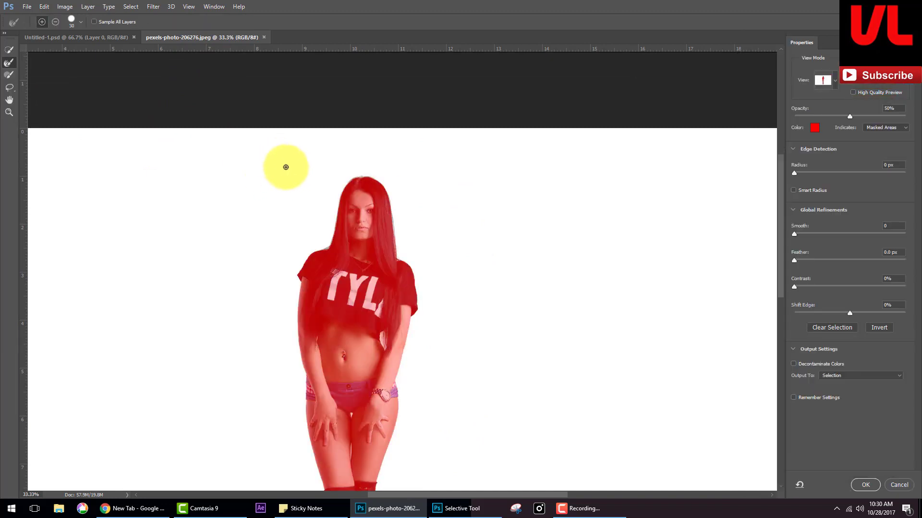
pyautogui.hotkey('ctrl', '+')
pyautogui.hotkey('ctrl', '+')
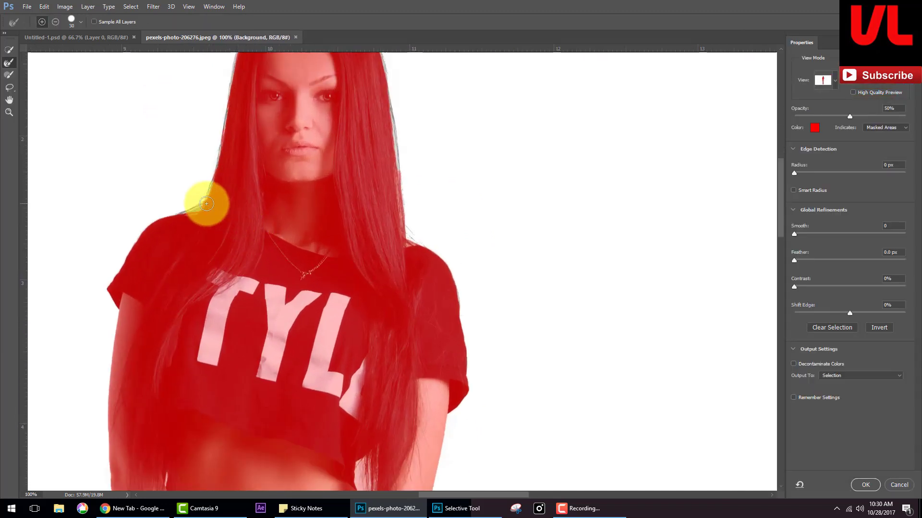
pyautogui.moveTo(197, 207)
pyautogui.mouseDown()
pyautogui.moveTo(183, 211)
pyautogui.moveTo(216, 127)
pyautogui.moveTo(220, 304)
pyautogui.moveTo(223, 263)
pyautogui.mouseUp()
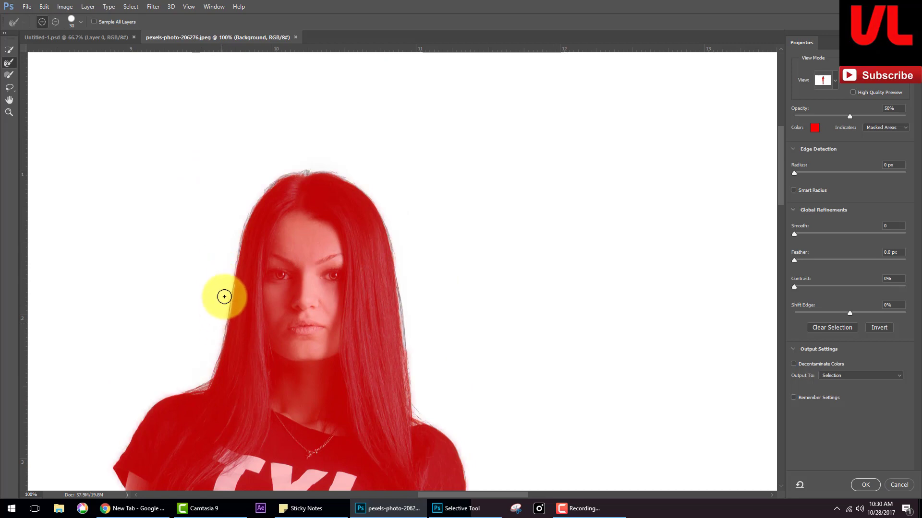
pyautogui.moveTo(224, 297)
pyautogui.mouseDown()
pyautogui.moveTo(268, 182)
pyautogui.moveTo(366, 195)
pyautogui.moveTo(398, 300)
pyautogui.mouseUp()
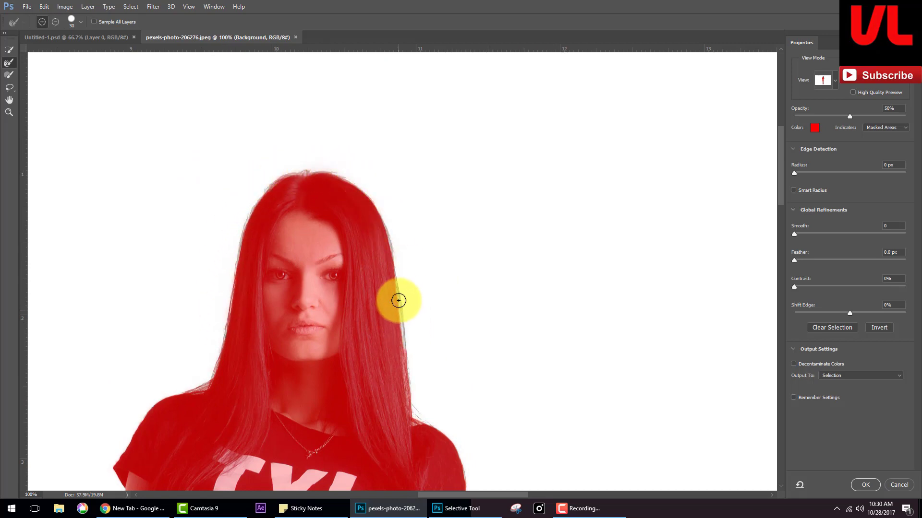
pyautogui.moveTo(444, 360); pyautogui.dragTo(434, 199)
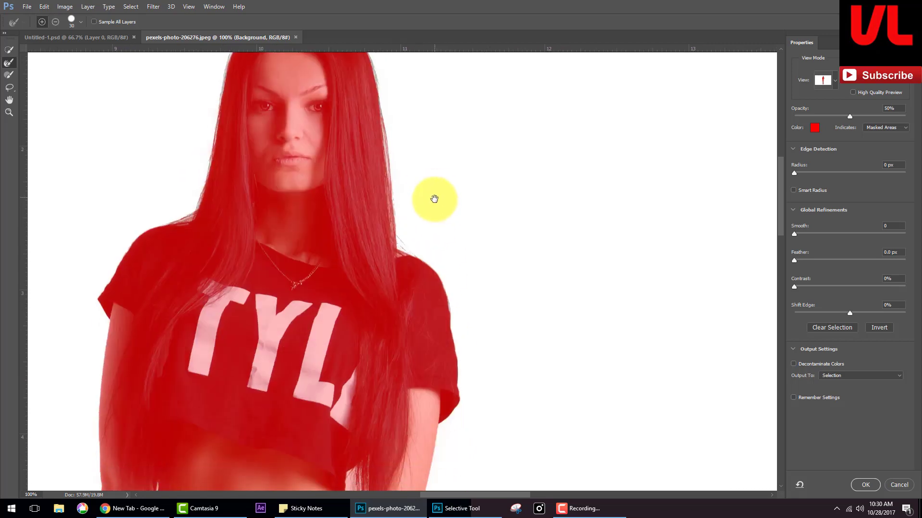
pyautogui.scroll(-5, 500, 288)
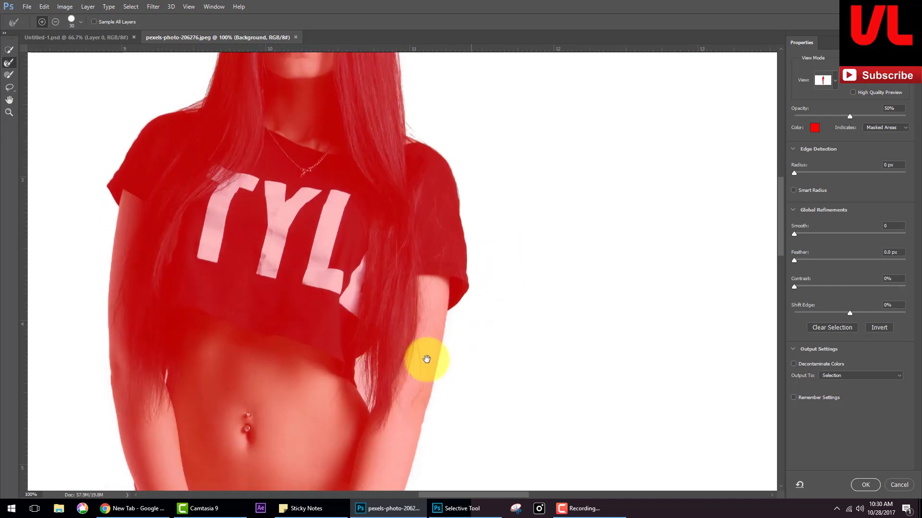
pyautogui.moveTo(364, 362); pyautogui.dragTo(364, 382)
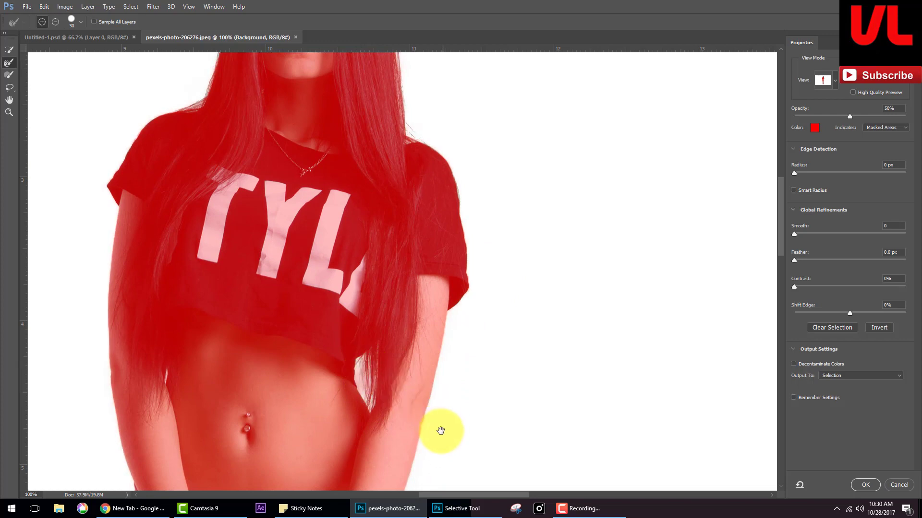
pyautogui.scroll(-5, 468, 279)
pyautogui.moveTo(440, 317); pyautogui.dragTo(451, 229)
pyautogui.scroll(-10, 444, 288)
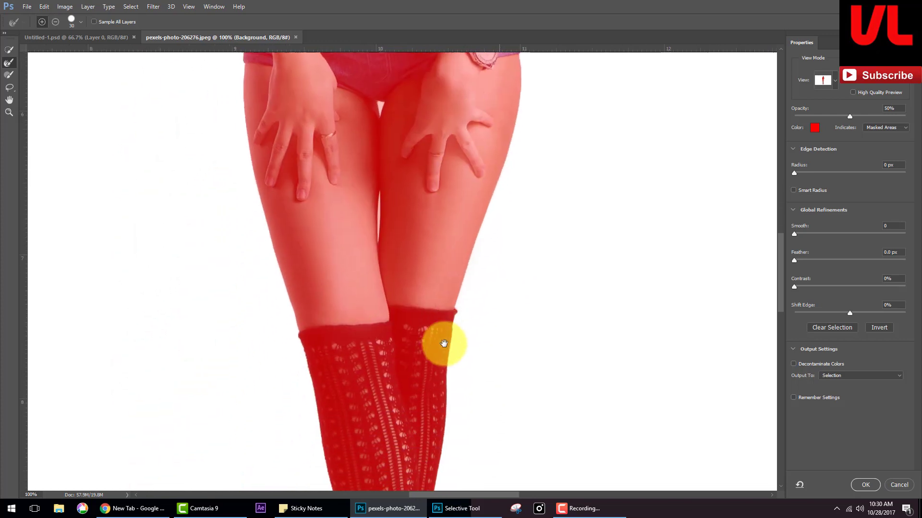
pyautogui.click(867, 490)
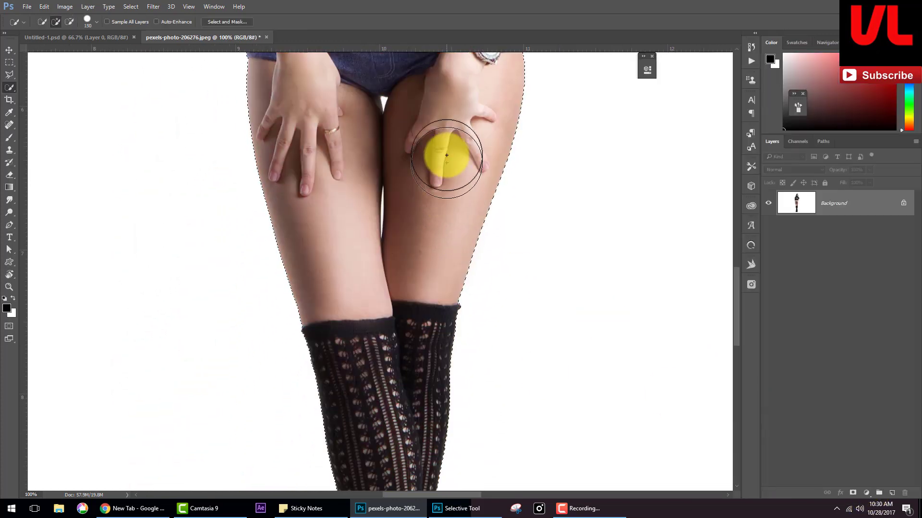
# Delete the white background around the woman, leaving her cut out.
pyautogui.scroll(8, 448, 150)
pyautogui.scroll(1, 442, 425)
pyautogui.hotkey('ctrl', '-')
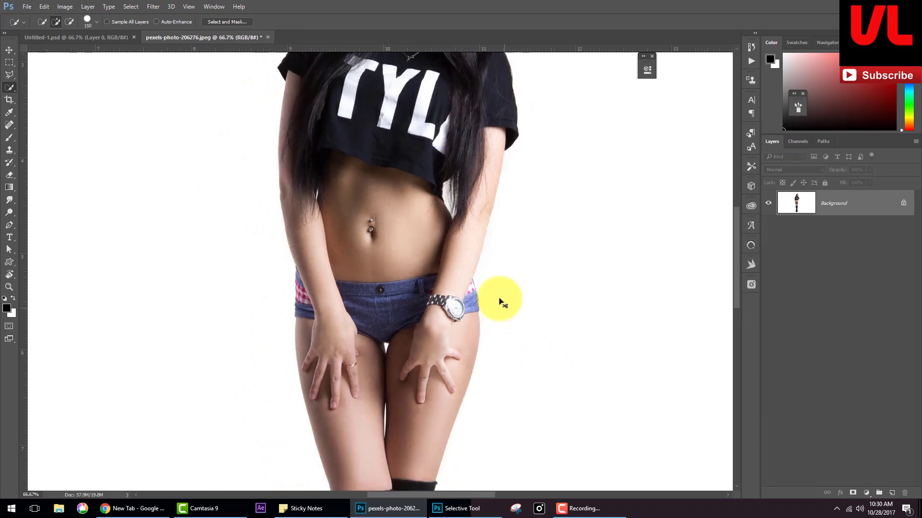
pyautogui.hotkey('ctrl', '-')
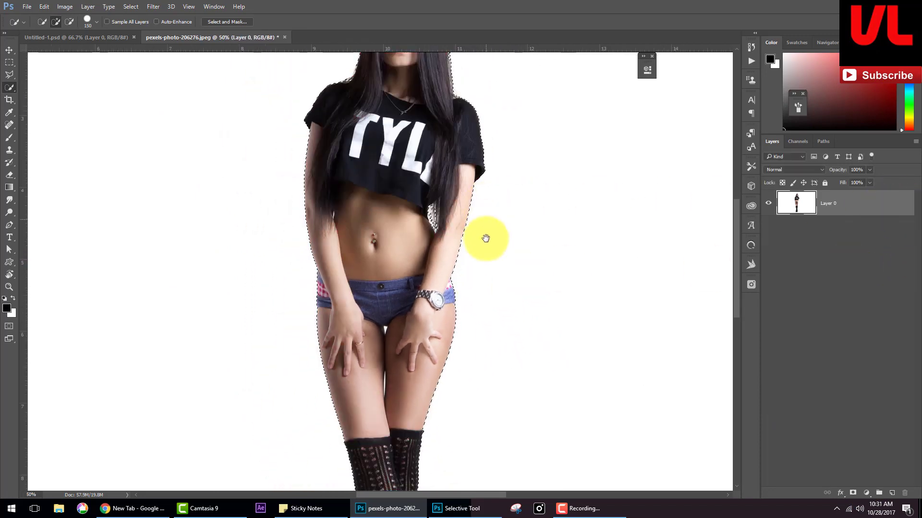
pyautogui.moveTo(485, 237); pyautogui.dragTo(486, 333)
pyautogui.press('Delete')
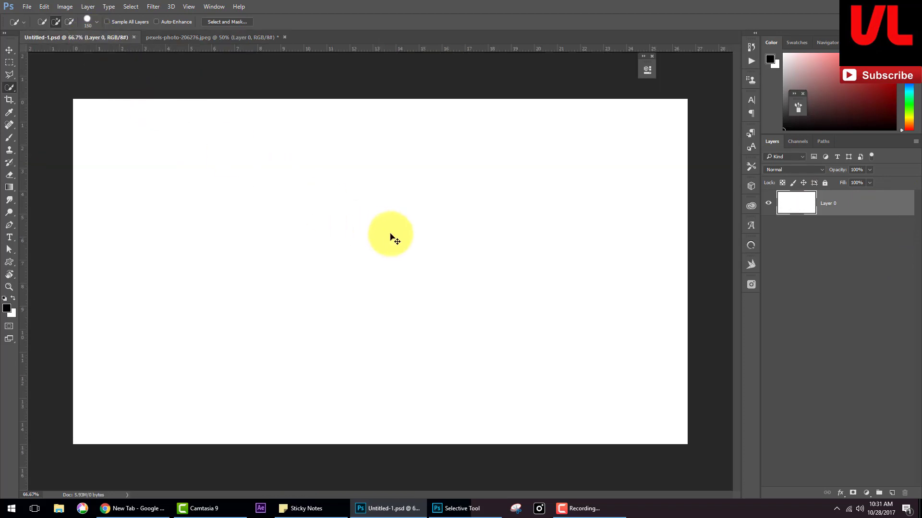
# Move the cut-out woman into Untitled-1 and convert Layer 1 to a smart object.
pyautogui.moveTo(93, 41); pyautogui.dragTo(391, 236)
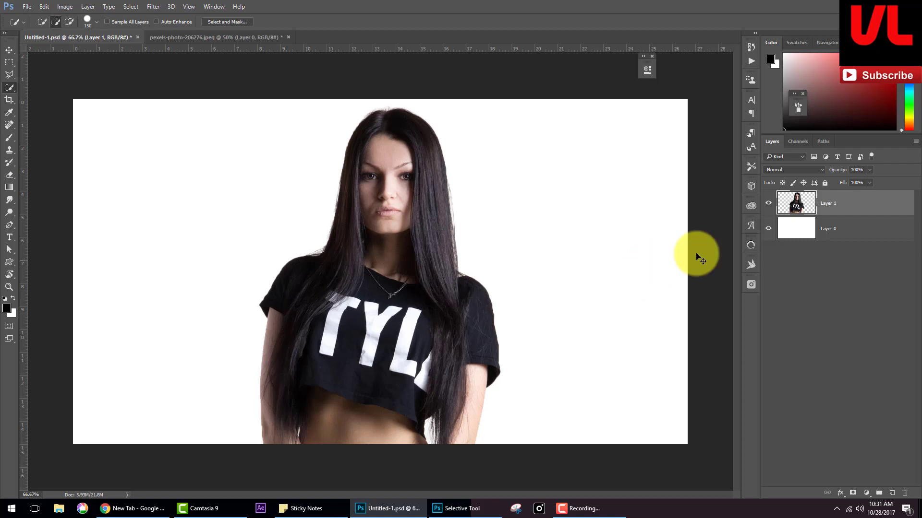
pyautogui.rightClick(839, 202)
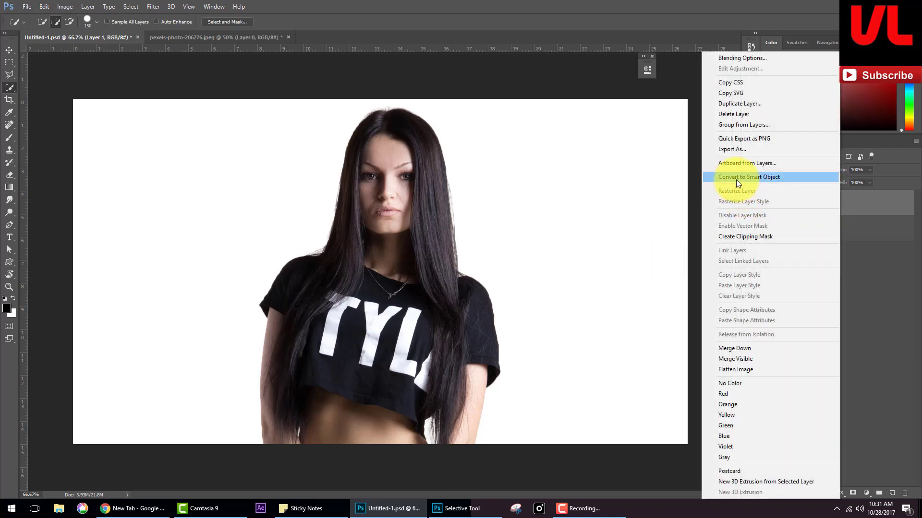
pyautogui.click(736, 178)
# Scale the woman to 53.5%, move her up on the canvas, and duplicate Layer 1.
pyautogui.hotkey('ctrl', 't')
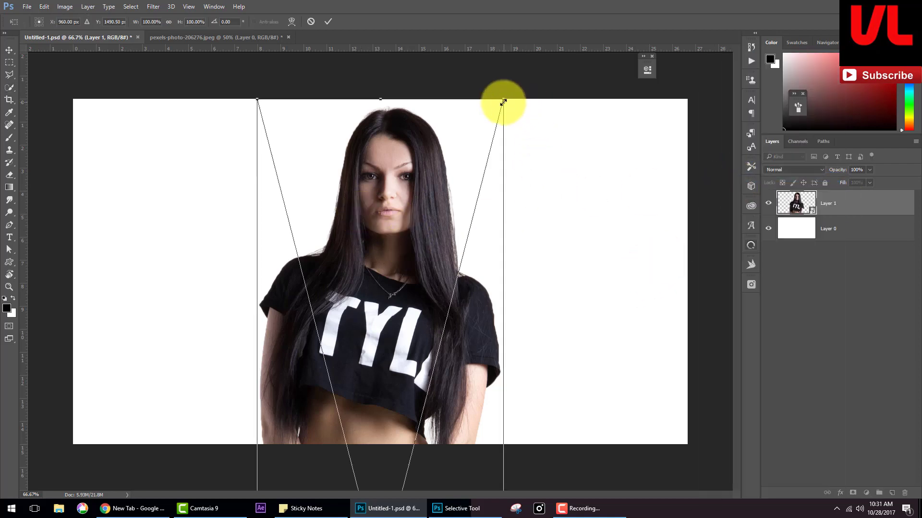
pyautogui.moveTo(503, 102)
pyautogui.mouseDown()
pyautogui.moveTo(407, 324)
pyautogui.moveTo(411, 148)
pyautogui.mouseUp()
pyautogui.moveTo(473, 91)
pyautogui.mouseDown()
pyautogui.moveTo(433, 200)
pyautogui.moveTo(402, 149)
pyautogui.mouseUp()
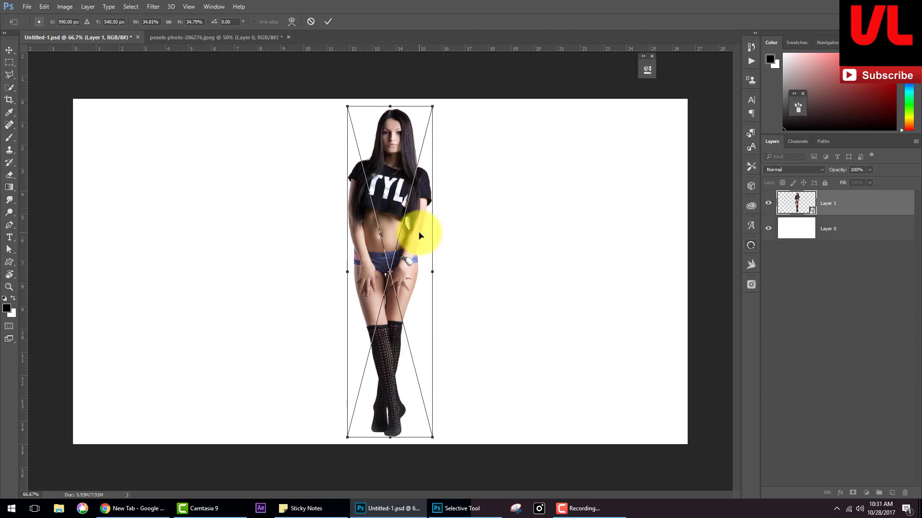
pyautogui.press('Return')
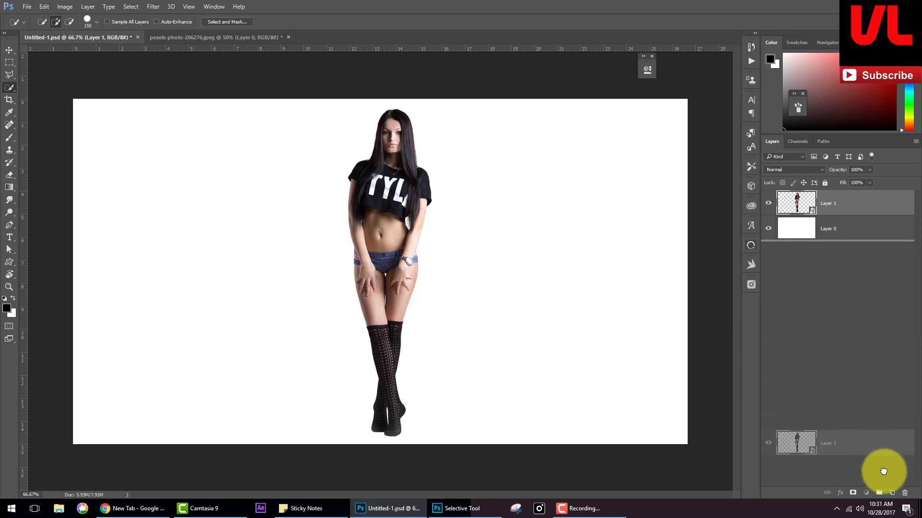
pyautogui.moveTo(806, 204); pyautogui.dragTo(891, 493)
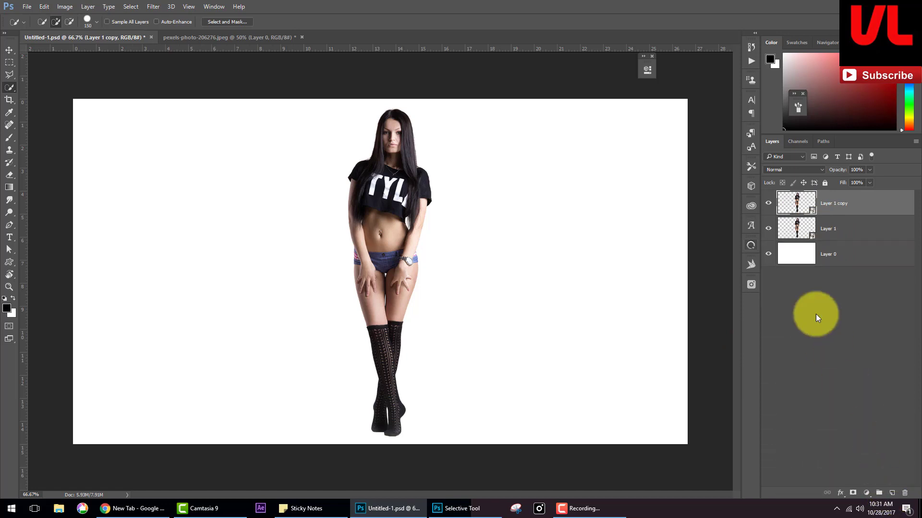
# Hide Layer 1, trace around the hands and shorts, and delete the legs from Layer 1 copy.
pyautogui.click(769, 229)
pyautogui.hotkey('ctrl', '+')
pyautogui.hotkey('ctrl', '+')
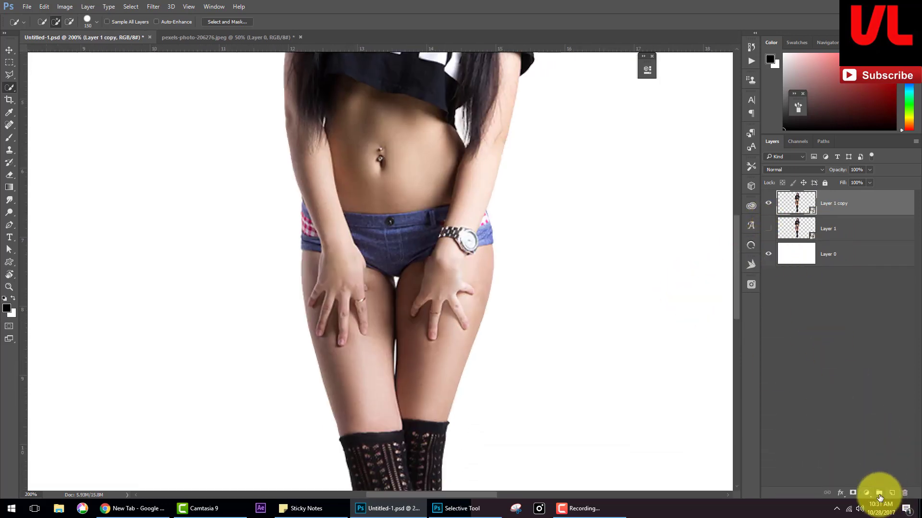
pyautogui.hotkey('ctrl', '+')
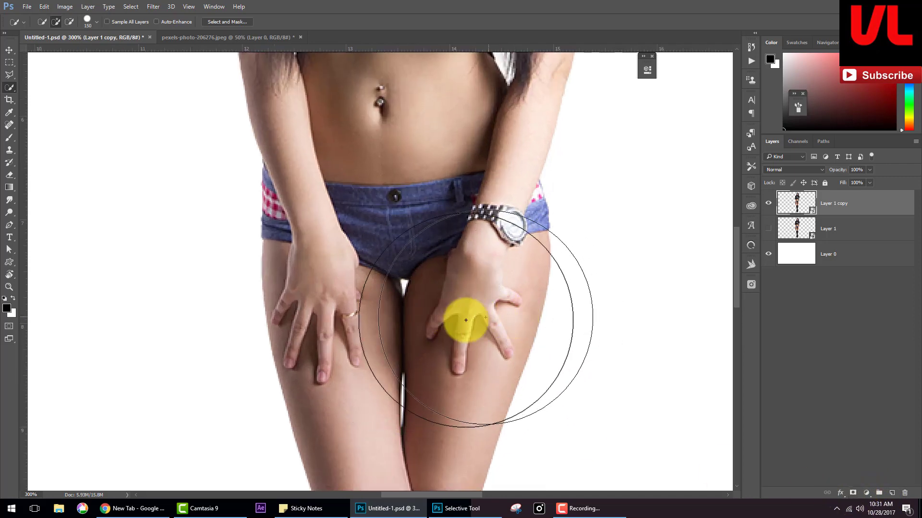
pyautogui.click(10, 226)
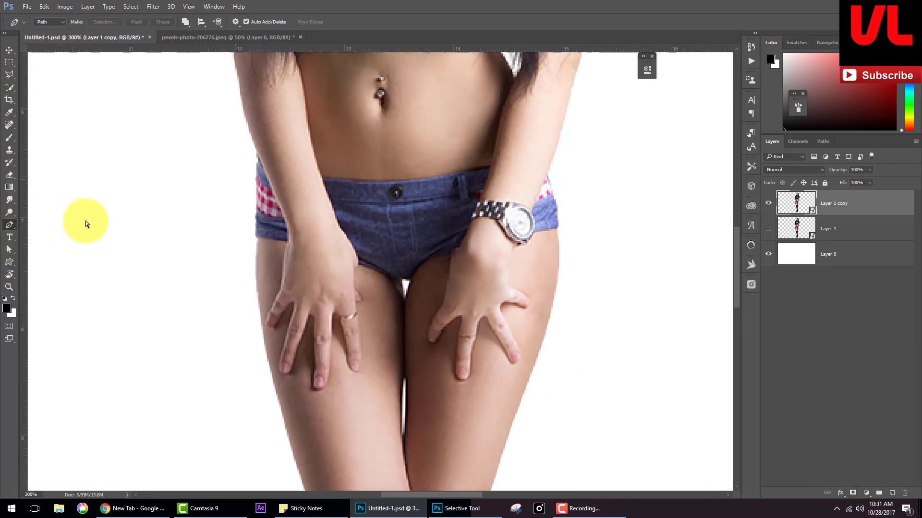
pyautogui.hotkey('ctrl', '+')
pyautogui.hotkey('ctrl', '+')
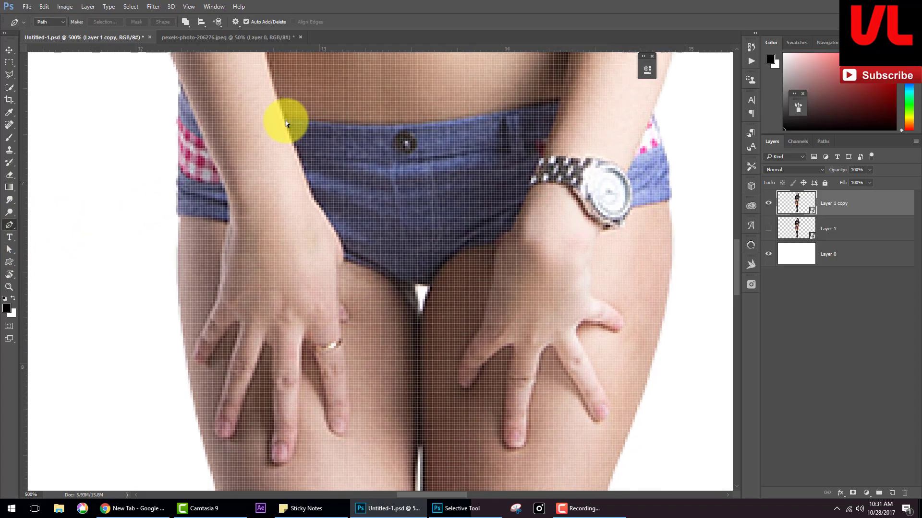
pyautogui.hotkey('ctrl', '+')
pyautogui.moveTo(288, 104); pyautogui.dragTo(282, 223)
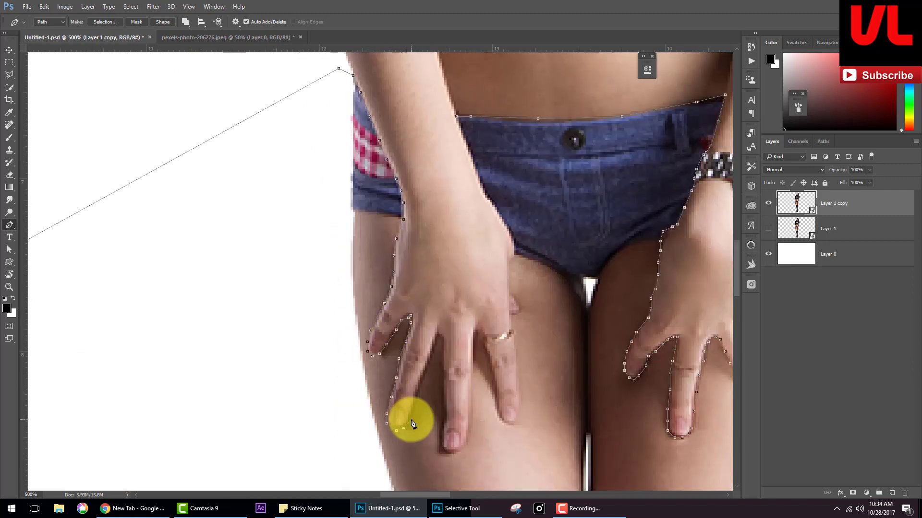
pyautogui.hotkey('ctrl', 'Return')
pyautogui.press('Delete')
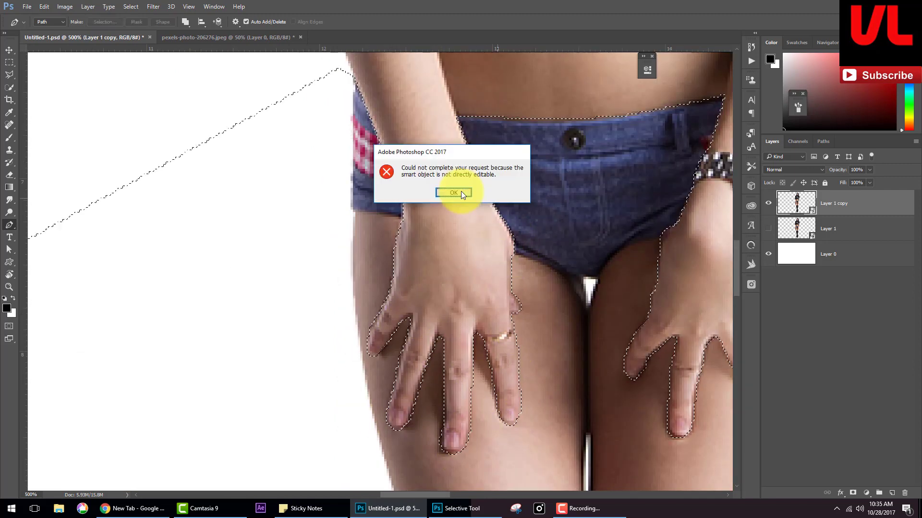
pyautogui.click(461, 193)
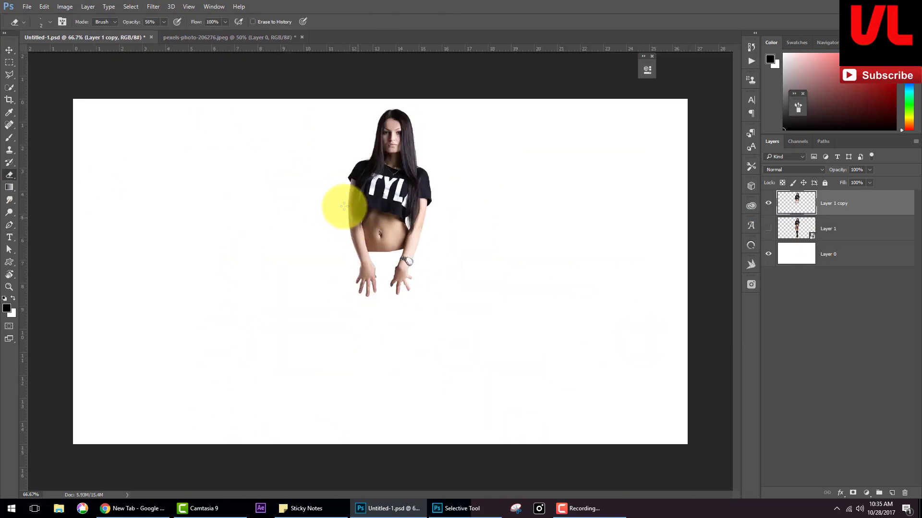
# Save the document and place the dripping wooden stool image as a linked layer.
pyautogui.hotkey('ctrl', 's')
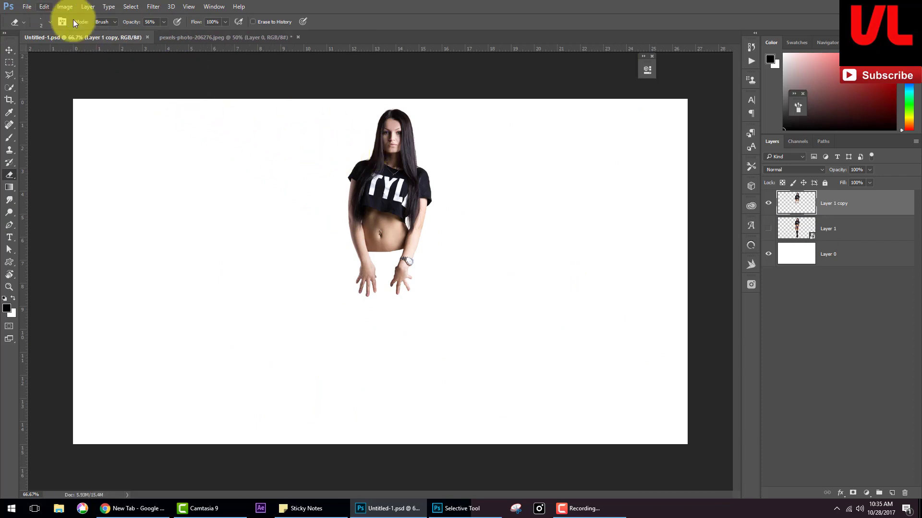
pyautogui.click(28, 7)
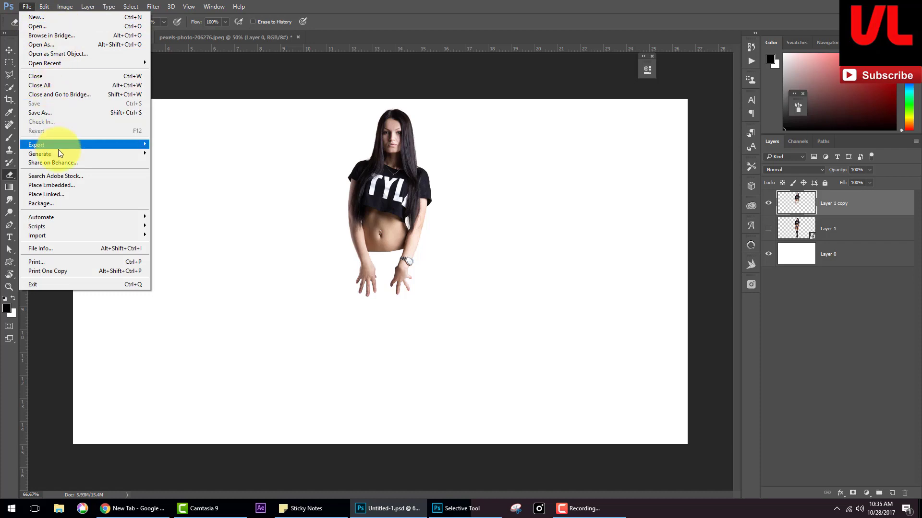
pyautogui.click(98, 194)
pyautogui.doubleClick(110, 85)
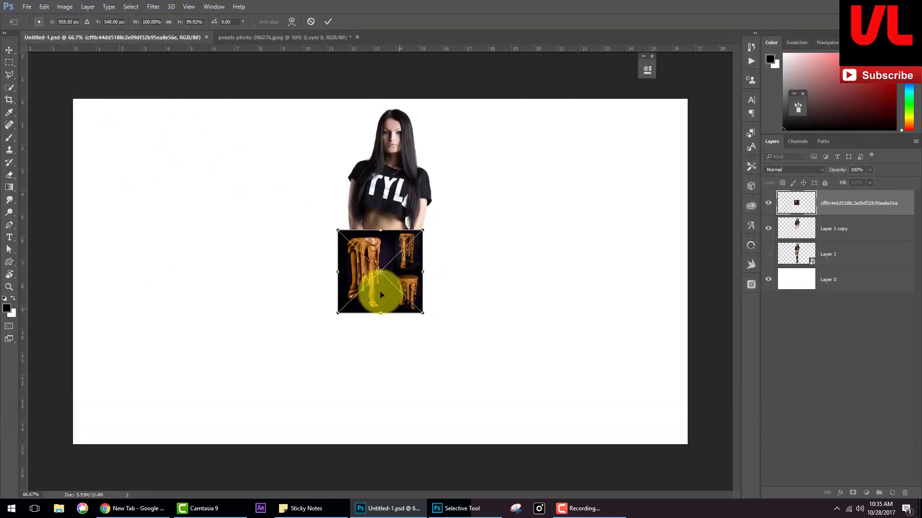
# Enlarge the stool image to about 700px wide and rasterize its layer.
pyautogui.moveTo(422, 315); pyautogui.dragTo(547, 436)
pyautogui.press('Return')
pyautogui.press('e')
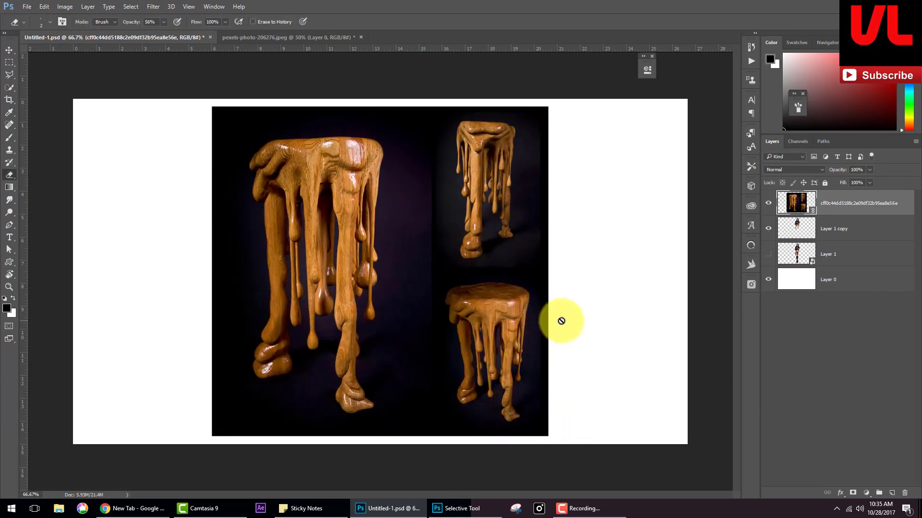
pyautogui.rightClick(843, 212)
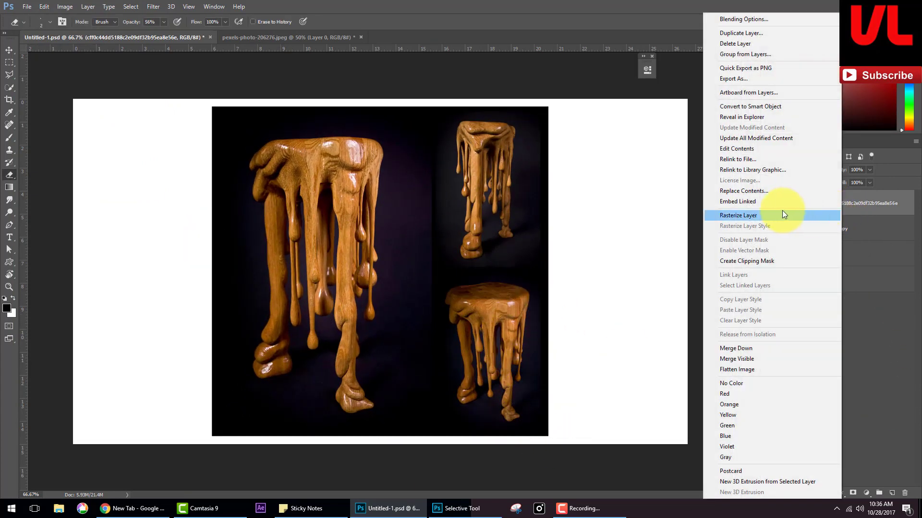
pyautogui.click(746, 216)
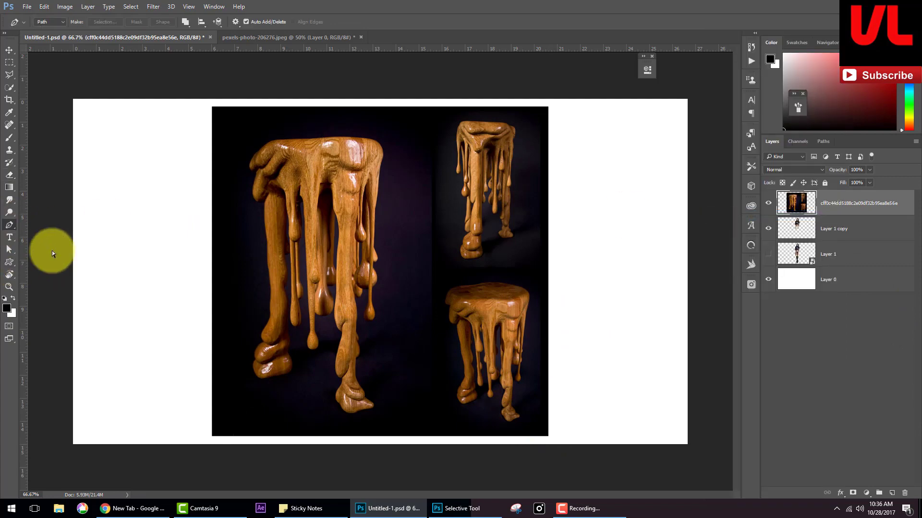
pyautogui.scroll(3, 376, 193)
# Cut out one dripping stool, scale it to about 49%, and set it under the woman's hands.
pyautogui.scroll(3, 346, 132)
pyautogui.moveTo(346, 132)
pyautogui.mouseDown()
pyautogui.moveTo(370, 363)
pyautogui.moveTo(359, 139)
pyautogui.moveTo(397, 418)
pyautogui.mouseUp()
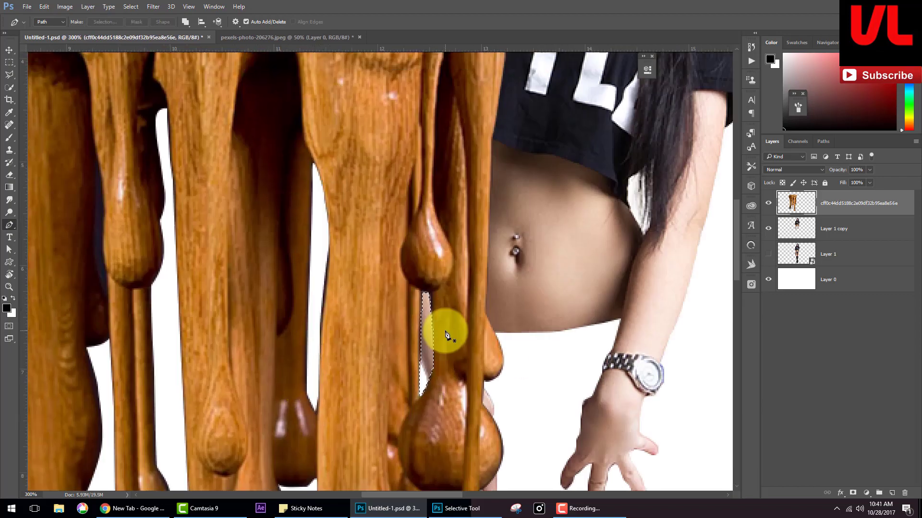
pyautogui.scroll(-2, 445, 334)
pyautogui.scroll(-2, 365, 264)
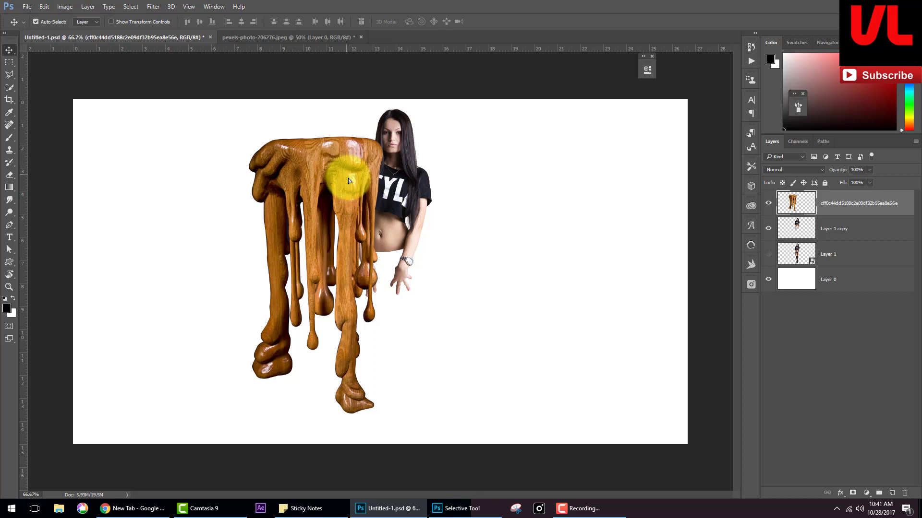
pyautogui.moveTo(349, 180); pyautogui.dragTo(414, 219)
pyautogui.hotkey('ctrl', 't')
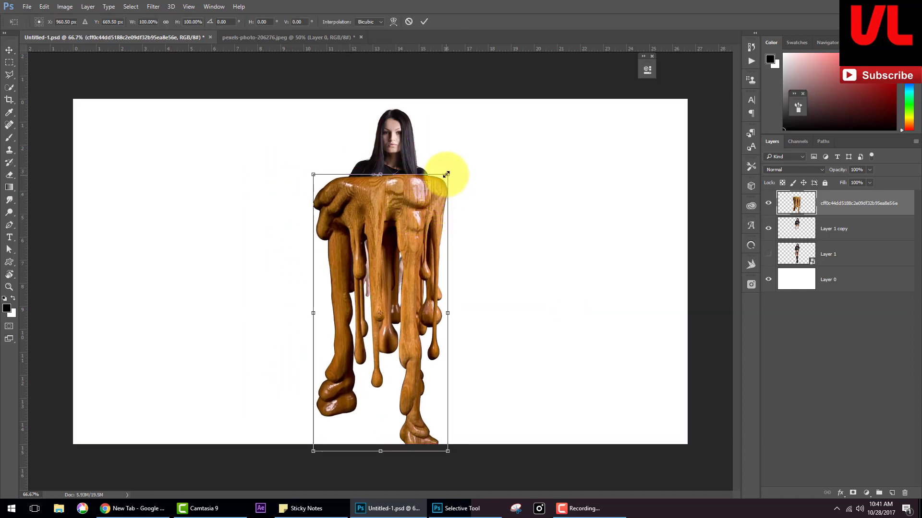
pyautogui.moveTo(442, 181); pyautogui.dragTo(412, 245)
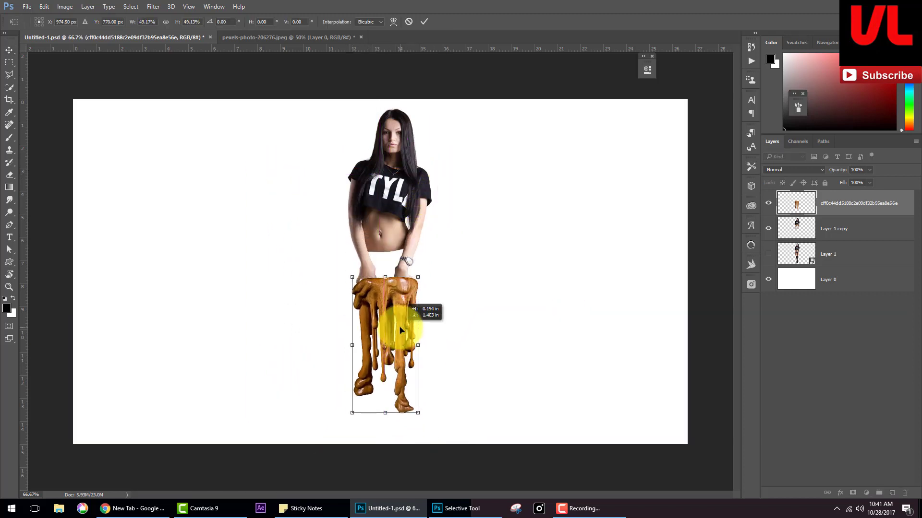
pyautogui.moveTo(404, 283)
pyautogui.mouseDown()
pyautogui.moveTo(404, 319)
pyautogui.moveTo(400, 313)
pyautogui.mouseUp()
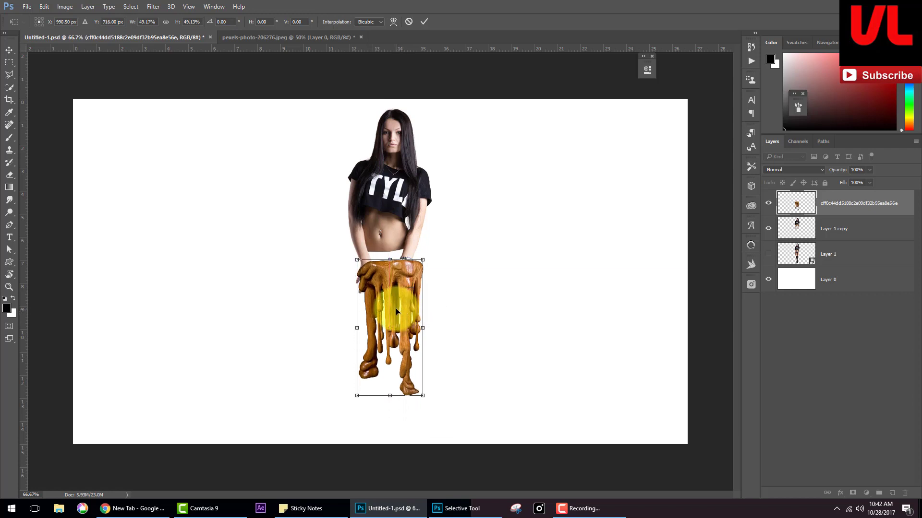
pyautogui.press('Left')
pyautogui.press('Left')
pyautogui.press('Left')
pyautogui.press('Left')
pyautogui.press('Left')
pyautogui.press('Left')
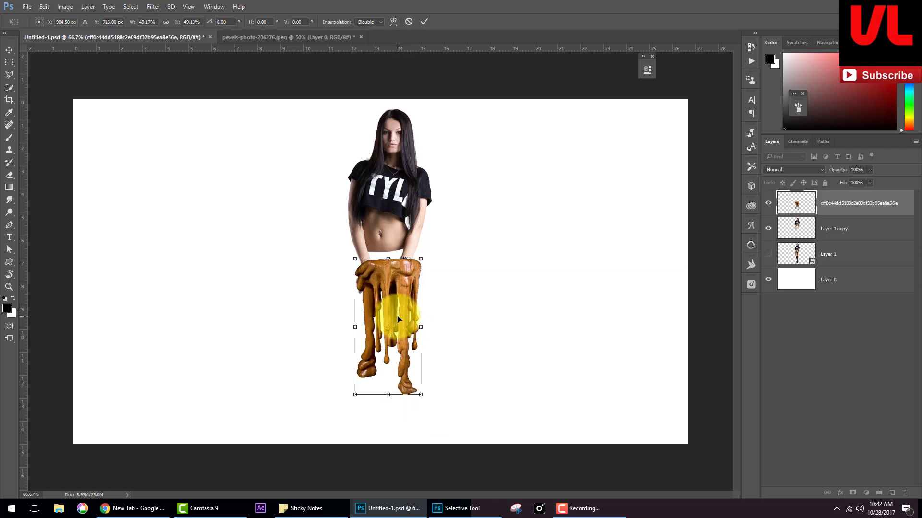
pyautogui.press('Return')
pyautogui.hotkey('ctrl', '+')
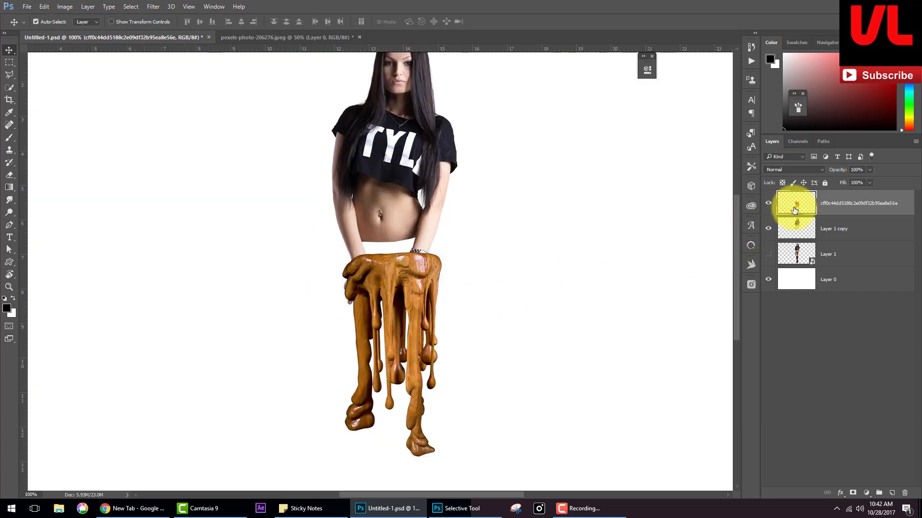
# Duplicate Layer 1 copy and Liquify its hips and hands into a melting bulge.
pyautogui.click(800, 228)
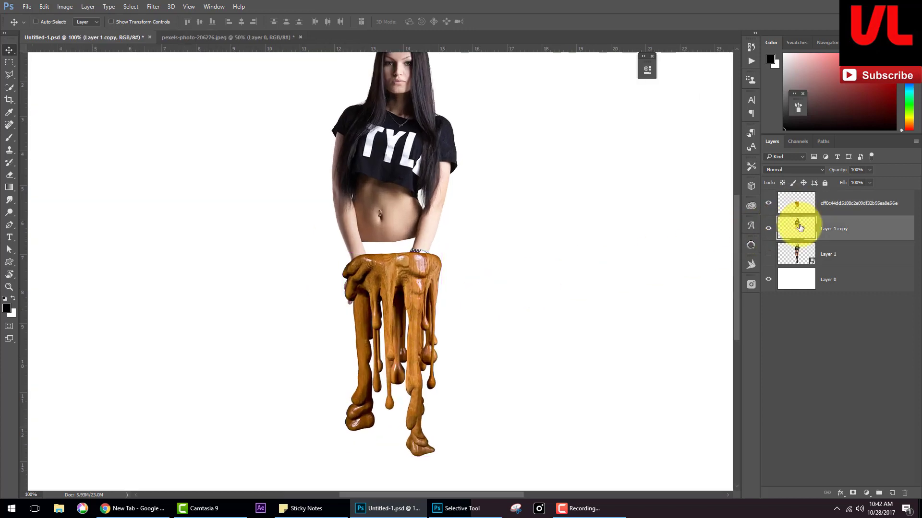
pyautogui.hotkey('ctrl', 'j')
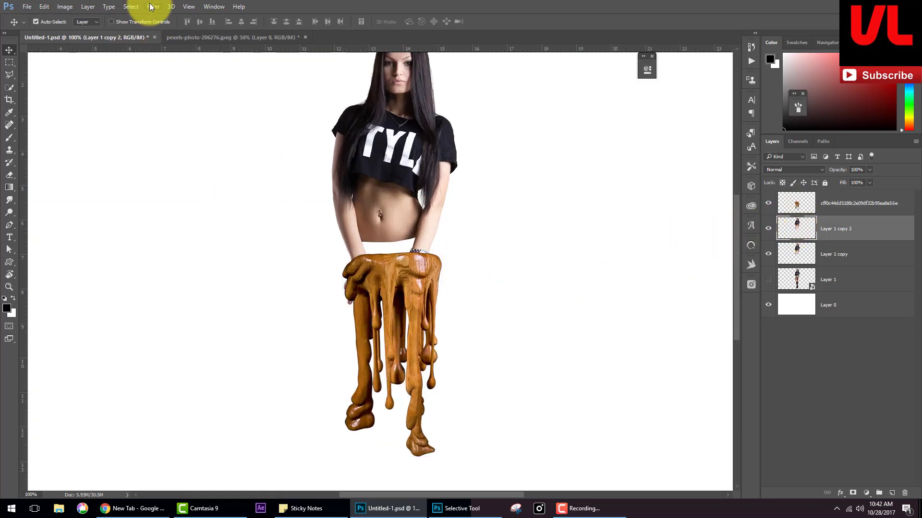
pyautogui.click(152, 6)
pyautogui.click(192, 81)
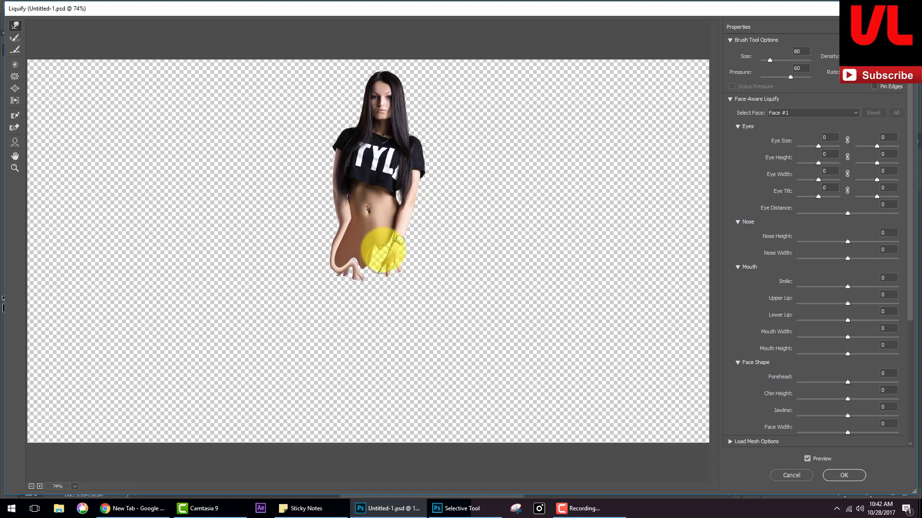
pyautogui.moveTo(380, 258)
pyautogui.mouseDown()
pyautogui.moveTo(380, 236)
pyautogui.moveTo(395, 223)
pyautogui.moveTo(397, 268)
pyautogui.moveTo(377, 266)
pyautogui.moveTo(357, 294)
pyautogui.moveTo(384, 294)
pyautogui.moveTo(392, 254)
pyautogui.moveTo(403, 256)
pyautogui.moveTo(344, 216)
pyautogui.moveTo(329, 237)
pyautogui.moveTo(328, 288)
pyautogui.moveTo(384, 302)
pyautogui.moveTo(385, 267)
pyautogui.moveTo(389, 285)
pyautogui.moveTo(365, 271)
pyautogui.moveTo(372, 290)
pyautogui.moveTo(390, 276)
pyautogui.moveTo(416, 305)
pyautogui.mouseUp()
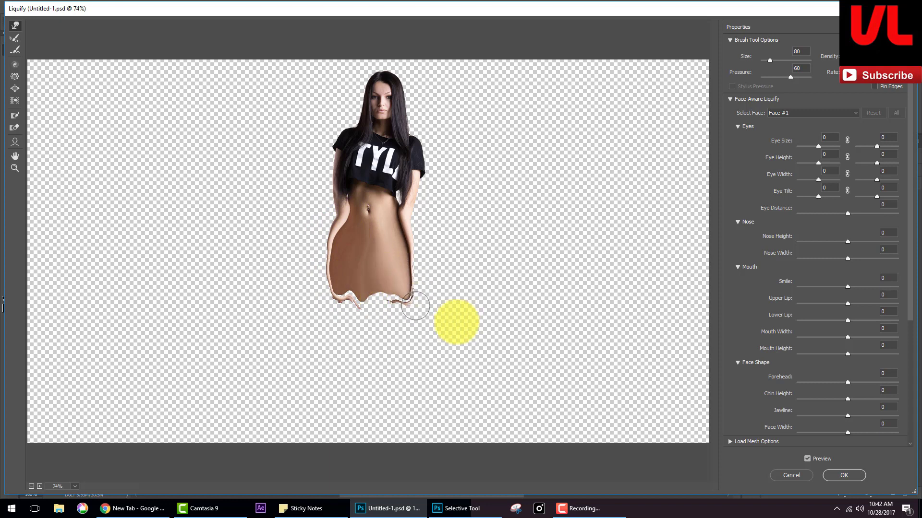
pyautogui.click(861, 474)
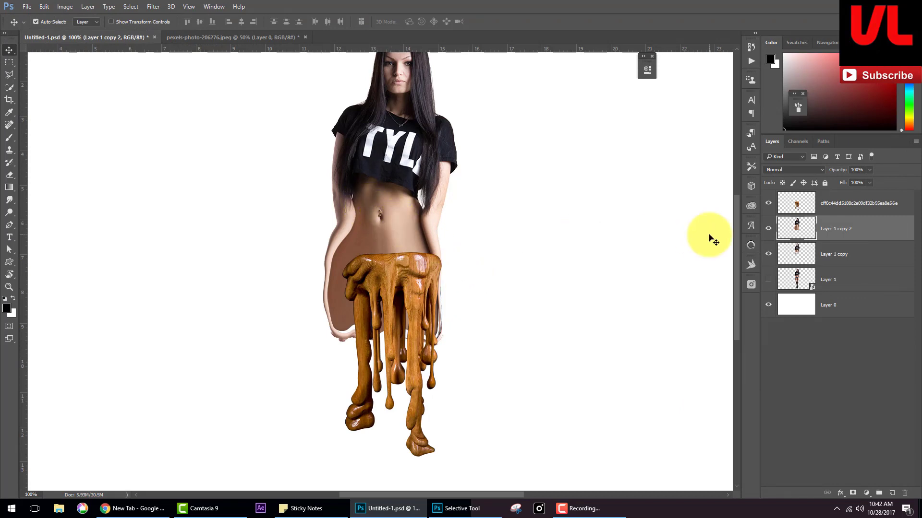
# Warp Layer 1 copy 2's lower-left edge inward and move the layer below Layer 1 copy.
pyautogui.hotkey('ctrl', 't')
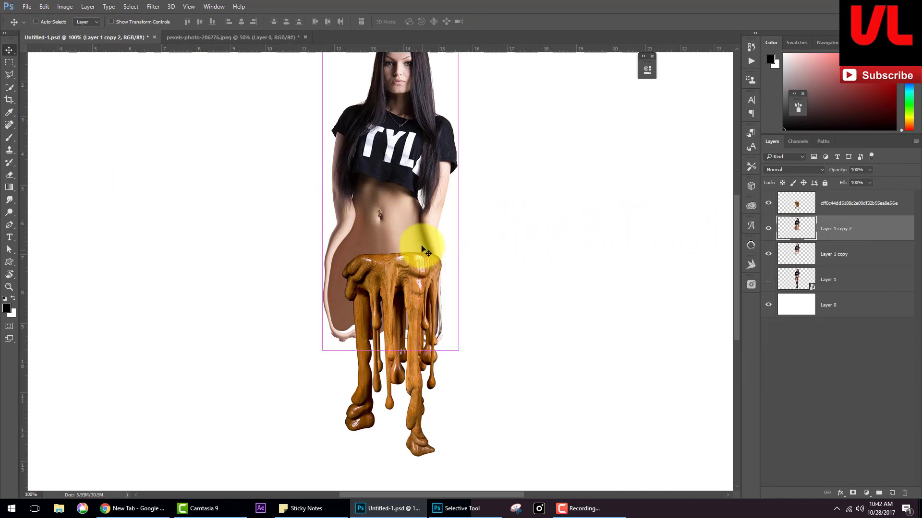
pyautogui.rightClick(388, 223)
pyautogui.click(416, 299)
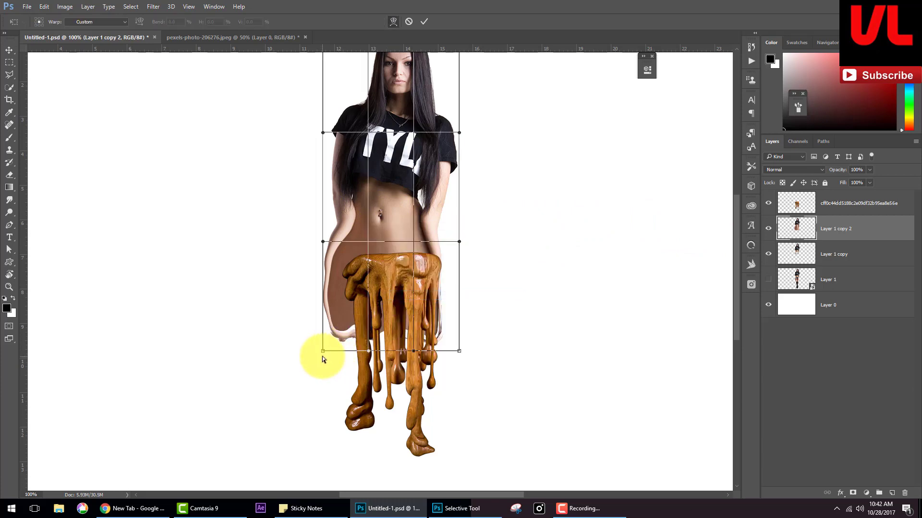
pyautogui.moveTo(323, 352); pyautogui.dragTo(364, 353)
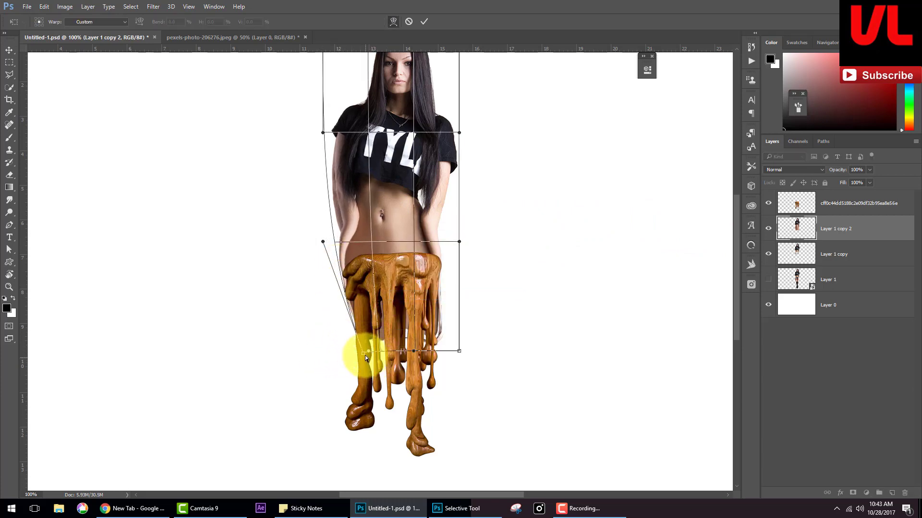
pyautogui.moveTo(365, 356); pyautogui.dragTo(355, 358)
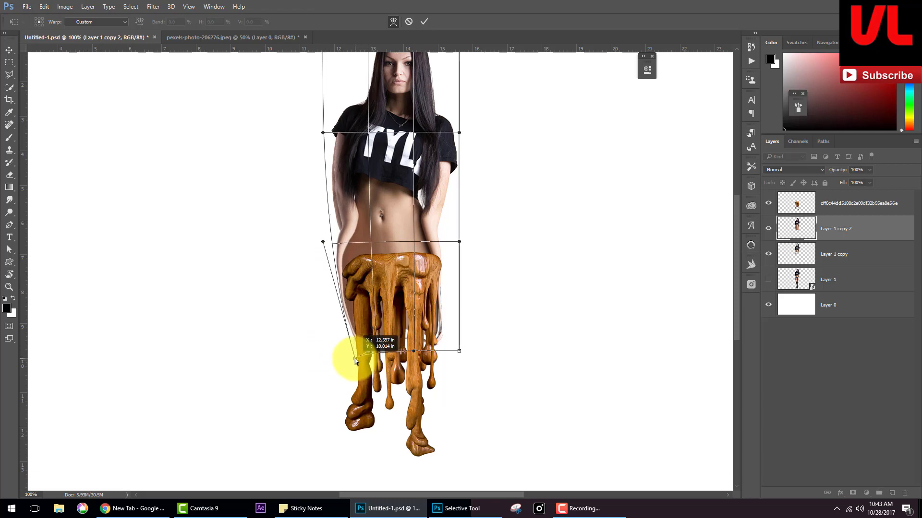
pyautogui.press('Return')
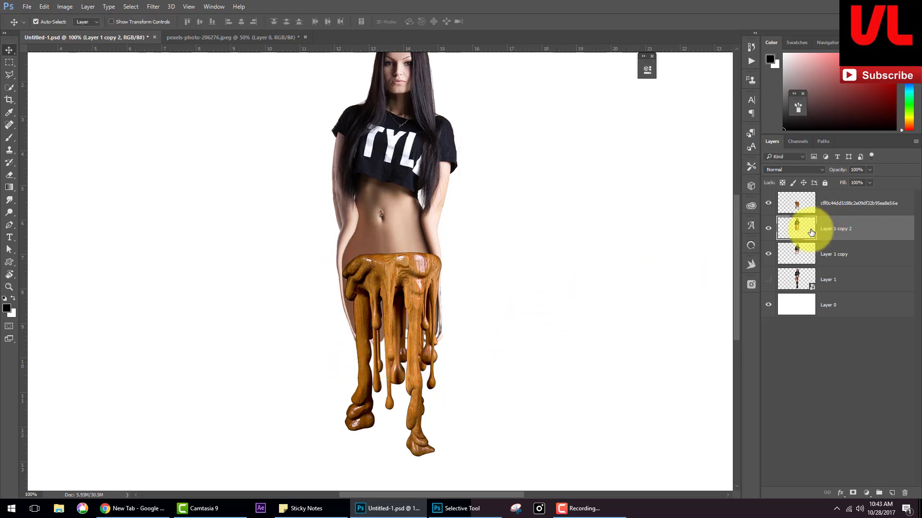
pyautogui.moveTo(811, 233); pyautogui.dragTo(813, 261)
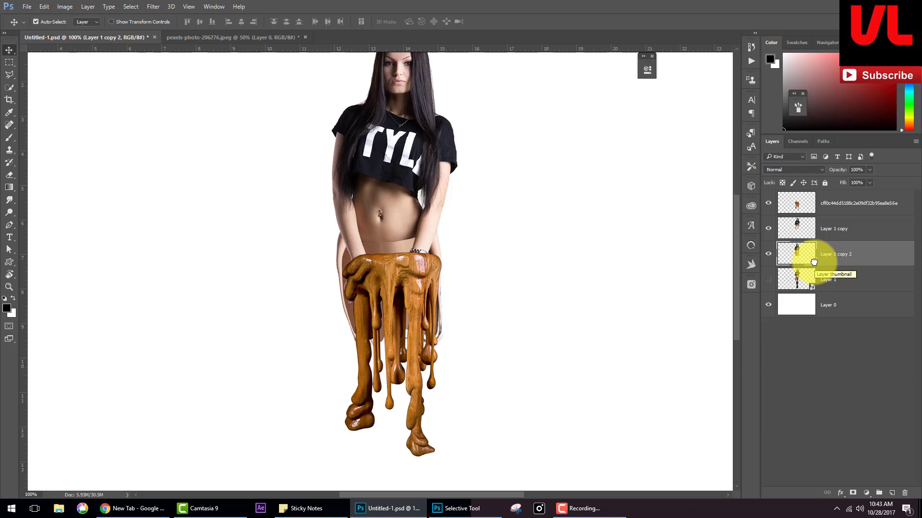
pyautogui.hotkey('ctrl', '+')
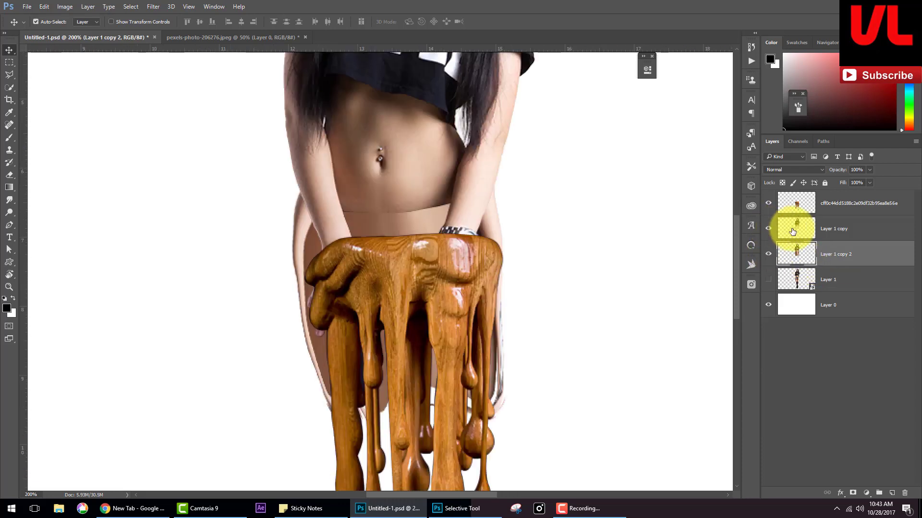
# Add a layer mask to Layer 1 copy and set a brush to 23% opacity, 35% flow.
pyautogui.click(792, 232)
pyautogui.click(855, 494)
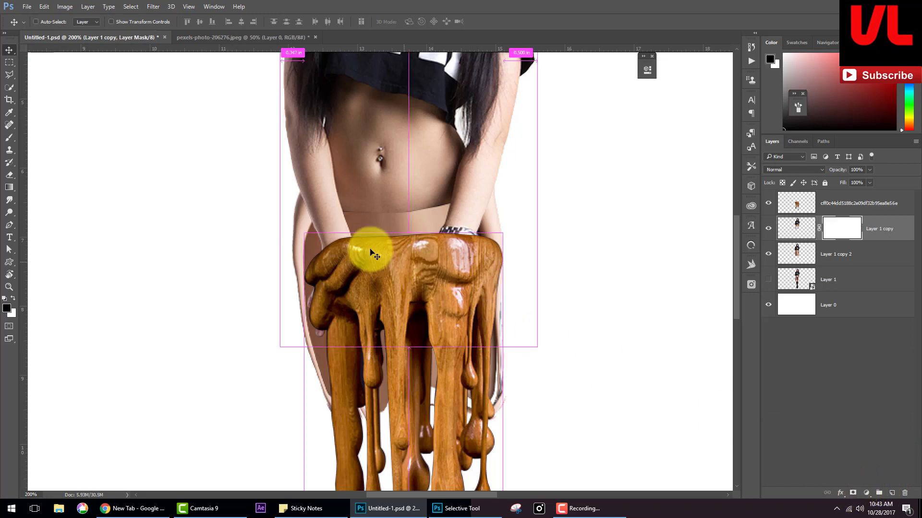
pyautogui.hotkey('ctrl', '+')
pyautogui.click(10, 138)
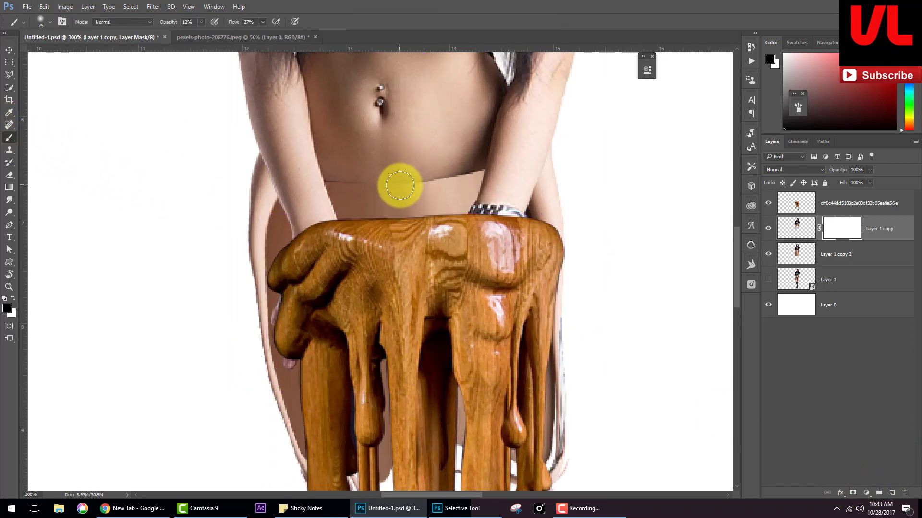
pyautogui.moveTo(399, 186); pyautogui.dragTo(418, 189)
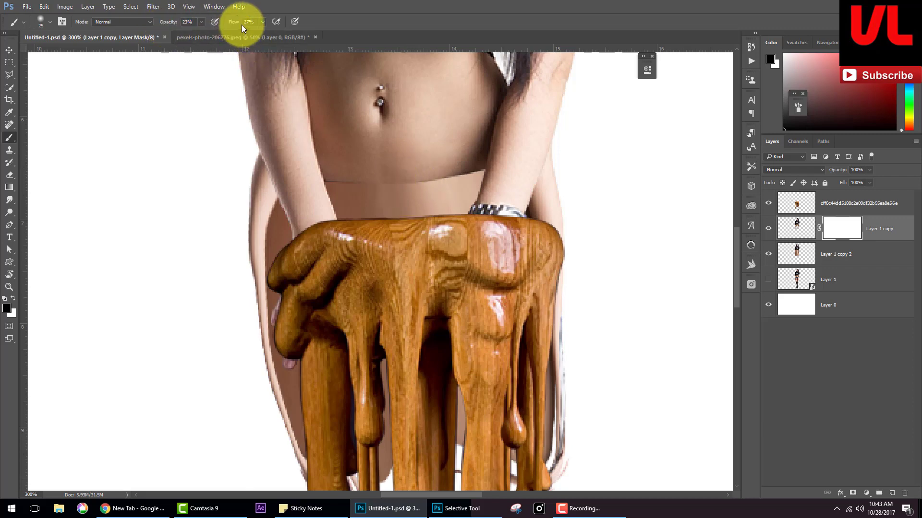
pyautogui.moveTo(239, 27); pyautogui.dragTo(241, 26)
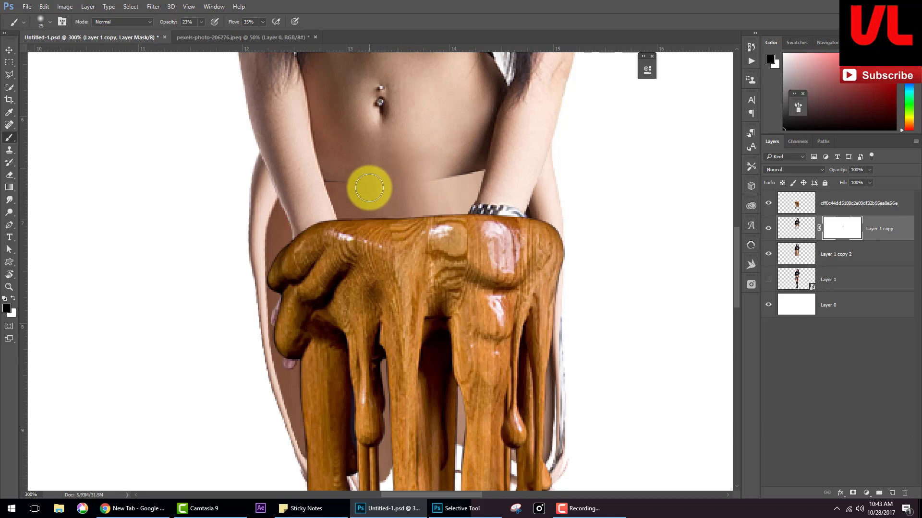
# Resize the brush and paint the mask across the waist to blend the seam into skin.
pyautogui.press('[')
pyautogui.press('[')
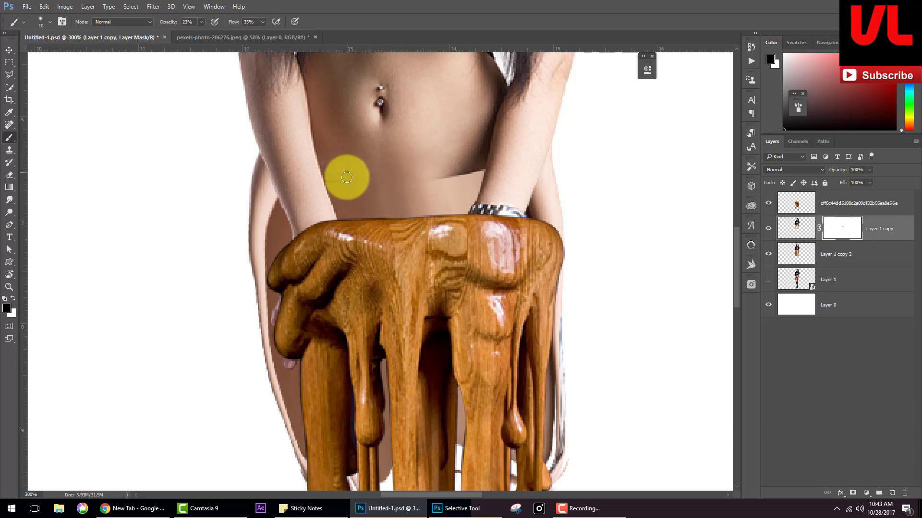
pyautogui.press(']')
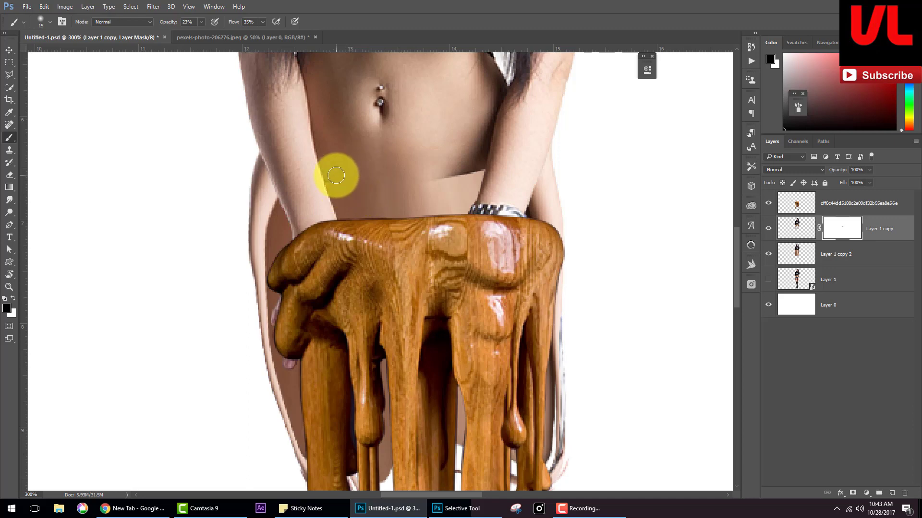
pyautogui.press(']')
pyautogui.press(']')
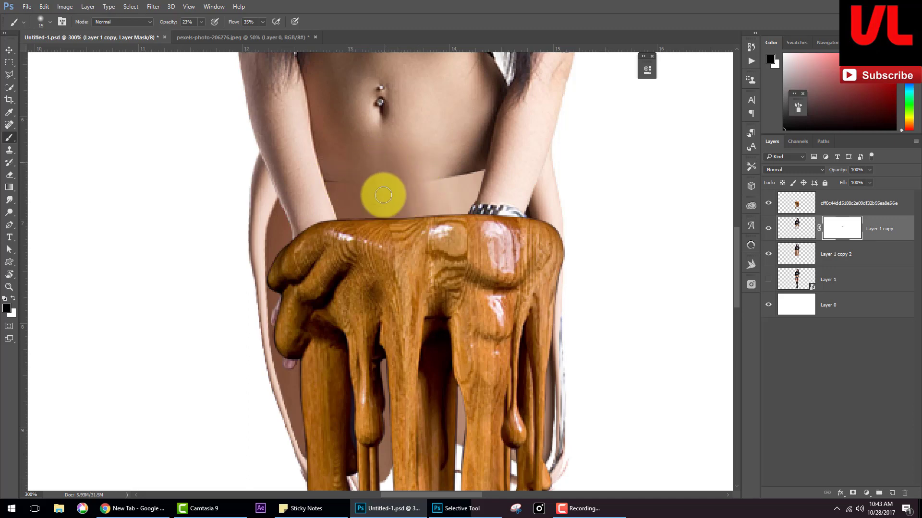
pyautogui.press('[')
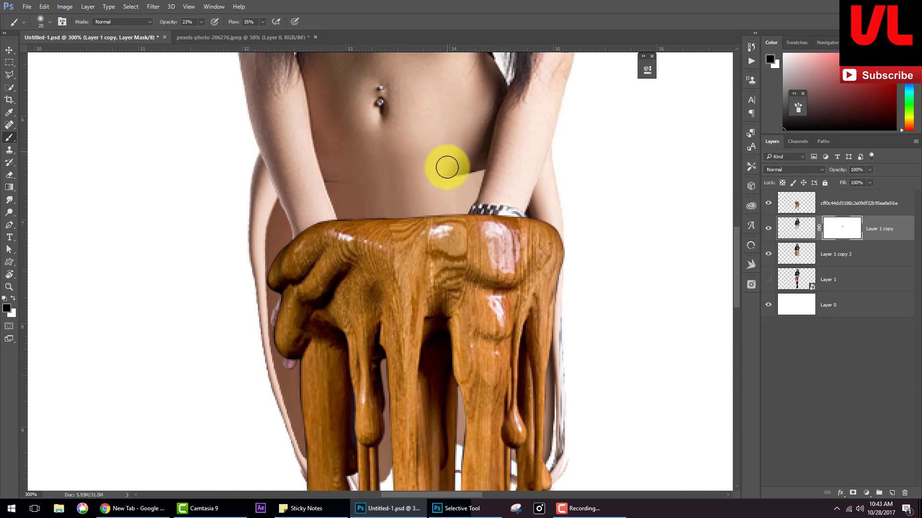
pyautogui.press('[')
pyautogui.press('[')
pyautogui.moveTo(461, 181)
pyautogui.mouseDown()
pyautogui.moveTo(453, 183)
pyautogui.moveTo(467, 150)
pyautogui.moveTo(465, 177)
pyautogui.moveTo(475, 165)
pyautogui.moveTo(476, 180)
pyautogui.moveTo(477, 158)
pyautogui.moveTo(473, 181)
pyautogui.moveTo(475, 168)
pyautogui.moveTo(430, 179)
pyautogui.moveTo(475, 175)
pyautogui.moveTo(460, 186)
pyautogui.moveTo(470, 161)
pyautogui.moveTo(456, 187)
pyautogui.moveTo(471, 163)
pyautogui.moveTo(415, 183)
pyautogui.moveTo(442, 175)
pyautogui.moveTo(339, 178)
pyautogui.mouseUp()
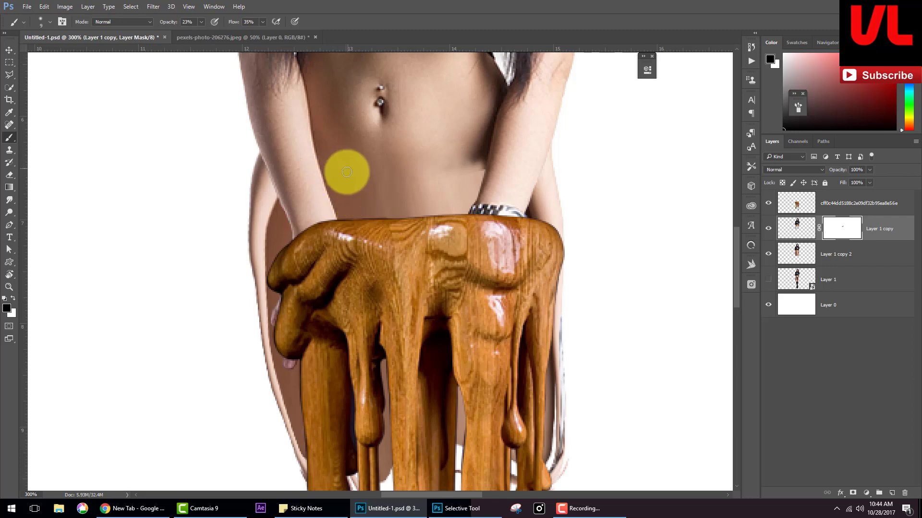
pyautogui.moveTo(347, 171)
pyautogui.mouseDown()
pyautogui.moveTo(367, 200)
pyautogui.moveTo(350, 166)
pyautogui.moveTo(366, 200)
pyautogui.moveTo(364, 181)
pyautogui.moveTo(364, 198)
pyautogui.moveTo(329, 183)
pyautogui.mouseUp()
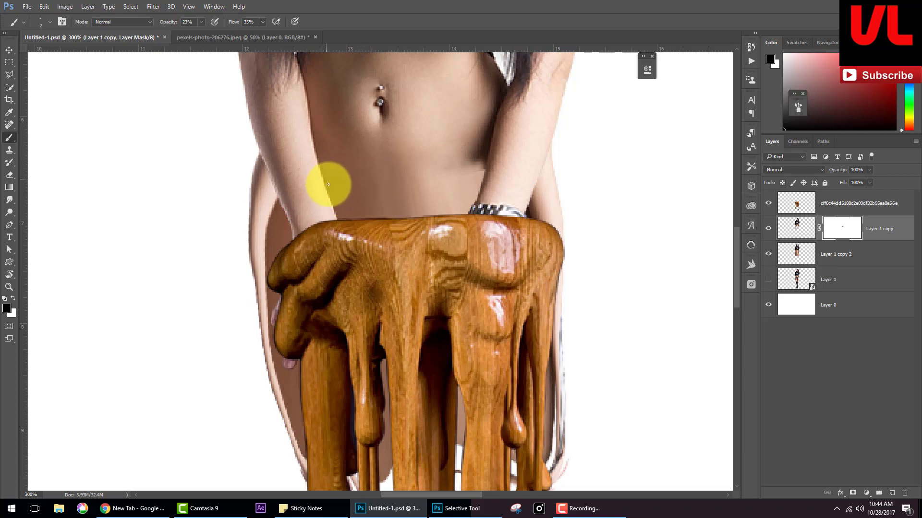
pyautogui.moveTo(338, 175)
pyautogui.mouseDown()
pyautogui.moveTo(417, 211)
pyautogui.moveTo(444, 159)
pyautogui.moveTo(438, 197)
pyautogui.moveTo(463, 167)
pyautogui.moveTo(480, 171)
pyautogui.moveTo(428, 185)
pyautogui.moveTo(466, 165)
pyautogui.mouseUp()
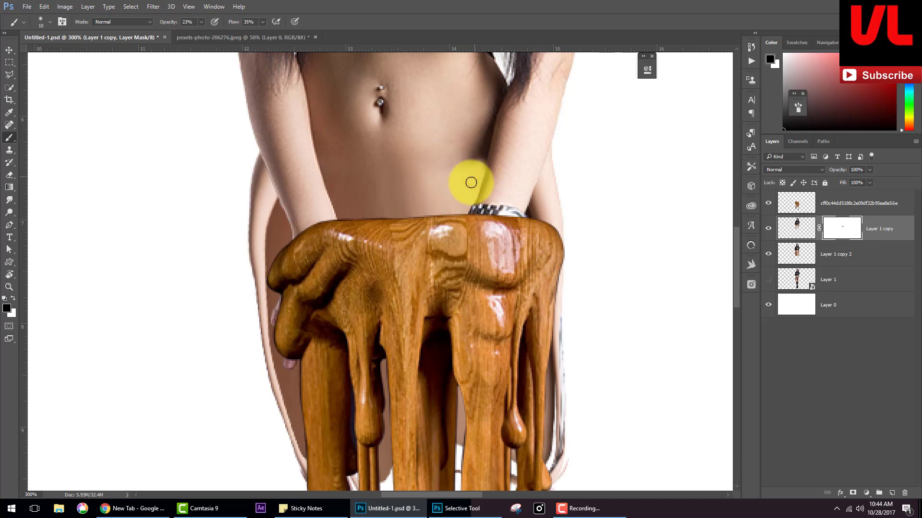
pyautogui.click(844, 252)
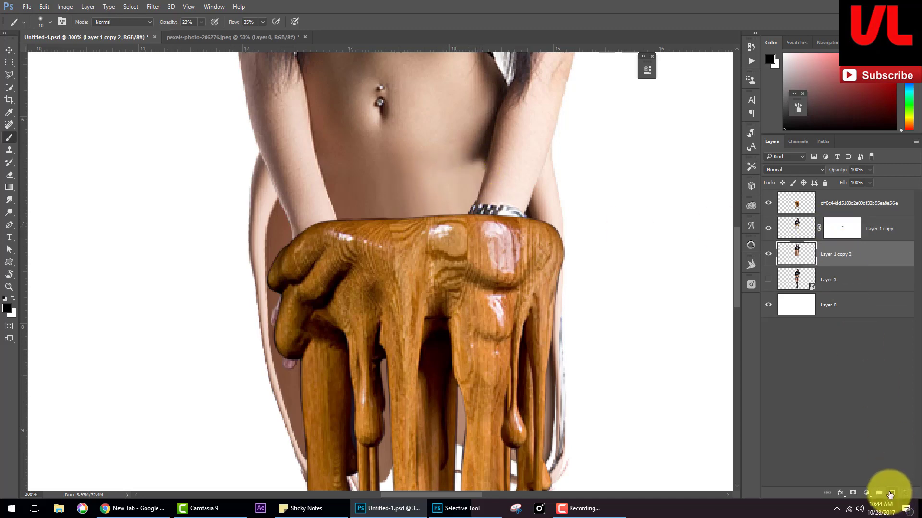
# Add an empty Layer 2 above Layer 1 copy 2 and sample the skin tone near the waist.
pyautogui.click(890, 493)
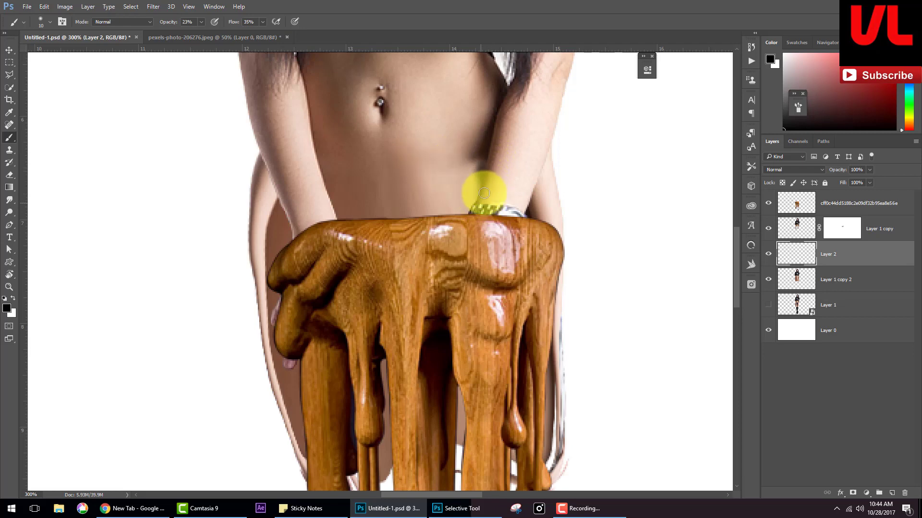
pyautogui.keyDown('alt'); pyautogui.click(483, 151); pyautogui.keyUp('alt')
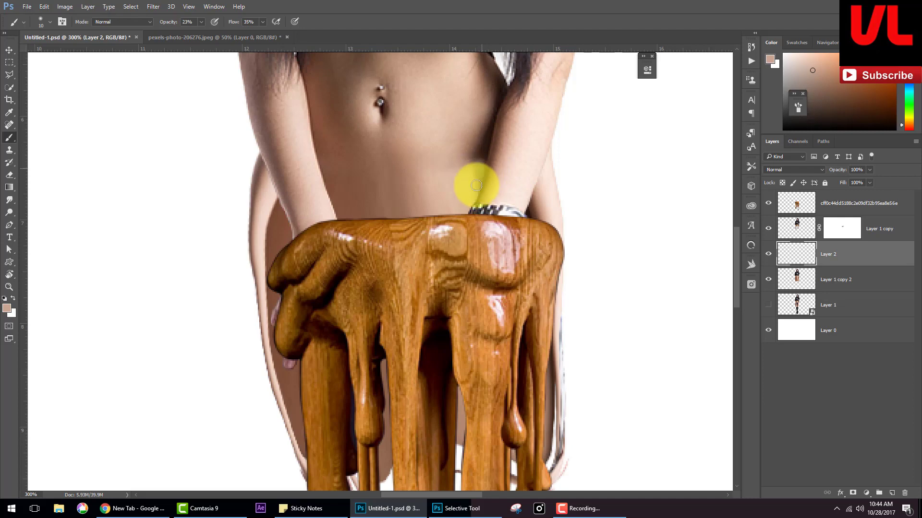
pyautogui.keyDown('alt'); pyautogui.click(483, 152); pyautogui.keyUp('alt')
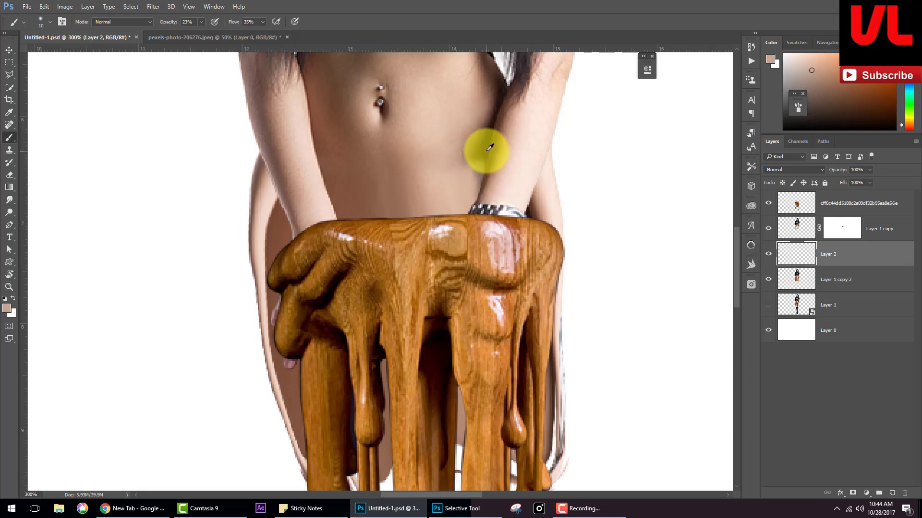
pyautogui.click(823, 203)
pyautogui.keyDown('alt'); pyautogui.click(490, 153); pyautogui.keyUp('alt')
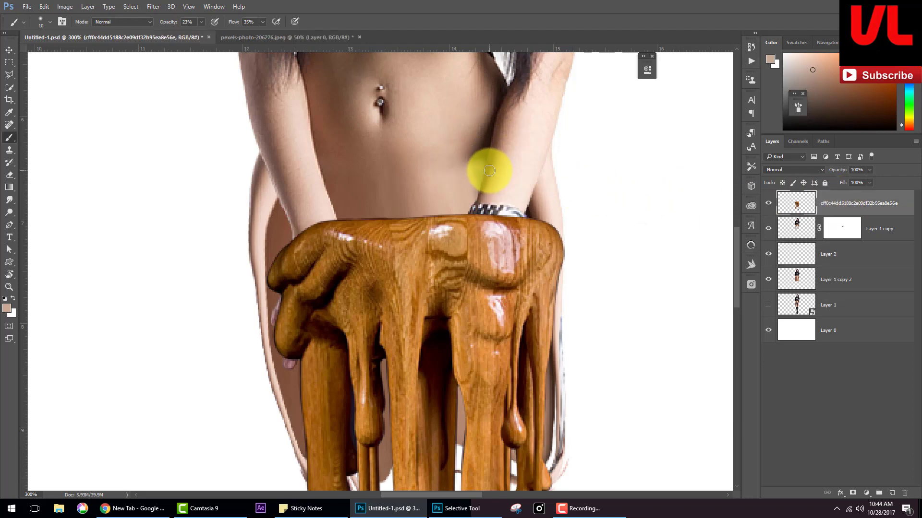
# Set the foreground colour to dark brown 533c2d and make Layer 2 active.
pyautogui.click(7, 308)
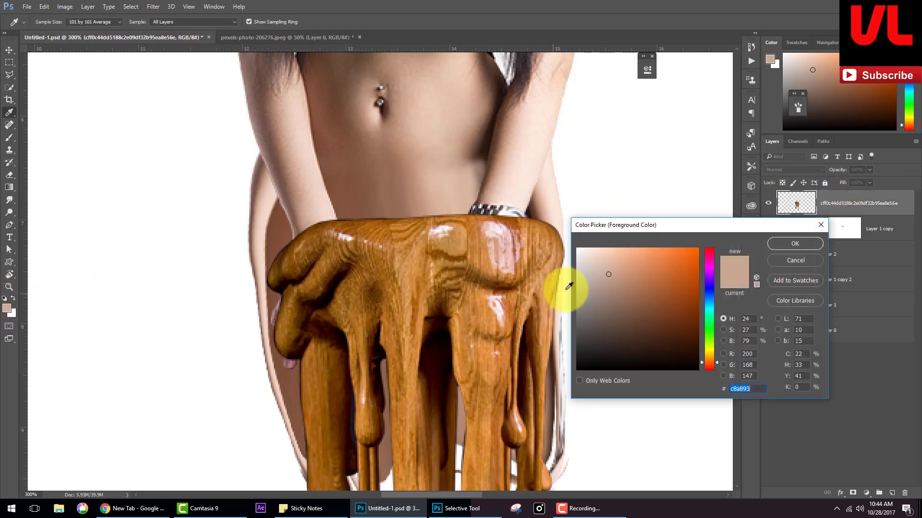
pyautogui.click(636, 336)
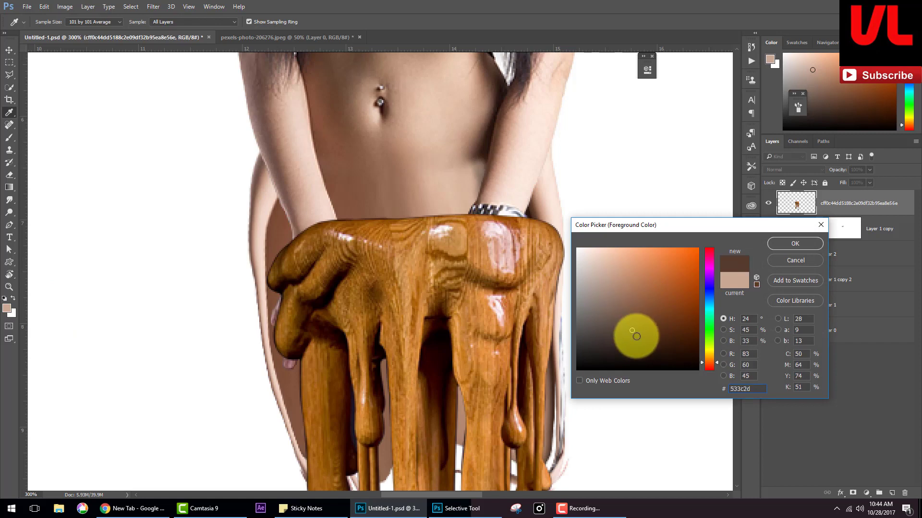
pyautogui.click(797, 245)
pyautogui.click(829, 255)
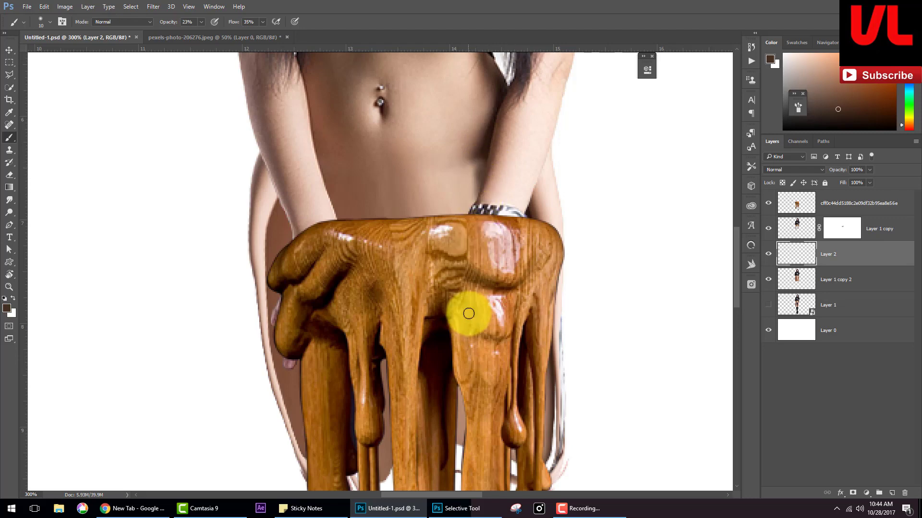
pyautogui.hotkey('ctrl', '-')
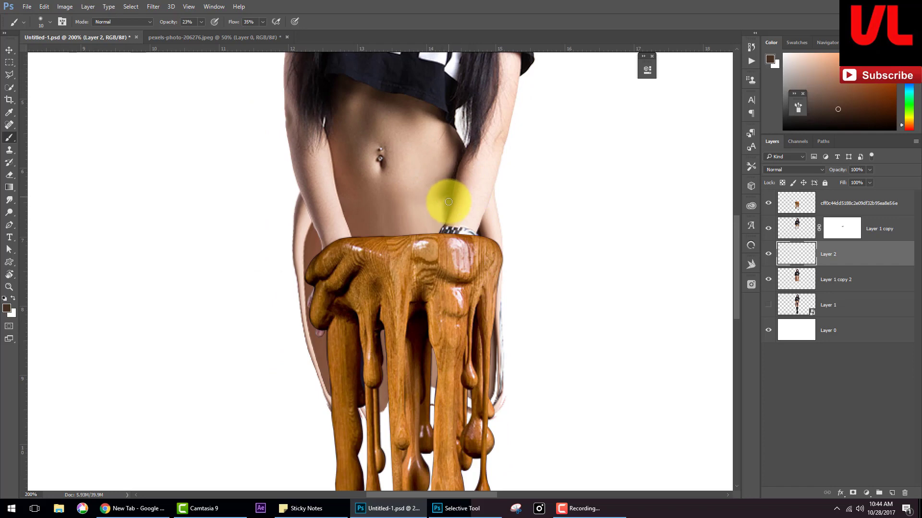
# Start a warp on Layer 1 copy 2, pulling the figure's lower-right corner outward.
pyautogui.hotkey('ctrl', '-')
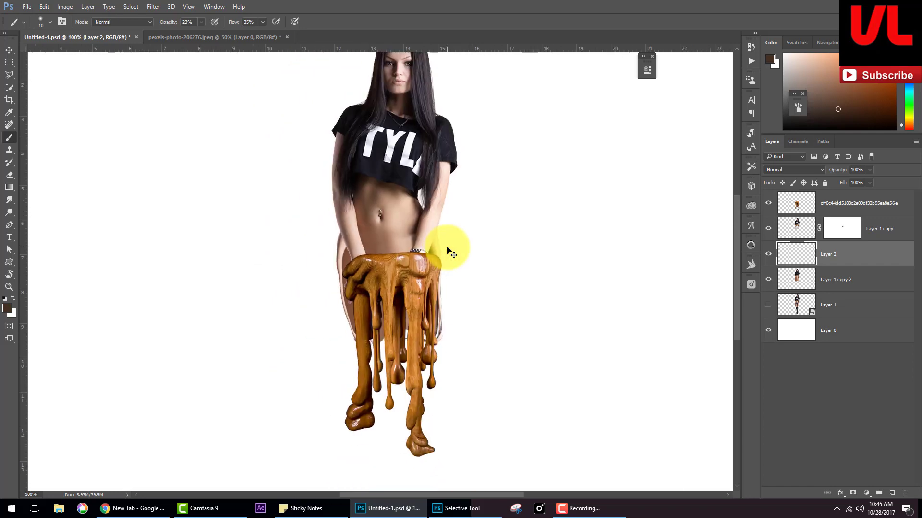
pyautogui.hotkey('ctrl', '+')
pyautogui.hotkey('ctrl', '-')
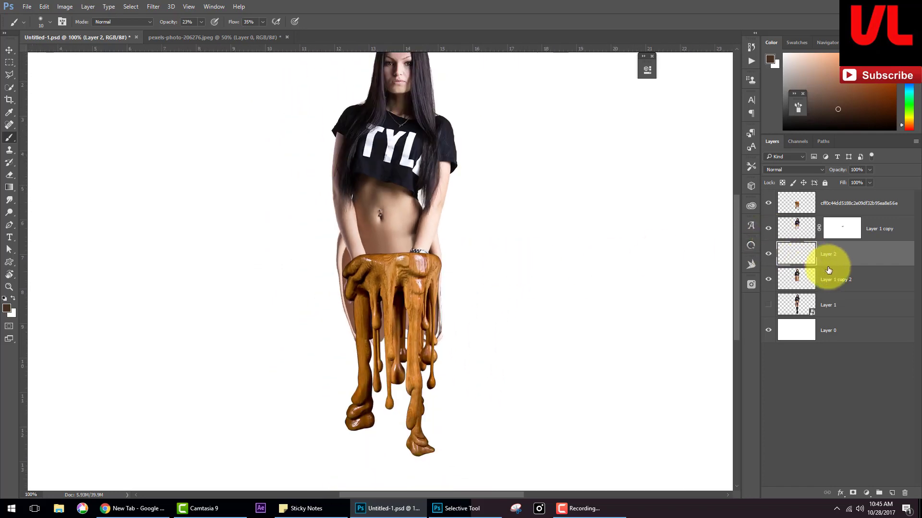
pyautogui.click(828, 270)
pyautogui.hotkey('ctrl', 't')
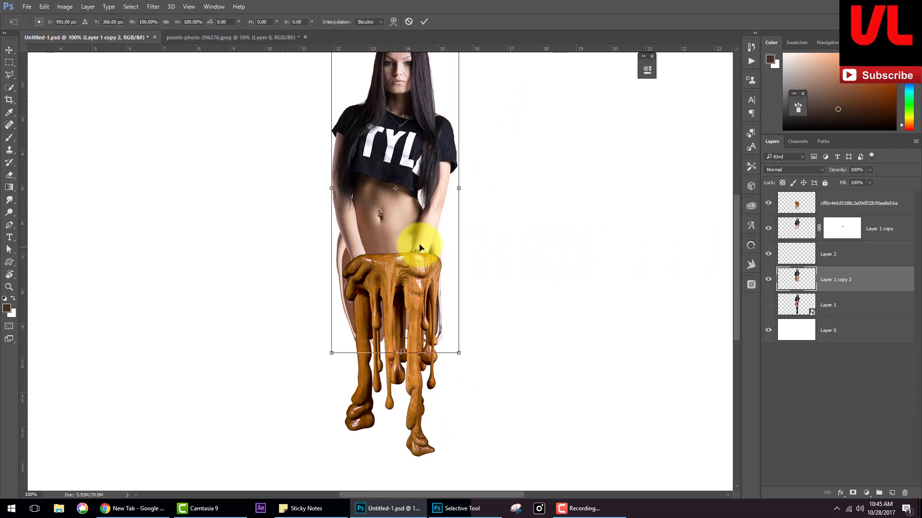
pyautogui.rightClick(419, 248)
pyautogui.click(456, 320)
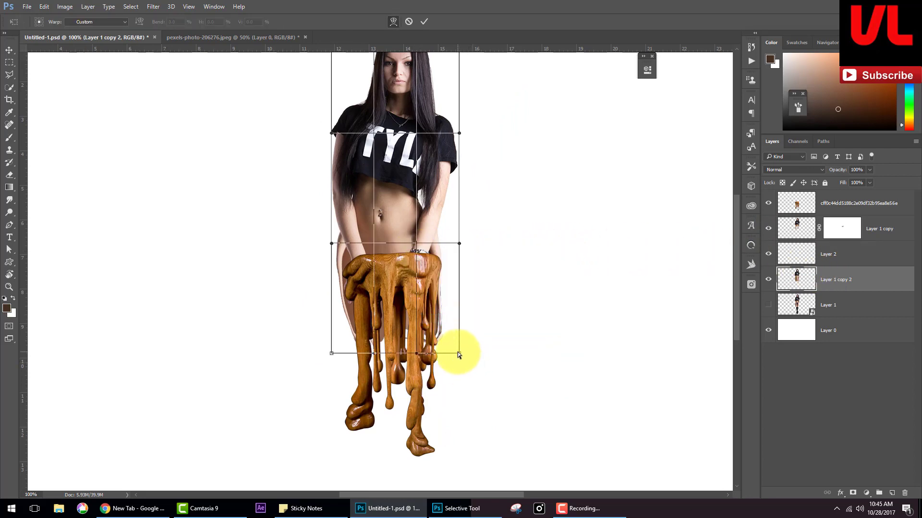
pyautogui.moveTo(458, 355); pyautogui.dragTo(464, 357)
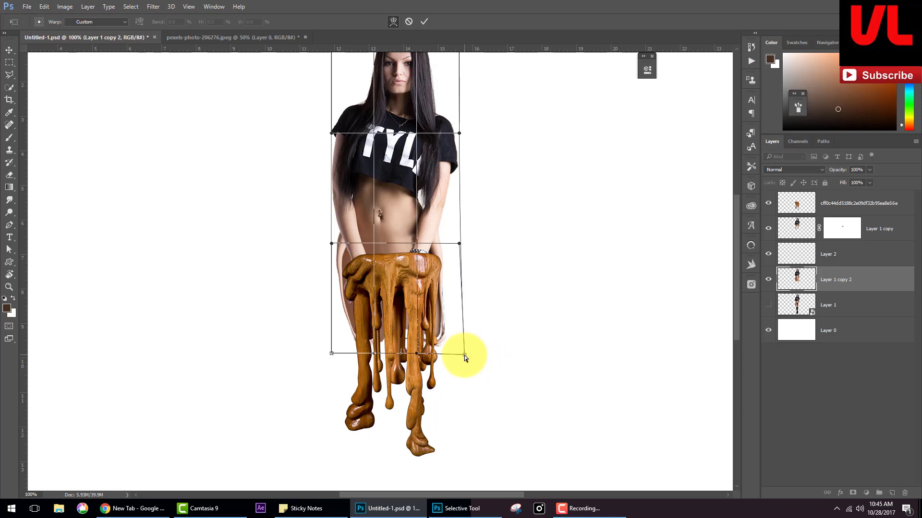
# Flare the left and right hips widely outward and apply the warp.
pyautogui.hotkey('ctrl', '+')
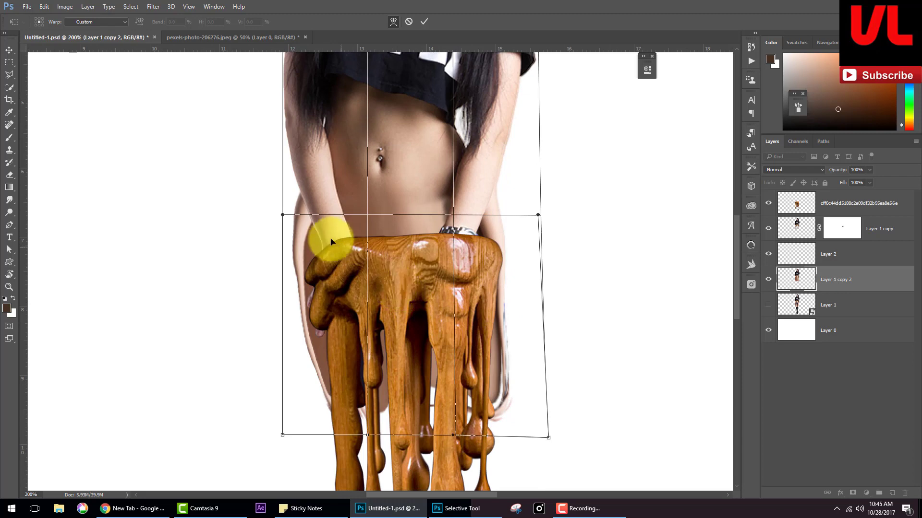
pyautogui.moveTo(282, 215); pyautogui.dragTo(220, 335)
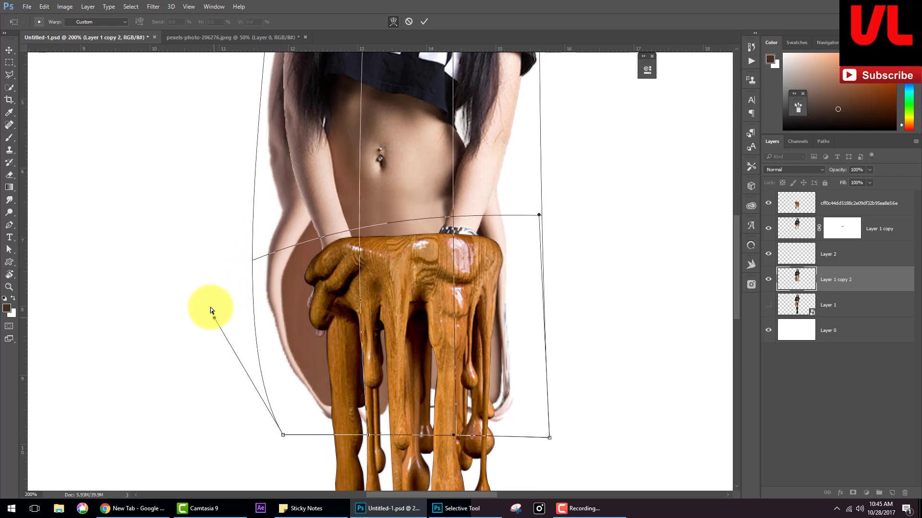
pyautogui.moveTo(220, 335)
pyautogui.mouseDown()
pyautogui.moveTo(142, 173)
pyautogui.moveTo(187, 137)
pyautogui.mouseUp()
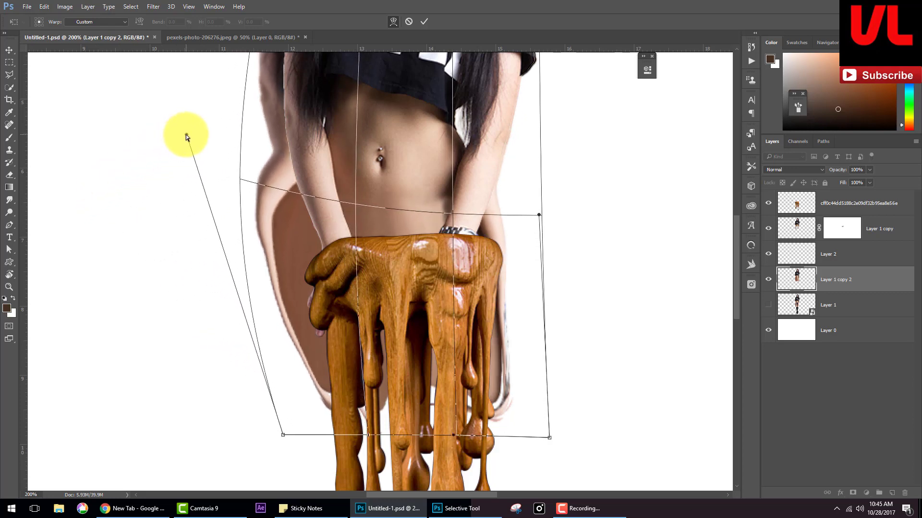
pyautogui.moveTo(539, 215); pyautogui.dragTo(675, 98)
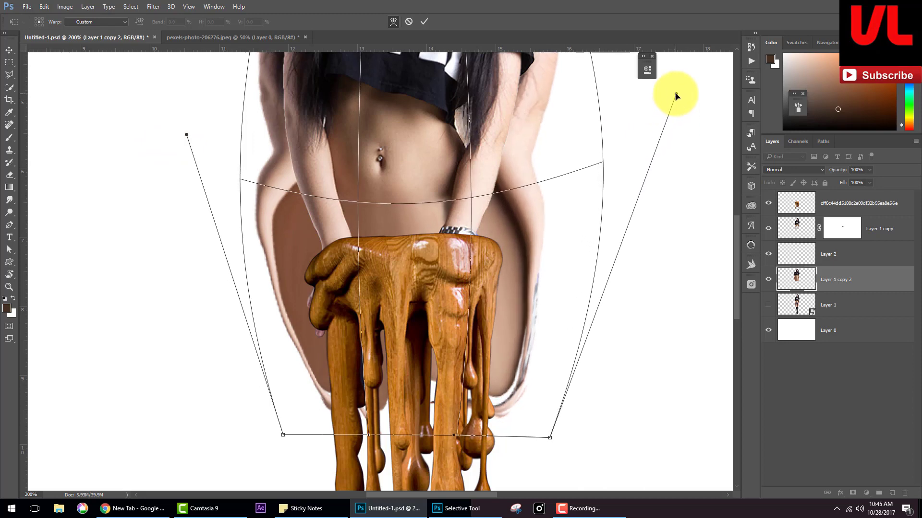
pyautogui.press('Return')
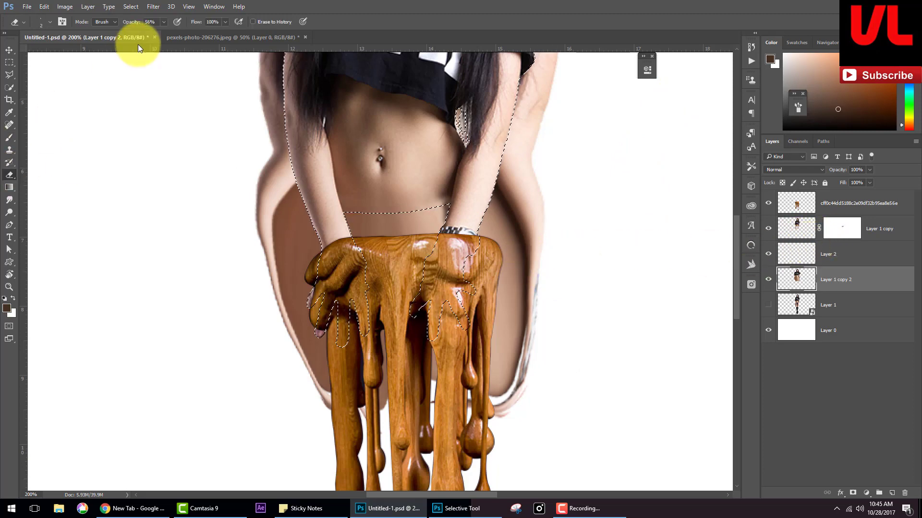
# Erase stray skin edges, shadow, grey smudges and the ghost arm at 100% Eraser opacity.
pyautogui.moveTo(136, 21); pyautogui.dragTo(216, 62)
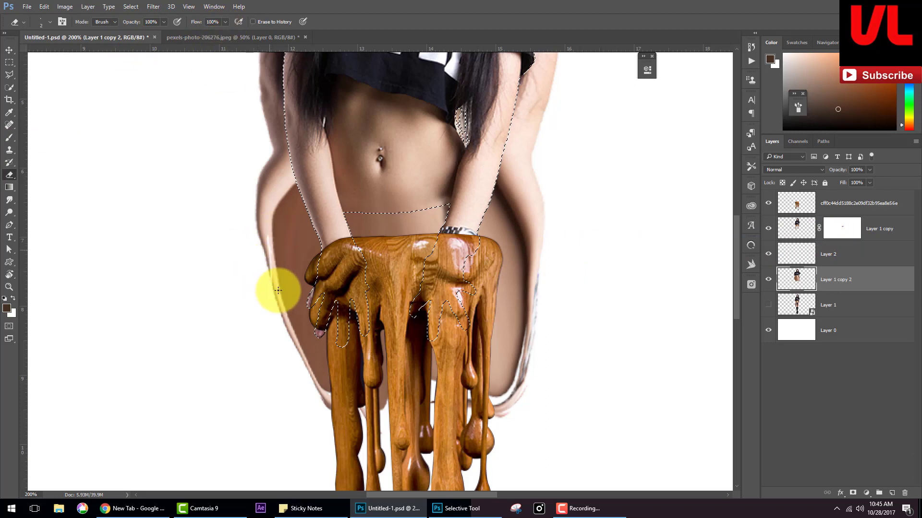
pyautogui.moveTo(281, 276)
pyautogui.mouseDown()
pyautogui.moveTo(267, 200)
pyautogui.moveTo(274, 229)
pyautogui.moveTo(301, 232)
pyautogui.moveTo(273, 170)
pyautogui.moveTo(263, 273)
pyautogui.moveTo(310, 426)
pyautogui.moveTo(318, 406)
pyautogui.moveTo(377, 463)
pyautogui.moveTo(531, 269)
pyautogui.moveTo(528, 375)
pyautogui.mouseUp()
pyautogui.moveTo(522, 339)
pyautogui.mouseDown()
pyautogui.moveTo(525, 324)
pyautogui.moveTo(512, 344)
pyautogui.moveTo(514, 237)
pyautogui.moveTo(500, 242)
pyautogui.moveTo(500, 232)
pyautogui.moveTo(512, 200)
pyautogui.moveTo(497, 209)
pyautogui.moveTo(533, 189)
pyautogui.moveTo(504, 385)
pyautogui.moveTo(523, 319)
pyautogui.moveTo(494, 323)
pyautogui.moveTo(537, 247)
pyautogui.moveTo(578, 238)
pyautogui.mouseUp()
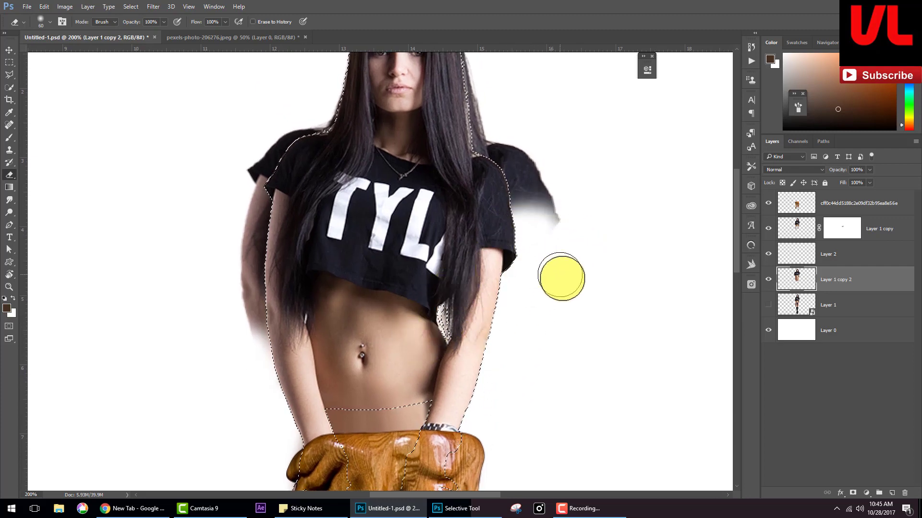
pyautogui.hotkey('ctrl', '-')
pyautogui.moveTo(500, 220); pyautogui.dragTo(380, 195)
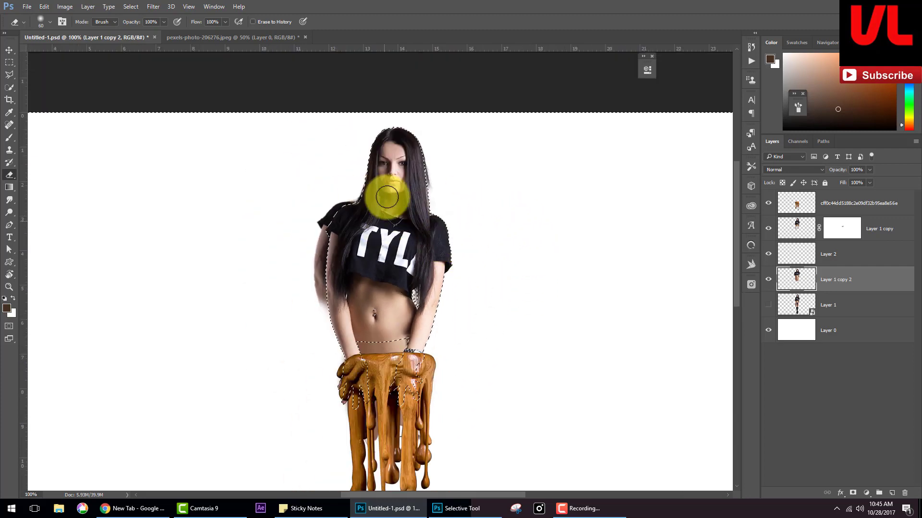
pyautogui.moveTo(345, 168)
pyautogui.mouseDown()
pyautogui.moveTo(421, 131)
pyautogui.moveTo(257, 214)
pyautogui.moveTo(313, 230)
pyautogui.moveTo(279, 249)
pyautogui.moveTo(385, 263)
pyautogui.moveTo(335, 298)
pyautogui.moveTo(238, 290)
pyautogui.mouseUp()
pyautogui.moveTo(361, 301)
pyautogui.mouseDown()
pyautogui.moveTo(404, 256)
pyautogui.moveTo(424, 181)
pyautogui.mouseUp()
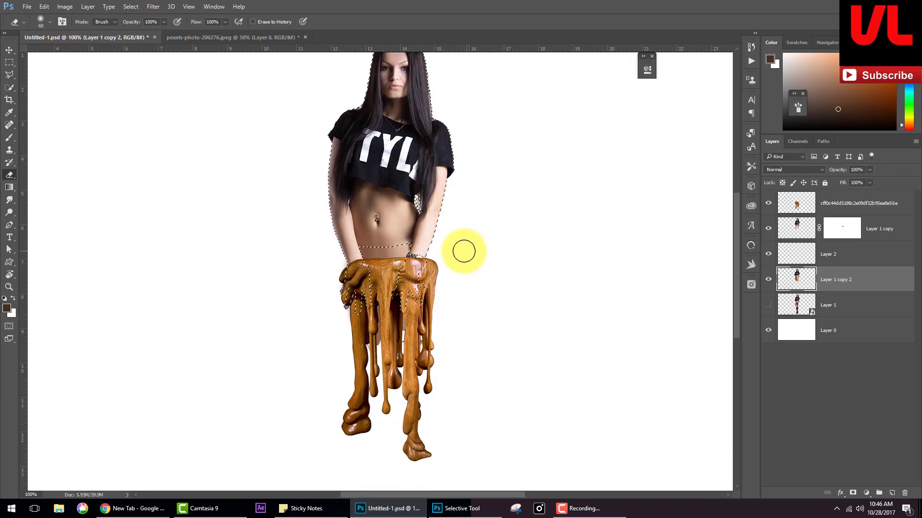
pyautogui.hotkey('ctrl', '+')
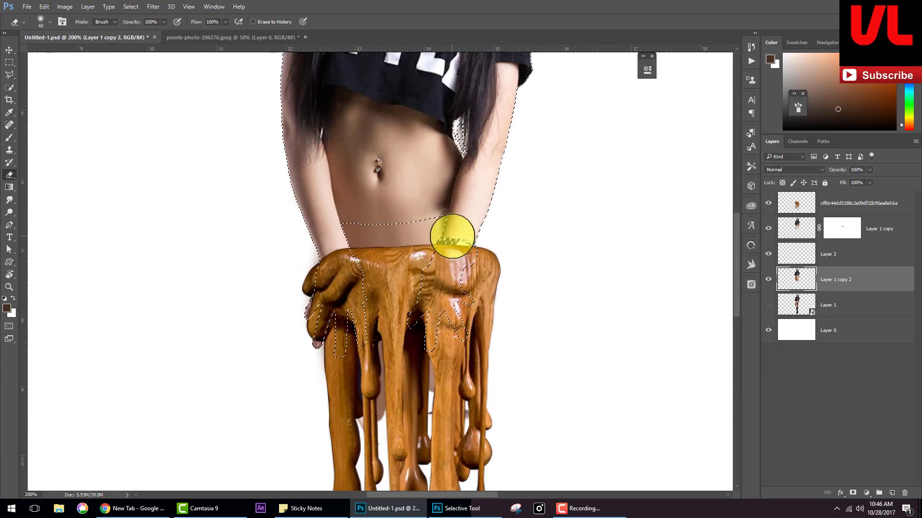
# Delete the hand pixels covering the stool and clear the selection.
pyautogui.press('Delete')
pyautogui.hotkey('ctrl', 'd')
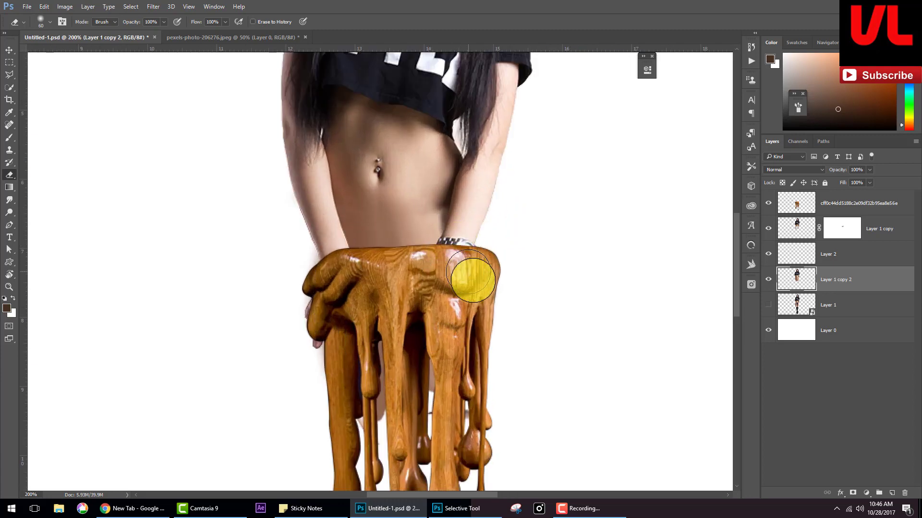
pyautogui.scroll(-2, 521, 360)
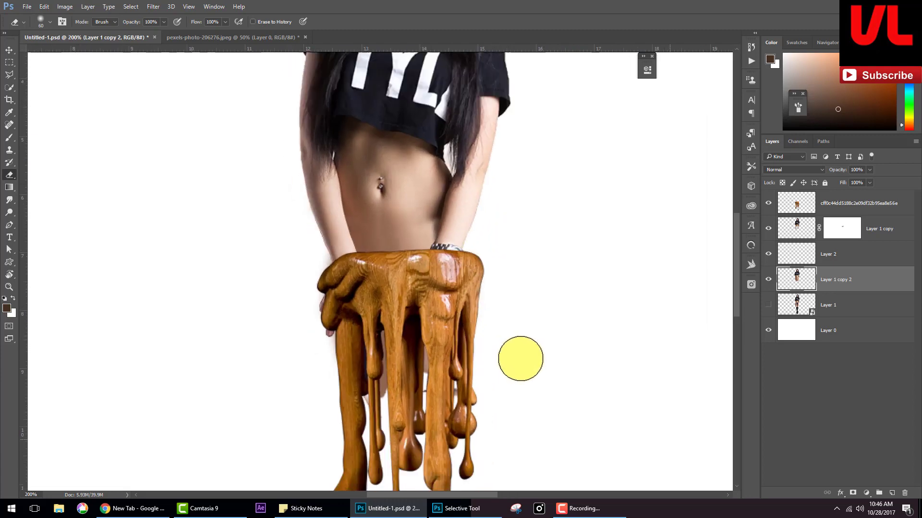
pyautogui.scroll(-2, 521, 359)
pyautogui.scroll(4, 521, 359)
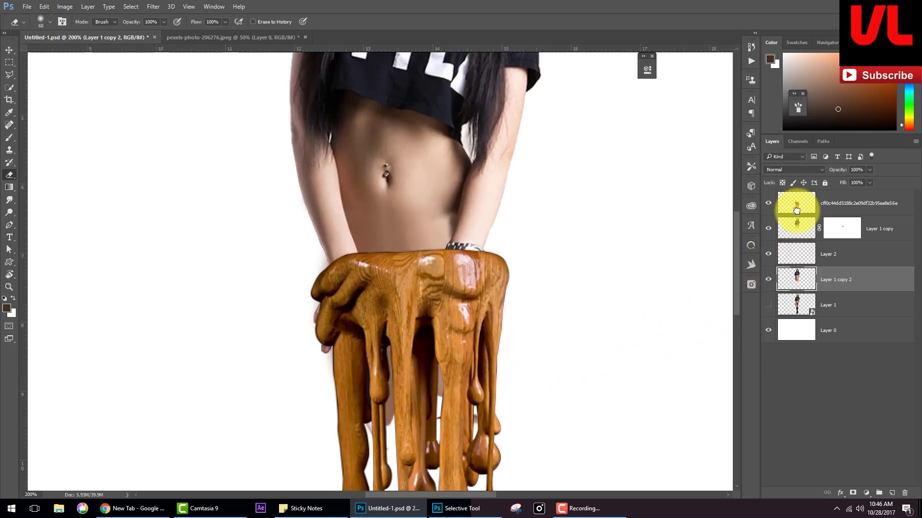
# Move the hands-and-skin layer below Layer 1 copy 2, duplicate it, and hide the original.
pyautogui.moveTo(797, 210); pyautogui.dragTo(796, 291)
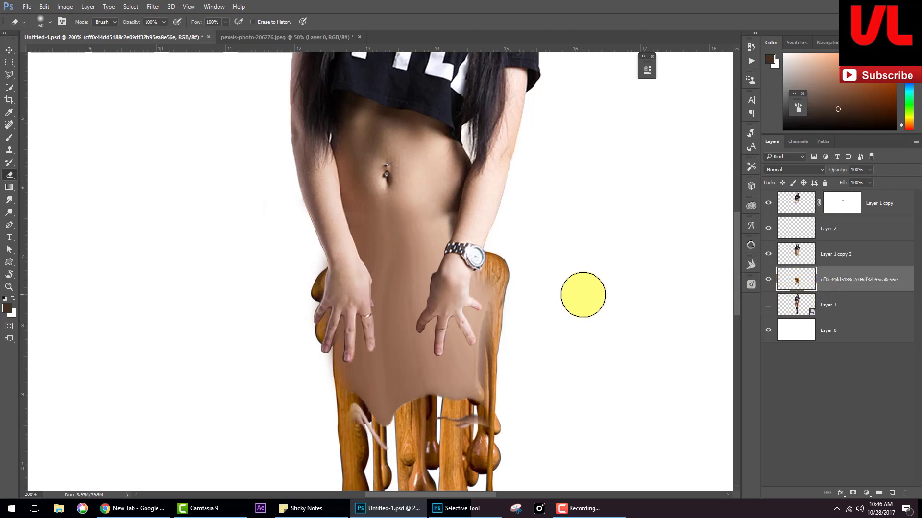
pyautogui.hotkey('ctrl', 'j')
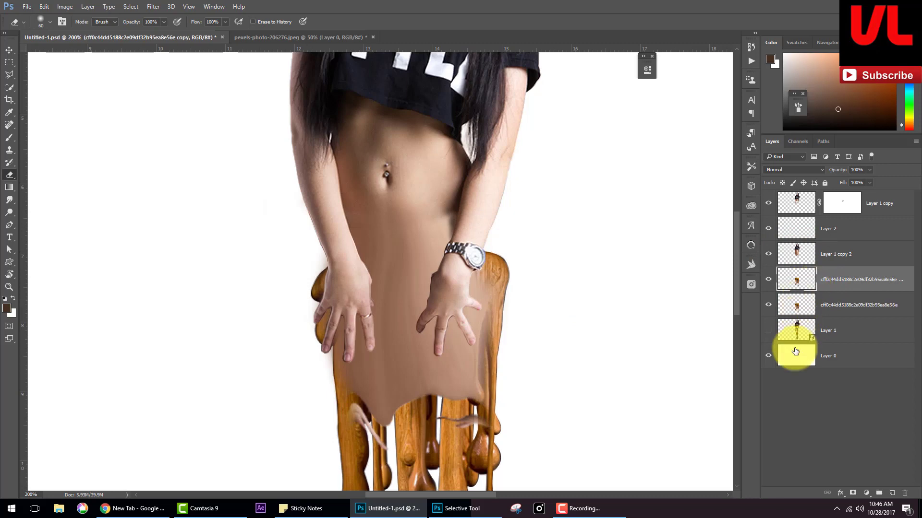
pyautogui.click(768, 305)
# Warp the copy, raising its top corners and bulging both drip edges outward.
pyautogui.hotkey('ctrl', 't')
pyautogui.rightClick(444, 273)
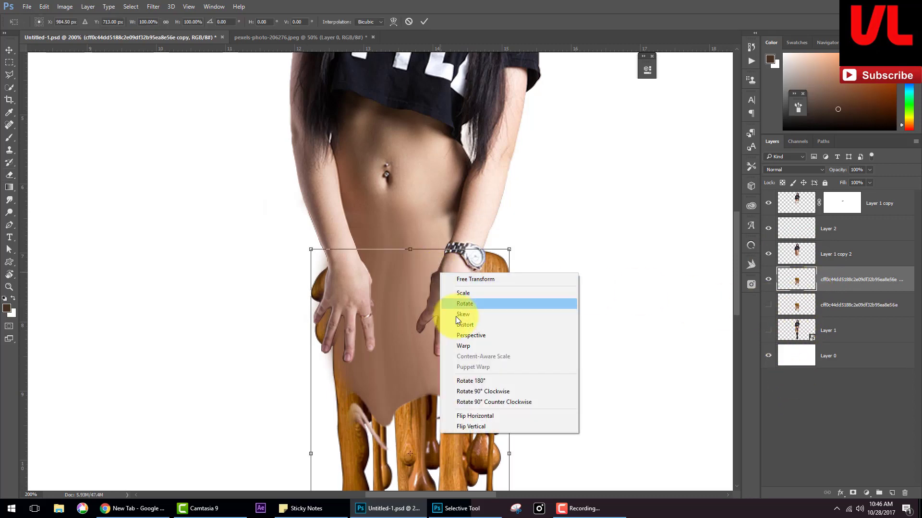
pyautogui.click(471, 347)
pyautogui.moveTo(508, 253); pyautogui.dragTo(475, 238)
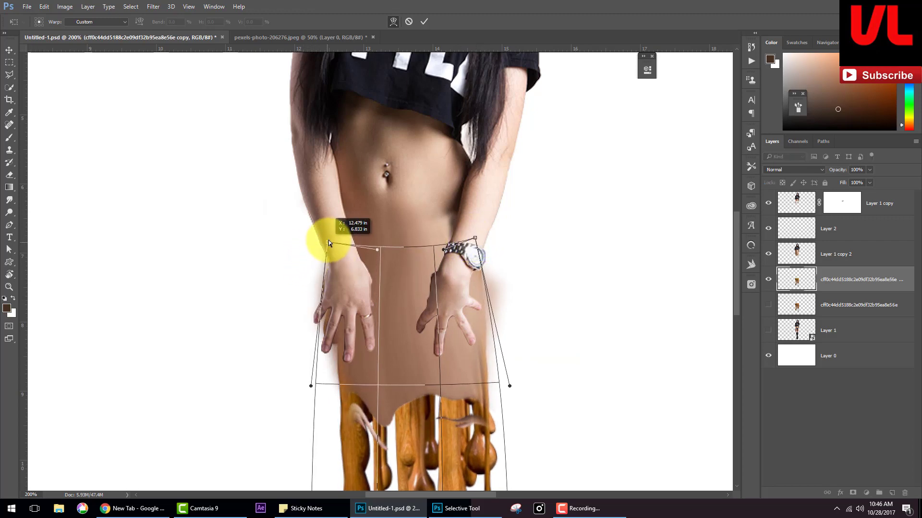
pyautogui.moveTo(310, 251); pyautogui.dragTo(329, 239)
pyautogui.moveTo(311, 385); pyautogui.dragTo(262, 388)
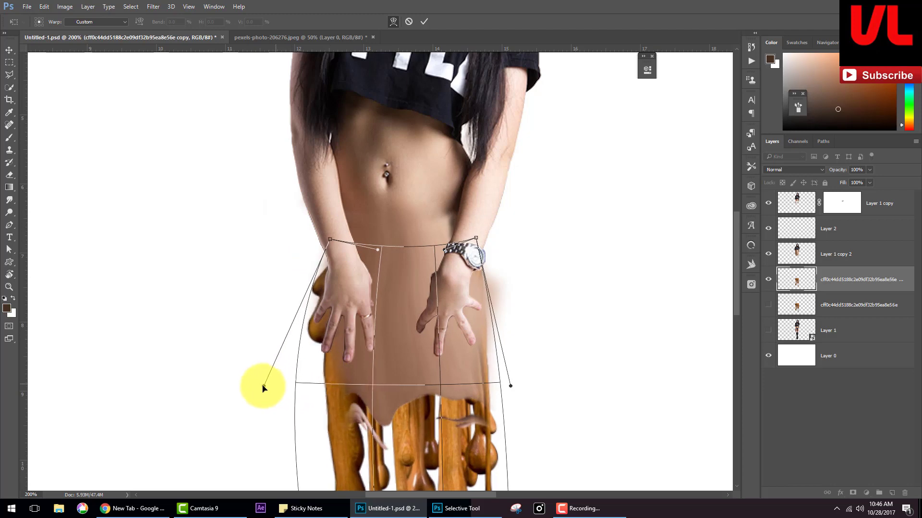
pyautogui.moveTo(509, 386); pyautogui.dragTo(610, 351)
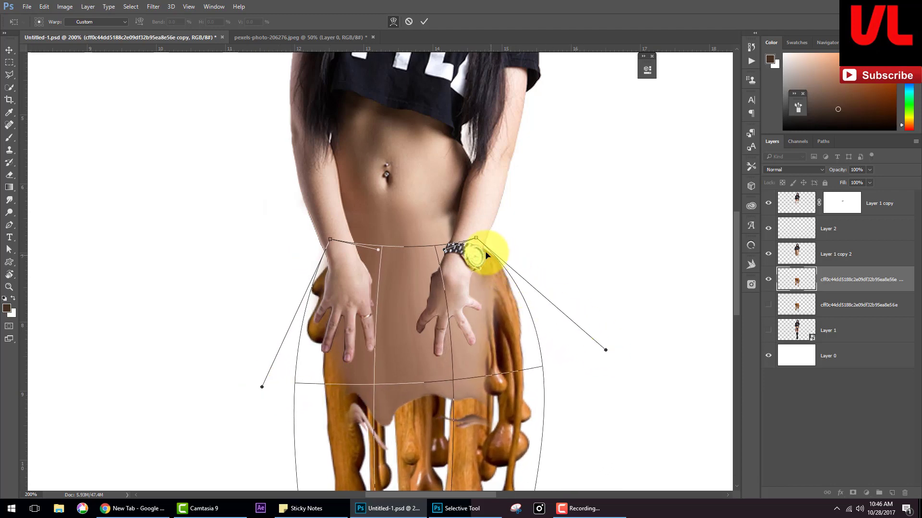
# Refine the warp: nudge the upper-right corner, ease the right bulge, widen the left curve.
pyautogui.moveTo(476, 239); pyautogui.dragTo(462, 233)
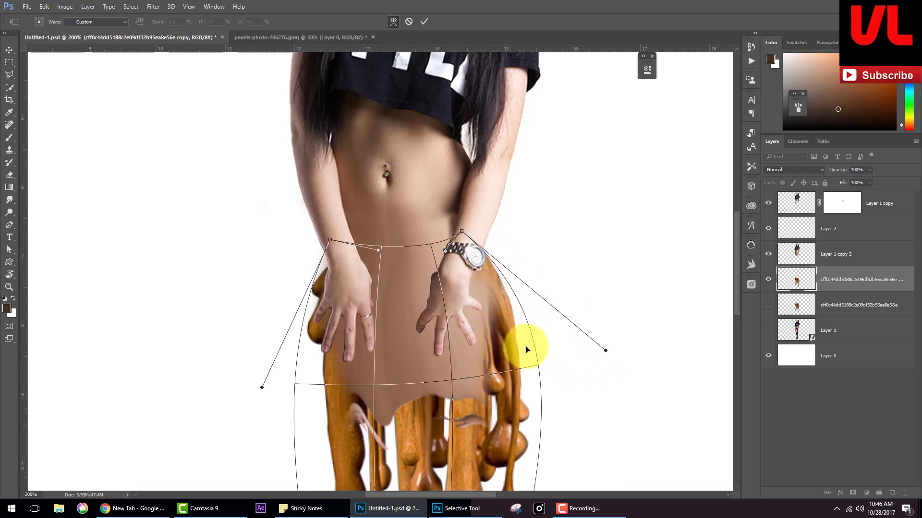
pyautogui.moveTo(526, 350)
pyautogui.mouseDown()
pyautogui.moveTo(555, 258)
pyautogui.moveTo(550, 224)
pyautogui.mouseUp()
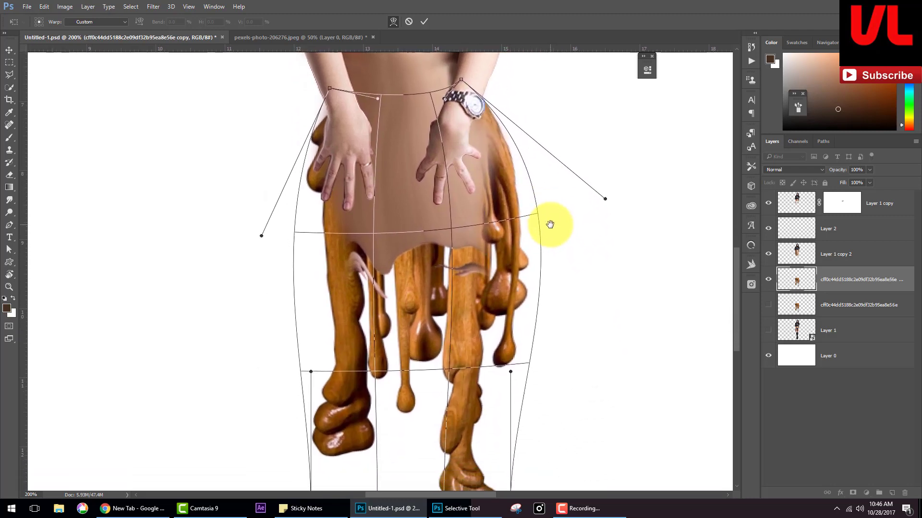
pyautogui.scroll(3, 571, 241)
pyautogui.moveTo(603, 248); pyautogui.dragTo(583, 248)
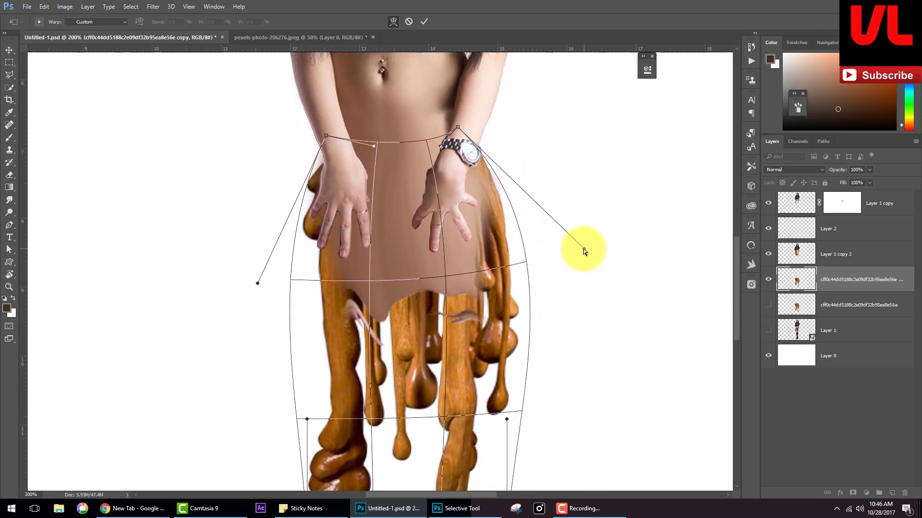
pyautogui.moveTo(258, 283); pyautogui.dragTo(241, 275)
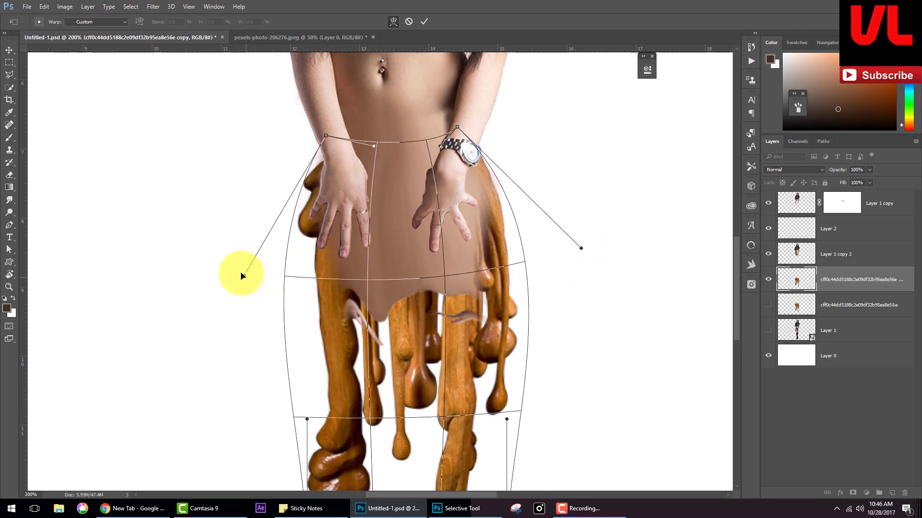
# Commit the warp and make Layer 1 copy 2 active with the lower hands layer hidden.
pyautogui.press('Return')
pyautogui.press('e')
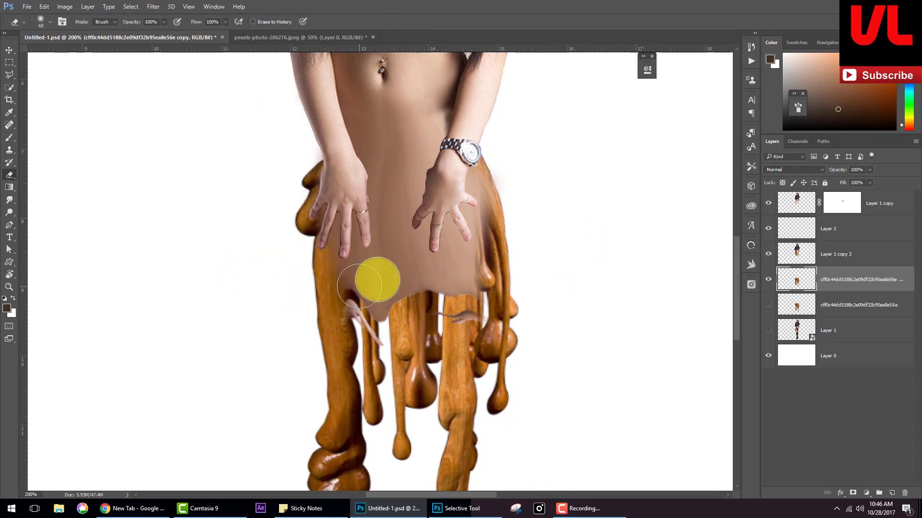
pyautogui.scroll(2, 531, 294)
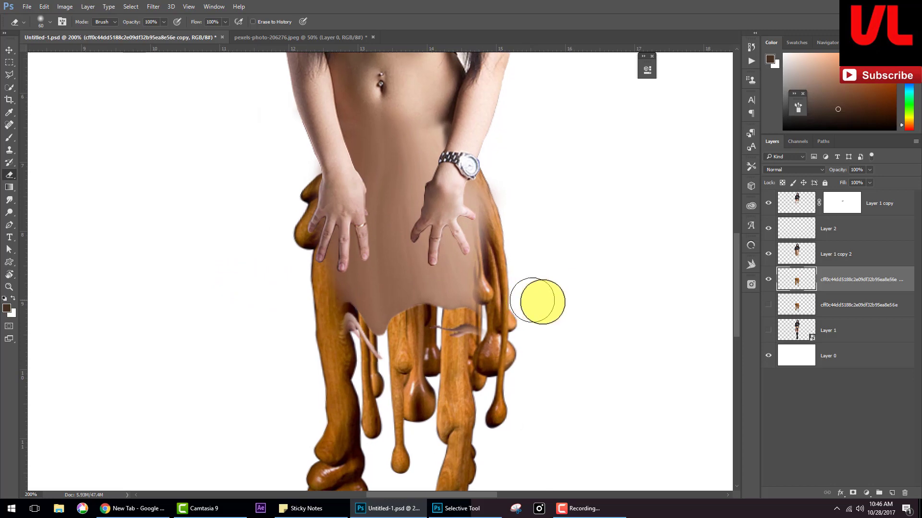
pyautogui.click(784, 262)
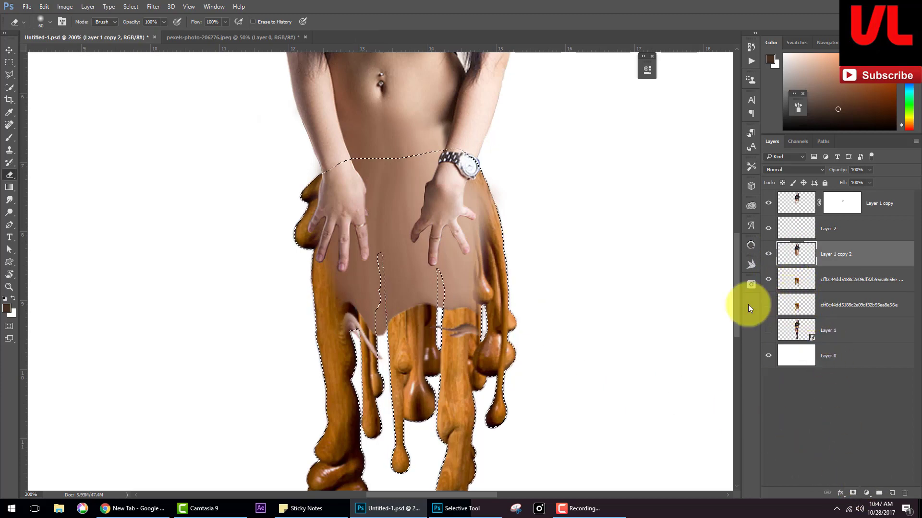
pyautogui.click(768, 305)
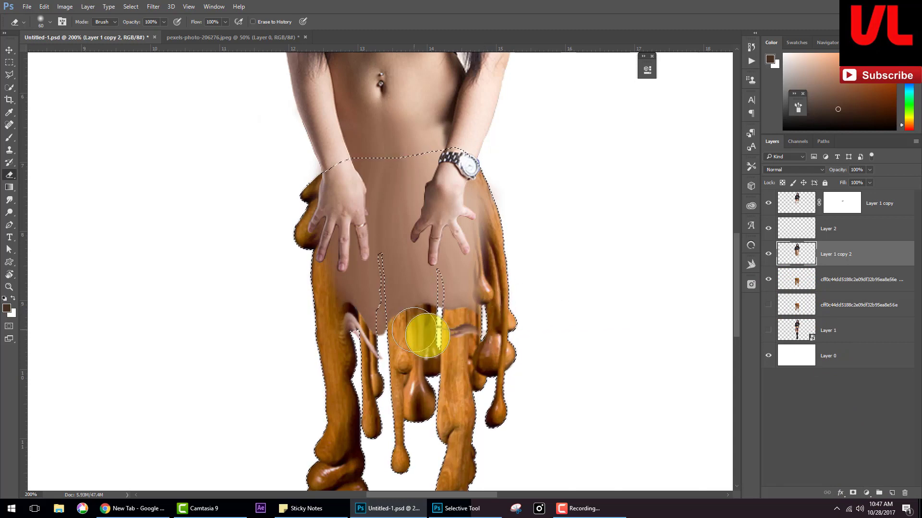
pyautogui.press('Delete')
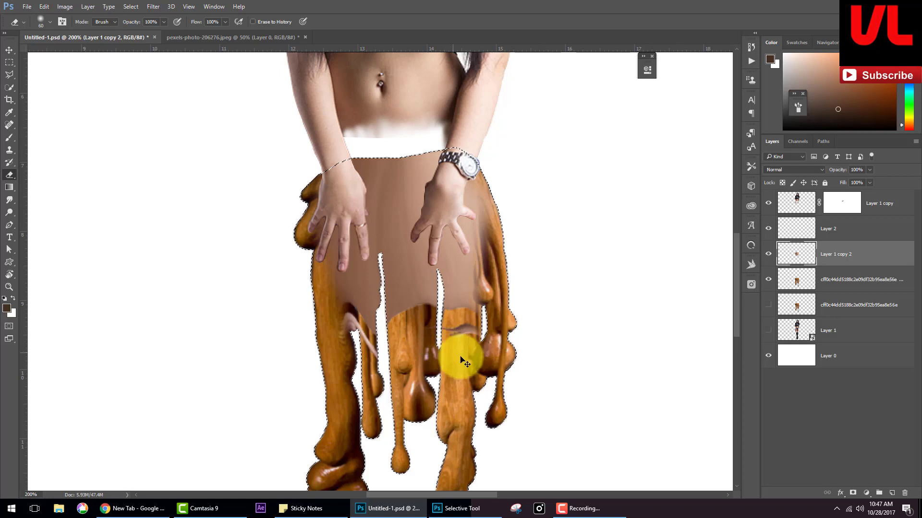
pyautogui.hotkey('ctrl', 'z')
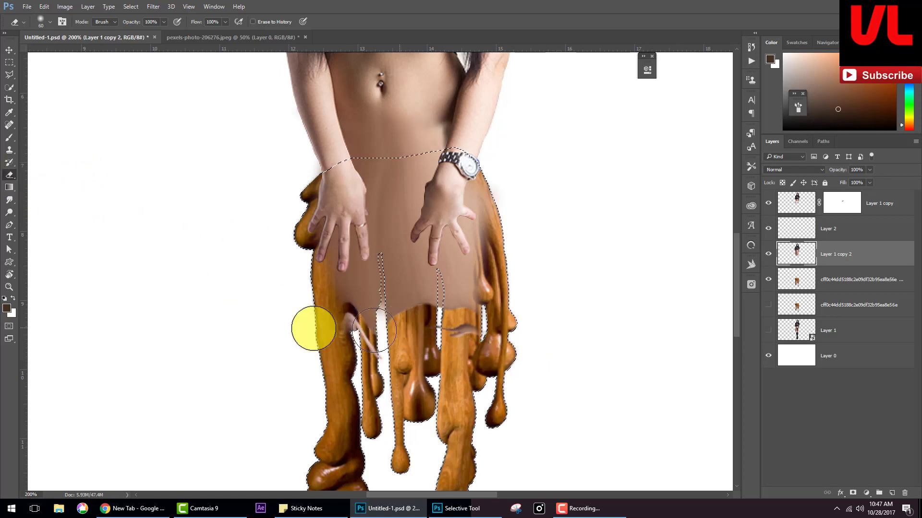
# Erase the strips between the drips, then softly erase left-leg skin at 33% flow.
pyautogui.moveTo(308, 325); pyautogui.dragTo(446, 288)
pyautogui.moveTo(263, 283); pyautogui.dragTo(343, 300)
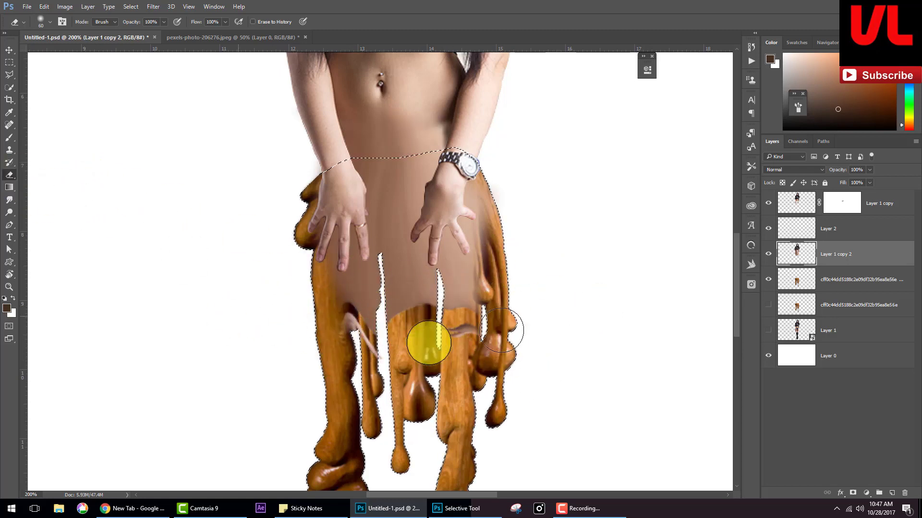
pyautogui.hotkey('ctrl', 'd')
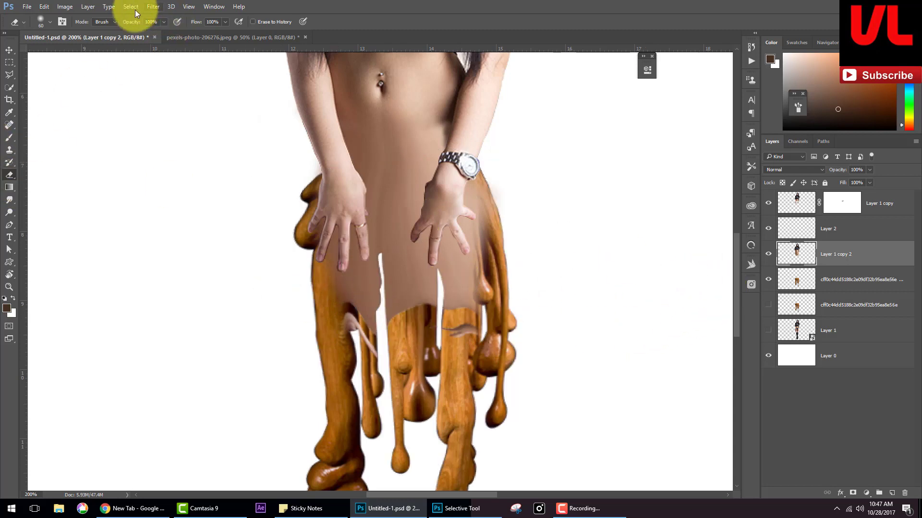
pyautogui.moveTo(196, 24); pyautogui.dragTo(165, 37)
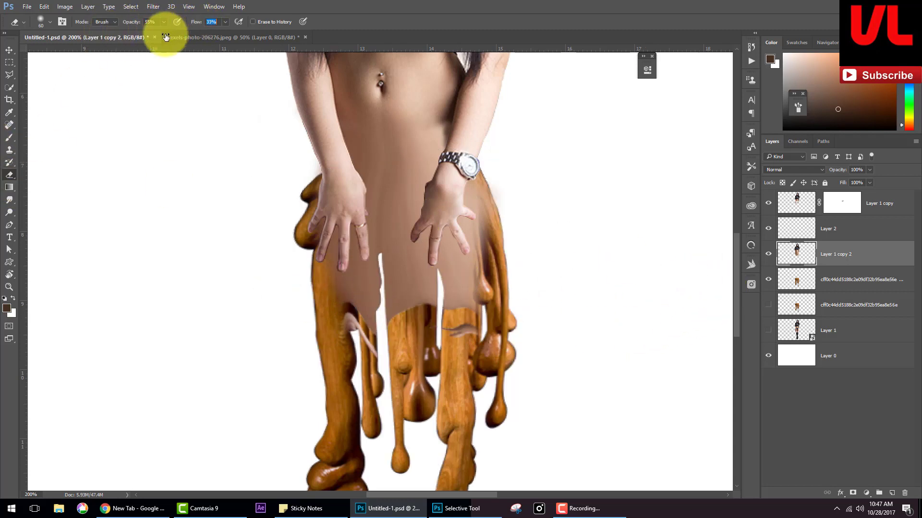
pyautogui.moveTo(337, 310)
pyautogui.mouseDown()
pyautogui.moveTo(323, 325)
pyautogui.moveTo(494, 315)
pyautogui.moveTo(365, 315)
pyautogui.moveTo(555, 288)
pyautogui.moveTo(418, 307)
pyautogui.moveTo(531, 350)
pyautogui.moveTo(314, 345)
pyautogui.moveTo(339, 309)
pyautogui.moveTo(312, 308)
pyautogui.moveTo(329, 309)
pyautogui.moveTo(336, 215)
pyautogui.mouseUp()
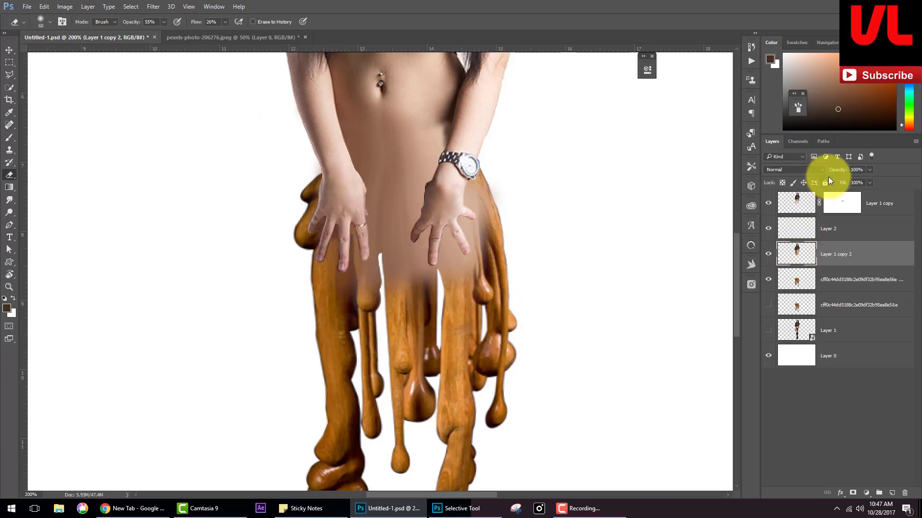
# Set Layer 1 copy 2 to 100% opacity, erase around the right hand, and load the drip outline.
pyautogui.moveTo(826, 174); pyautogui.dragTo(874, 181)
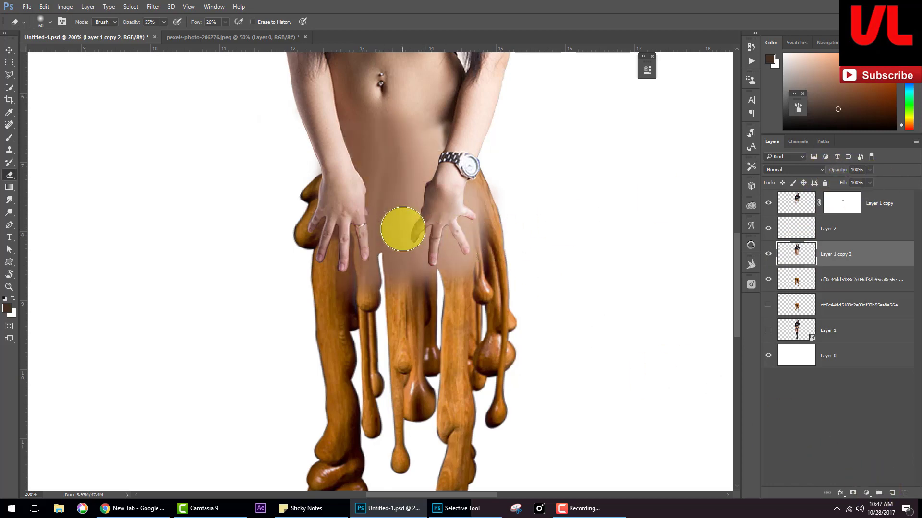
pyautogui.moveTo(401, 229)
pyautogui.mouseDown()
pyautogui.moveTo(430, 246)
pyautogui.moveTo(422, 305)
pyautogui.mouseUp()
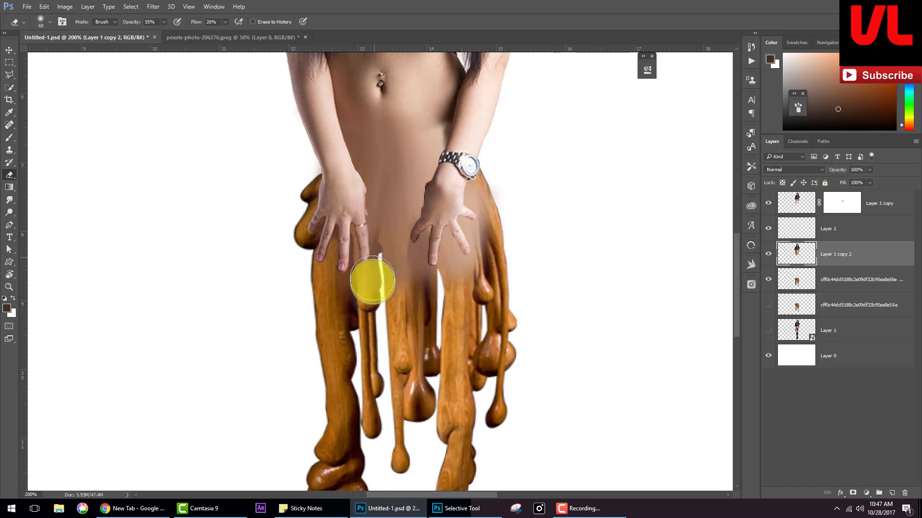
pyautogui.moveTo(473, 240)
pyautogui.mouseDown()
pyautogui.moveTo(473, 232)
pyautogui.moveTo(433, 254)
pyautogui.moveTo(413, 288)
pyautogui.moveTo(422, 293)
pyautogui.moveTo(382, 265)
pyautogui.moveTo(339, 258)
pyautogui.moveTo(329, 305)
pyautogui.moveTo(391, 354)
pyautogui.moveTo(399, 325)
pyautogui.mouseUp()
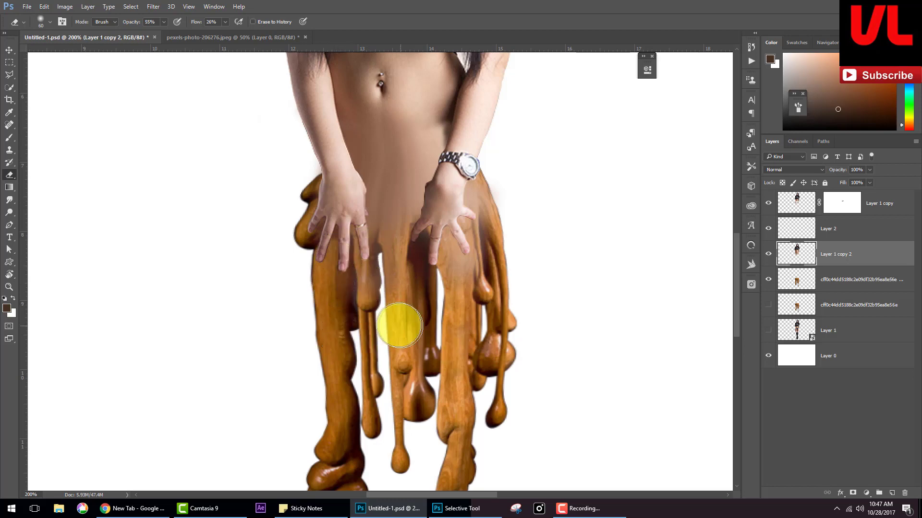
pyautogui.hotkey('ctrl', '-')
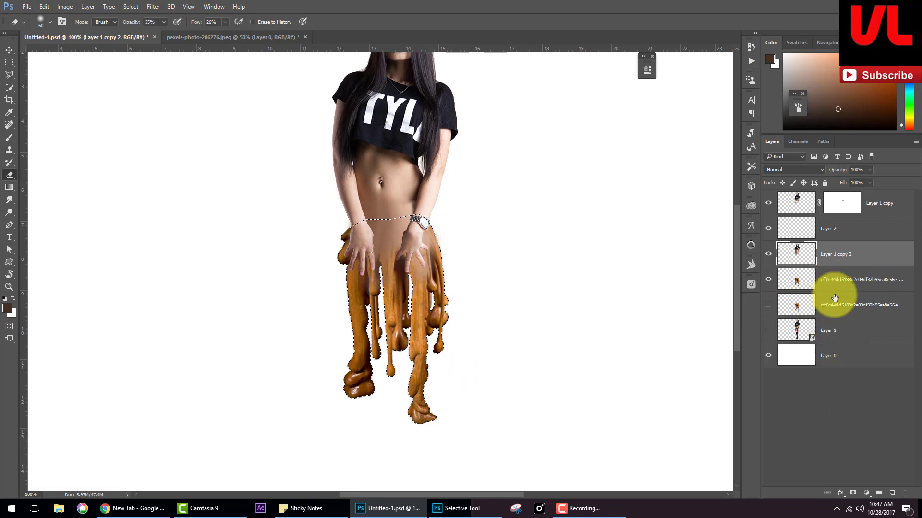
pyautogui.click(833, 285)
# Add Layer 3 and fill the drip selection with skin tone sampled from the body.
pyautogui.click(891, 492)
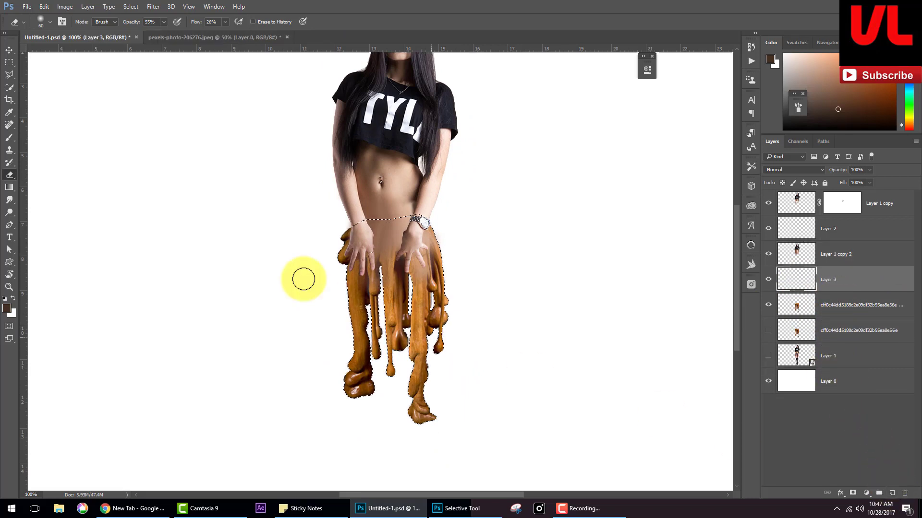
pyautogui.click(9, 140)
pyautogui.keyDown('alt'); pyautogui.click(403, 221); pyautogui.keyUp('alt')
pyautogui.moveTo(413, 237); pyautogui.dragTo(420, 254)
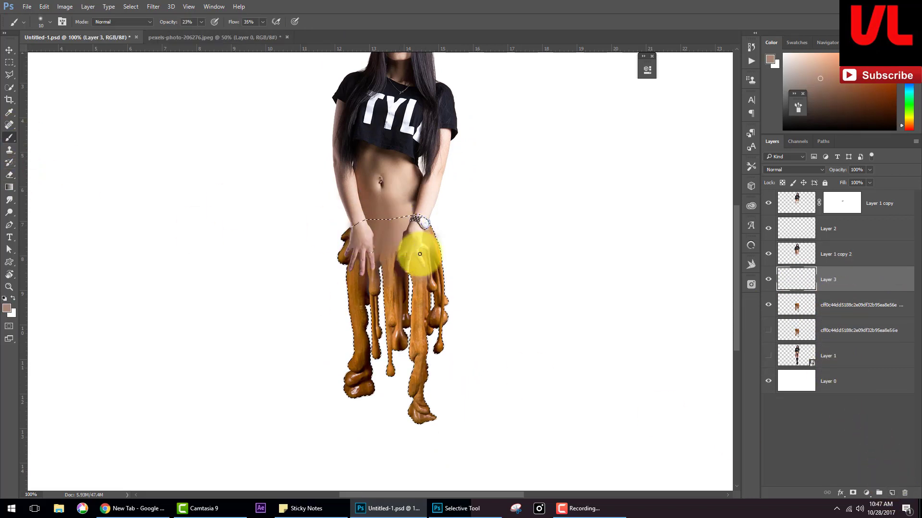
pyautogui.hotkey('alt', 'BackSpace')
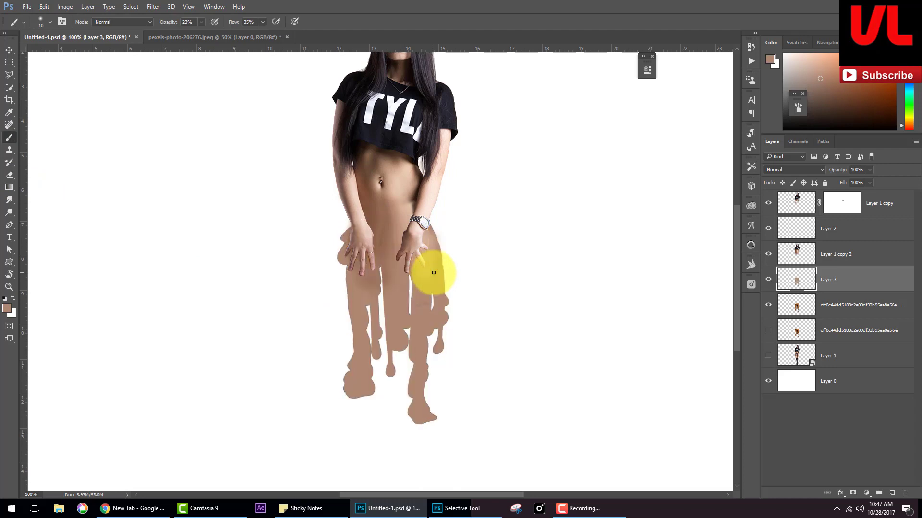
pyautogui.hotkey('ctrl', '+')
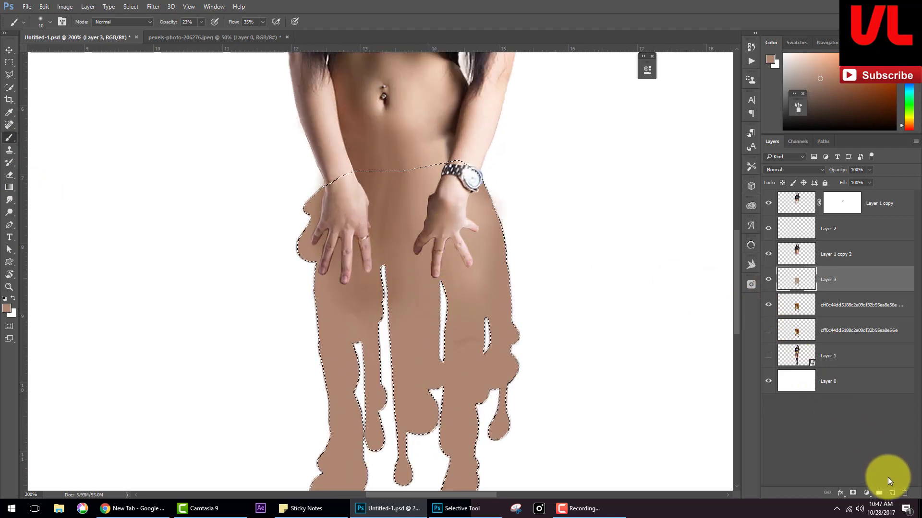
# Add Layer 4 and paint skin tone up the left thigh with a larger, higher-flow brush.
pyautogui.click(893, 492)
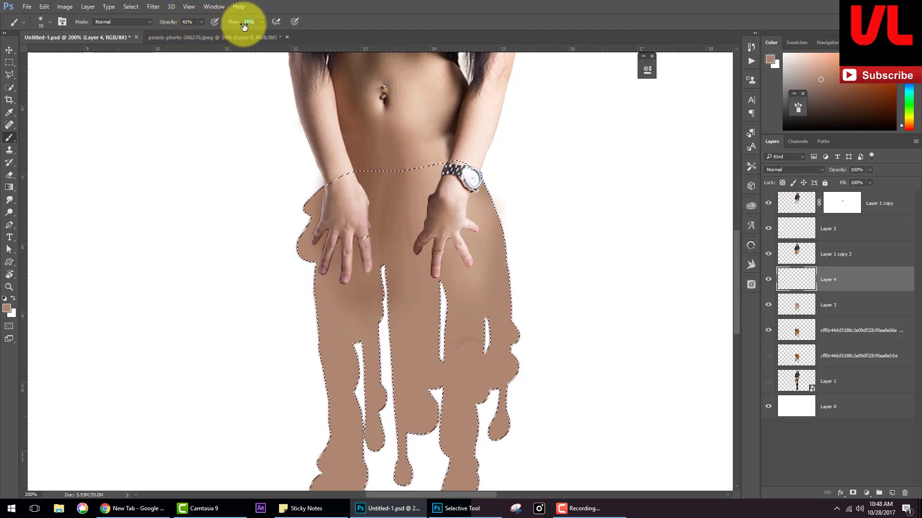
pyautogui.moveTo(244, 26); pyautogui.dragTo(254, 26)
pyautogui.moveTo(349, 240); pyautogui.dragTo(356, 265)
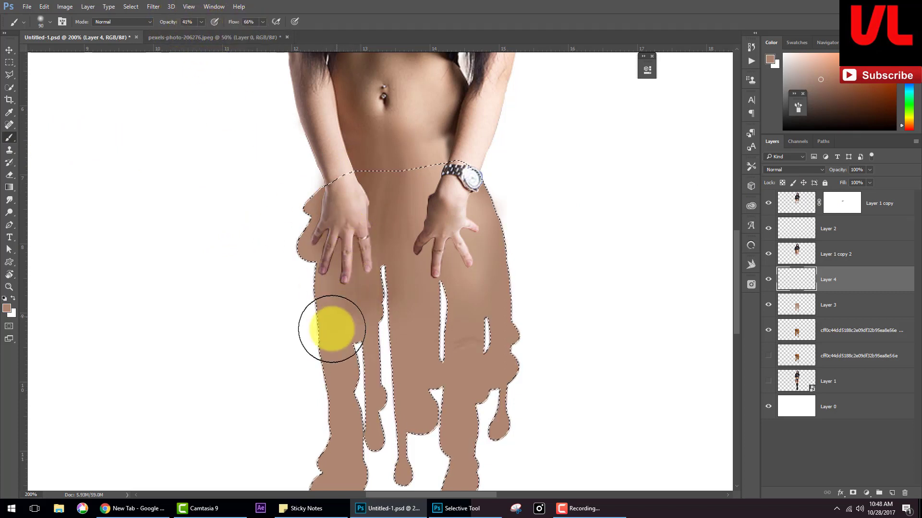
pyautogui.moveTo(331, 329); pyautogui.dragTo(390, 180)
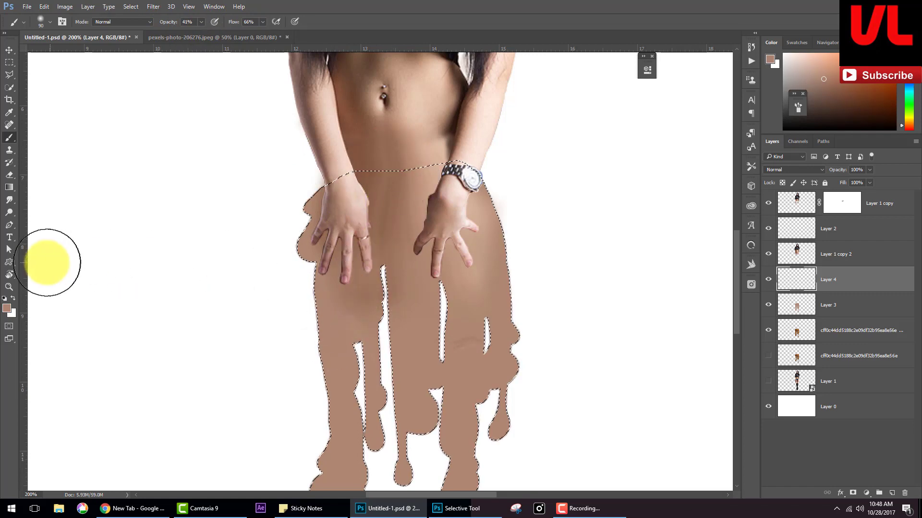
# Adjust the foreground skin colour and repaint the left thigh.
pyautogui.click(7, 310)
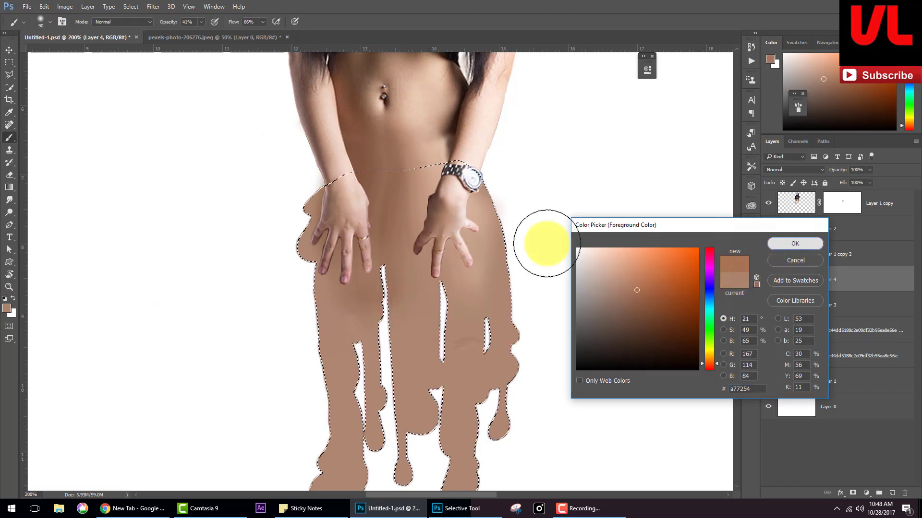
pyautogui.press('Return')
pyautogui.press('b')
pyautogui.moveTo(339, 291); pyautogui.dragTo(334, 356)
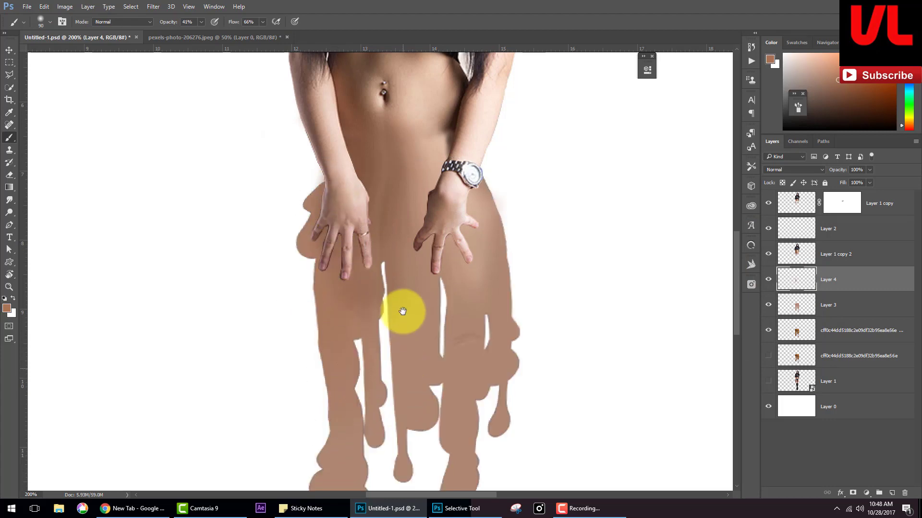
pyautogui.scroll(-3, 402, 309)
pyautogui.moveTo(323, 309)
pyautogui.mouseDown()
pyautogui.moveTo(312, 424)
pyautogui.moveTo(320, 185)
pyautogui.mouseUp()
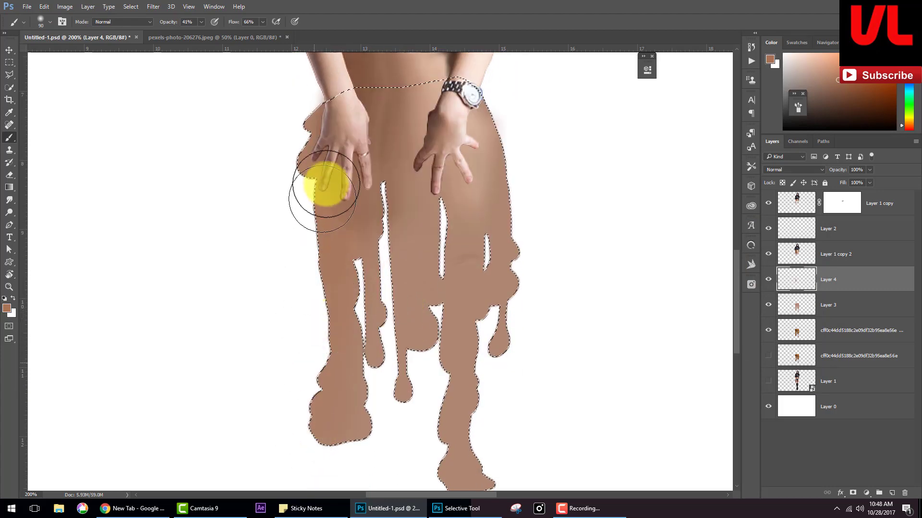
pyautogui.scroll(1, 251, 319)
pyautogui.scroll(2, 144, 331)
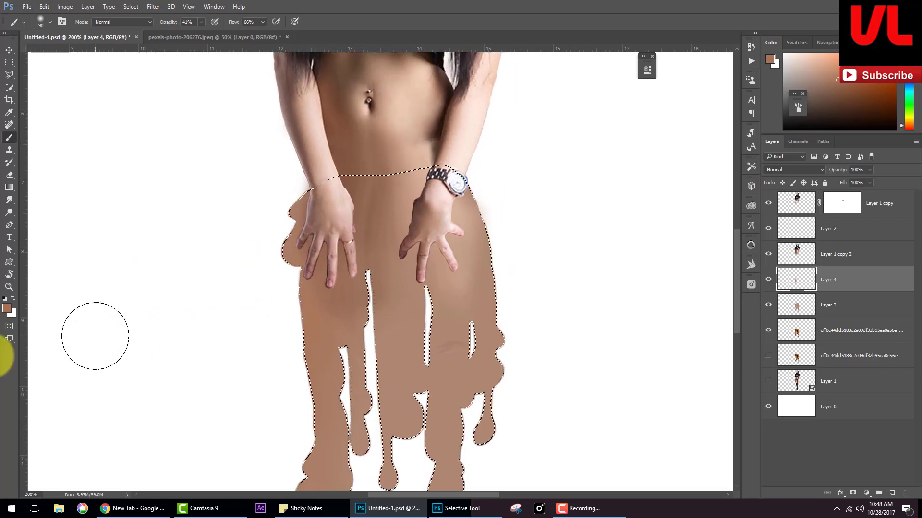
# Paint lighter tan shading along the right leg edge.
pyautogui.click(7, 308)
pyautogui.moveTo(650, 275); pyautogui.dragTo(613, 273)
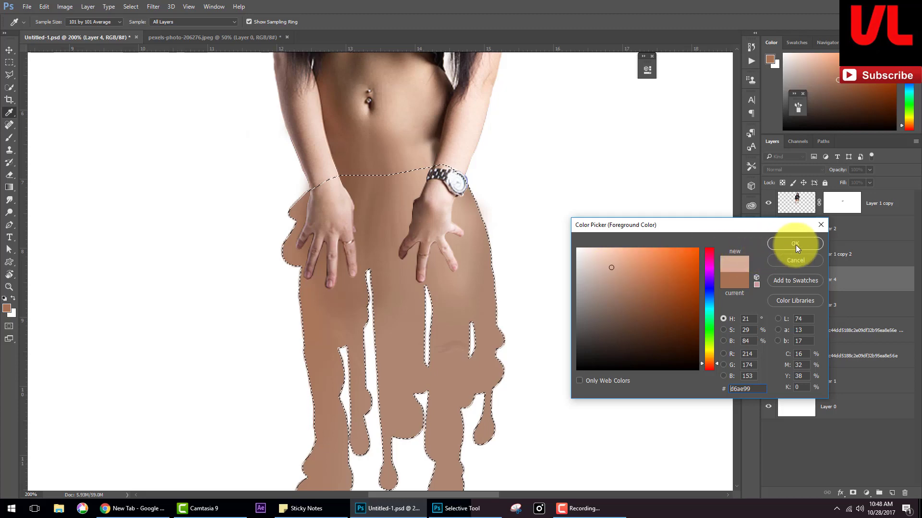
pyautogui.click(795, 243)
pyautogui.moveTo(493, 238)
pyautogui.mouseDown()
pyautogui.moveTo(466, 214)
pyautogui.moveTo(504, 333)
pyautogui.moveTo(480, 411)
pyautogui.moveTo(519, 366)
pyautogui.mouseUp()
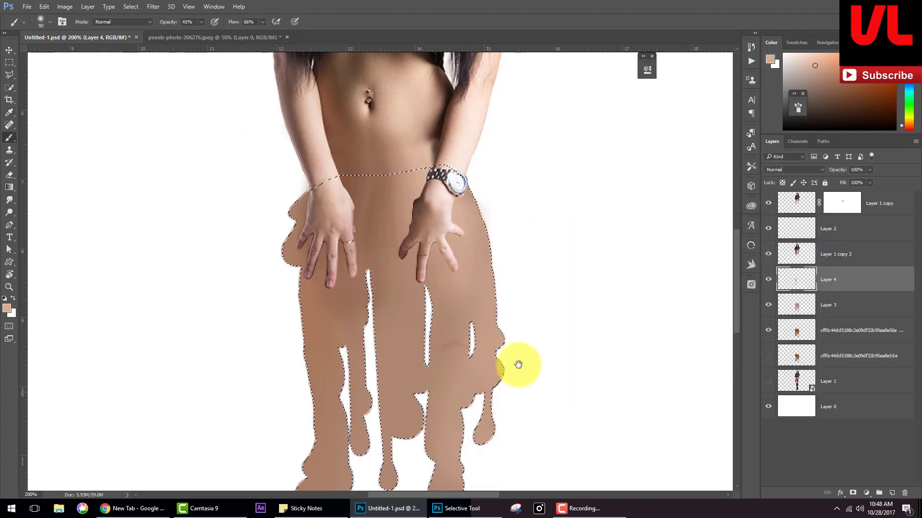
pyautogui.scroll(-3, 519, 366)
pyautogui.moveTo(457, 375)
pyautogui.mouseDown()
pyautogui.moveTo(456, 461)
pyautogui.moveTo(474, 377)
pyautogui.moveTo(473, 478)
pyautogui.moveTo(473, 457)
pyautogui.mouseUp()
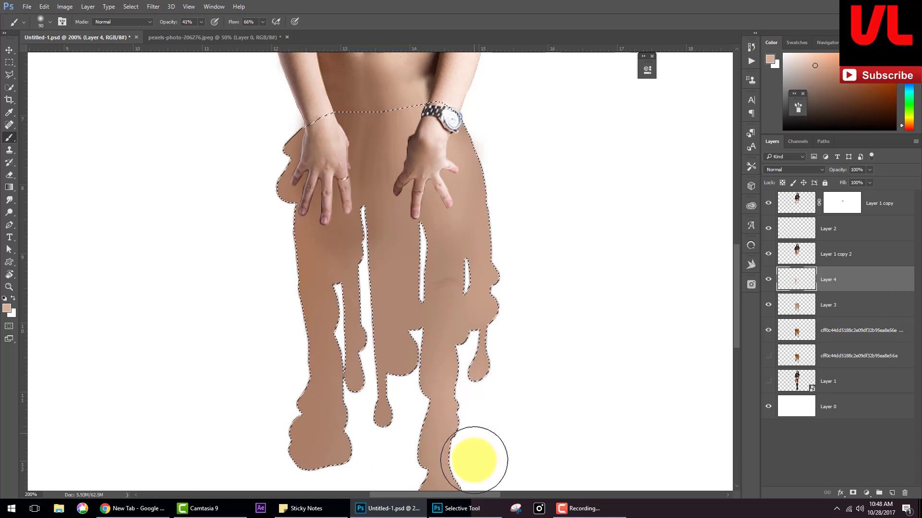
# Toggle Layer 1 copy 2's visibility to compare, then switch back to the Eraser.
pyautogui.click(788, 253)
pyautogui.click(769, 257)
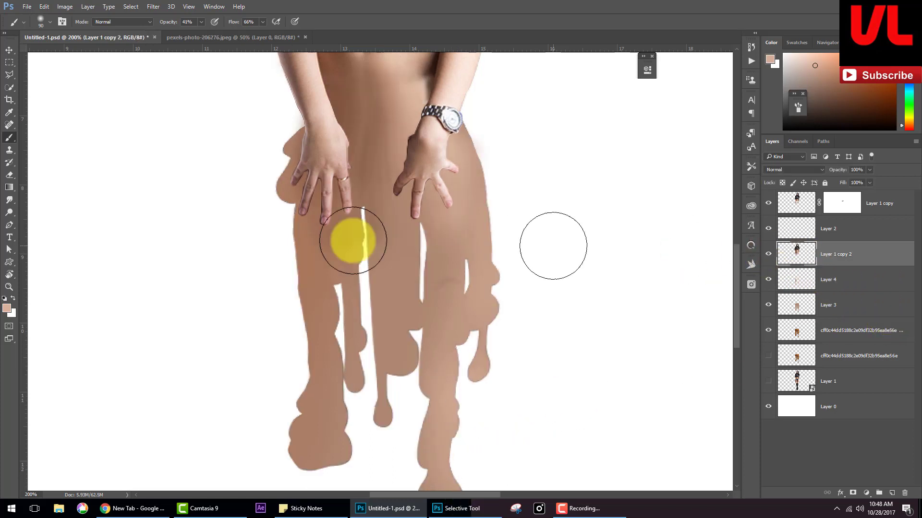
pyautogui.click(9, 175)
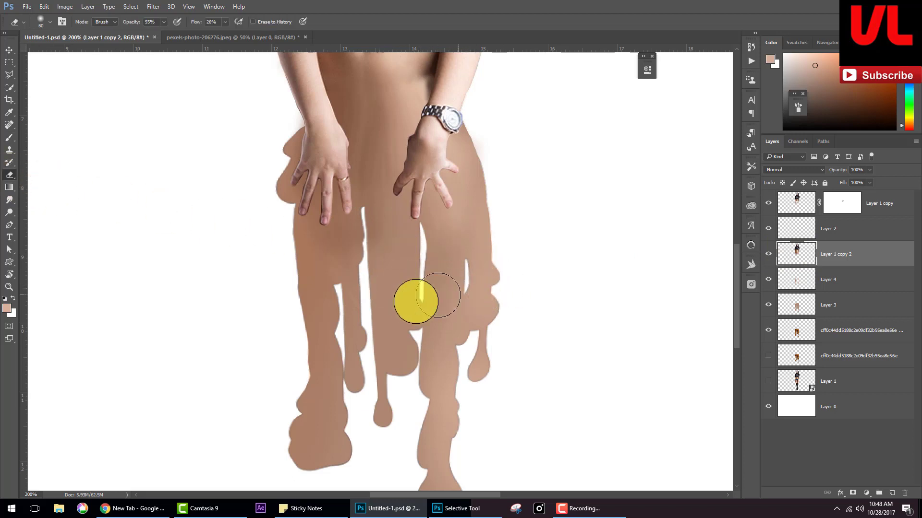
pyautogui.hotkey('ctrl', '-')
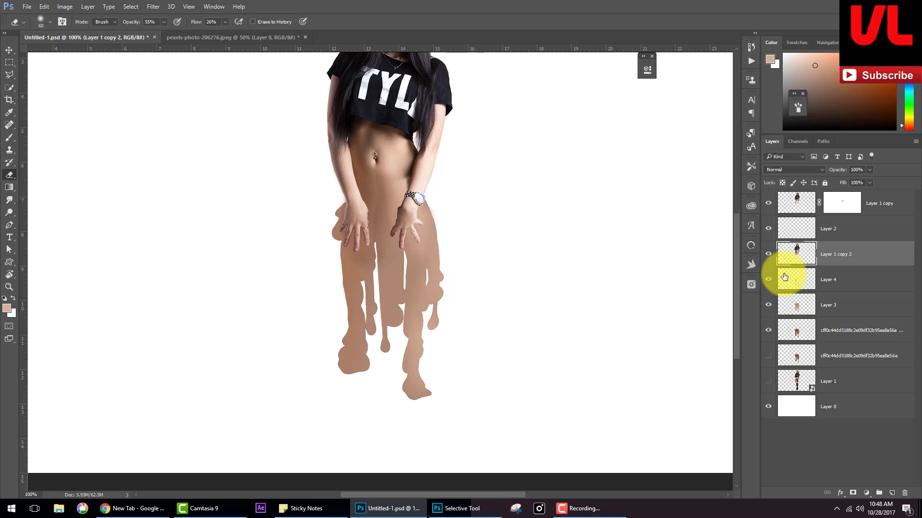
# Hide the flat skin layer and tint the drip copy with a colorized Hue/Saturation, Lightness +13.
pyautogui.click(769, 305)
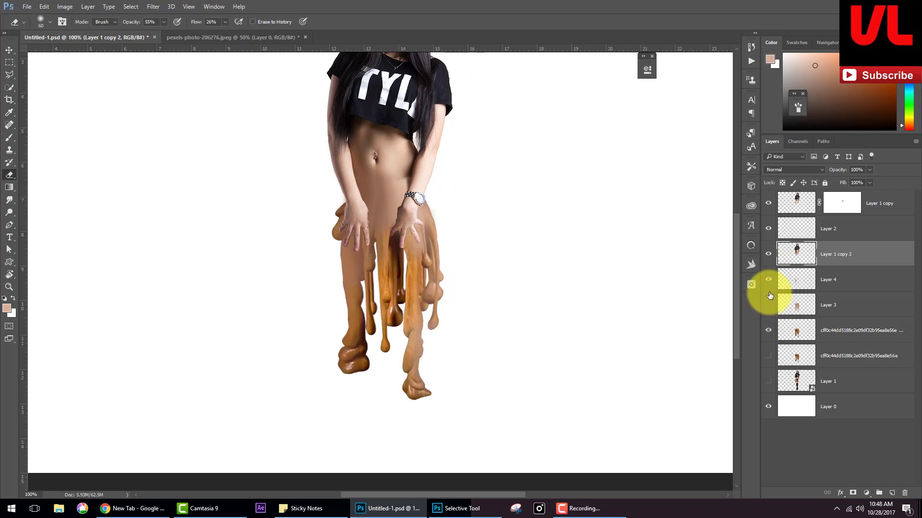
pyautogui.click(802, 337)
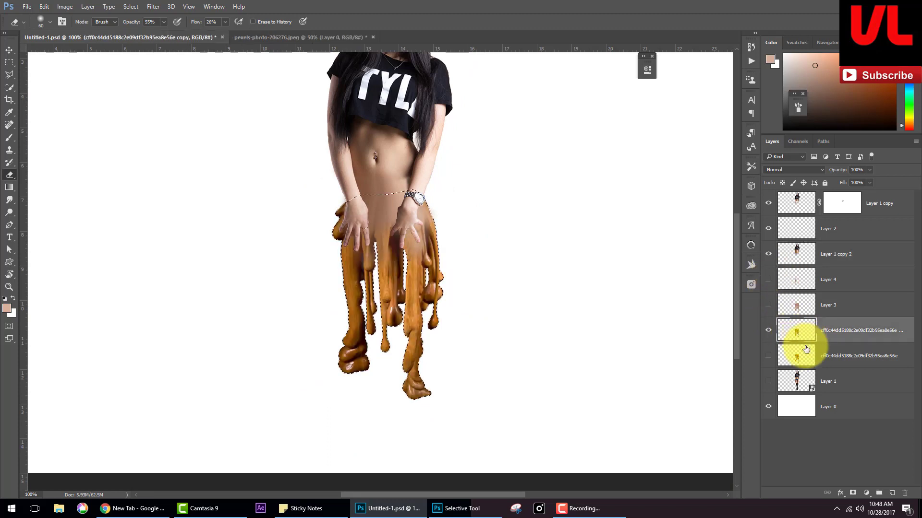
pyautogui.click(866, 493)
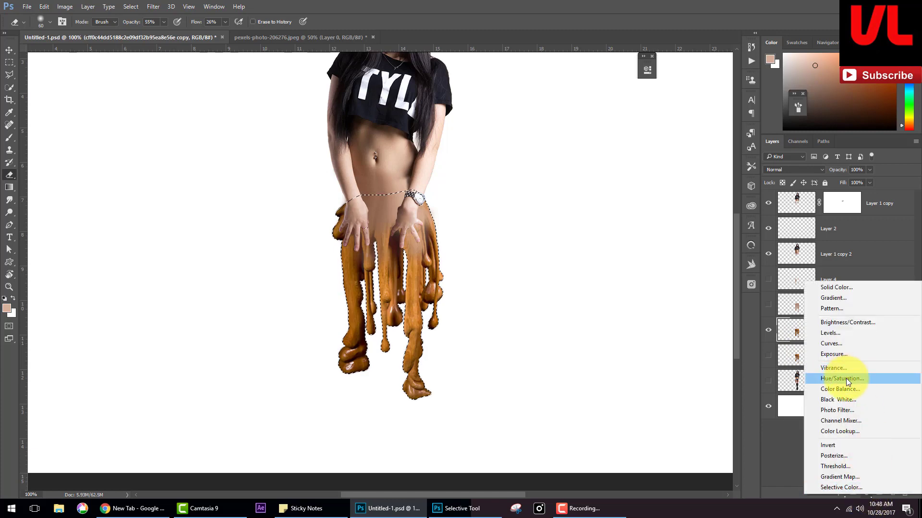
pyautogui.click(846, 378)
pyautogui.click(581, 180)
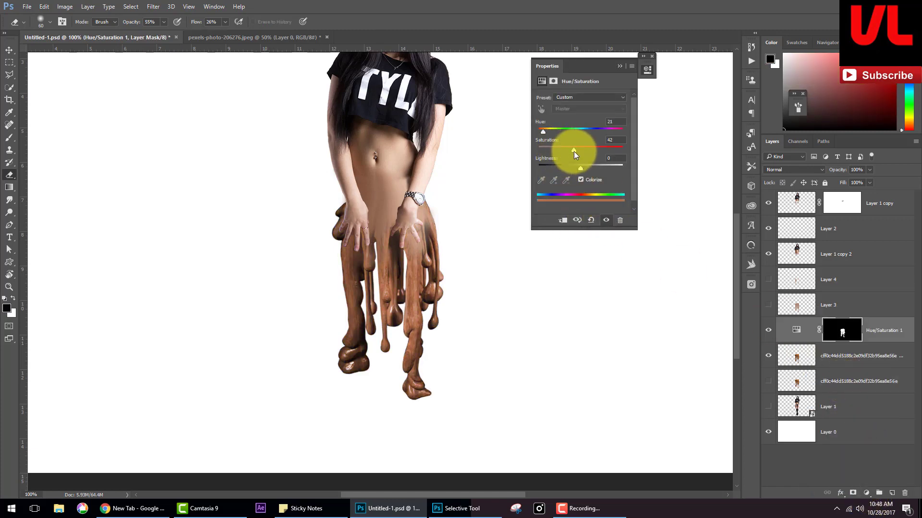
pyautogui.moveTo(580, 161); pyautogui.dragTo(586, 169)
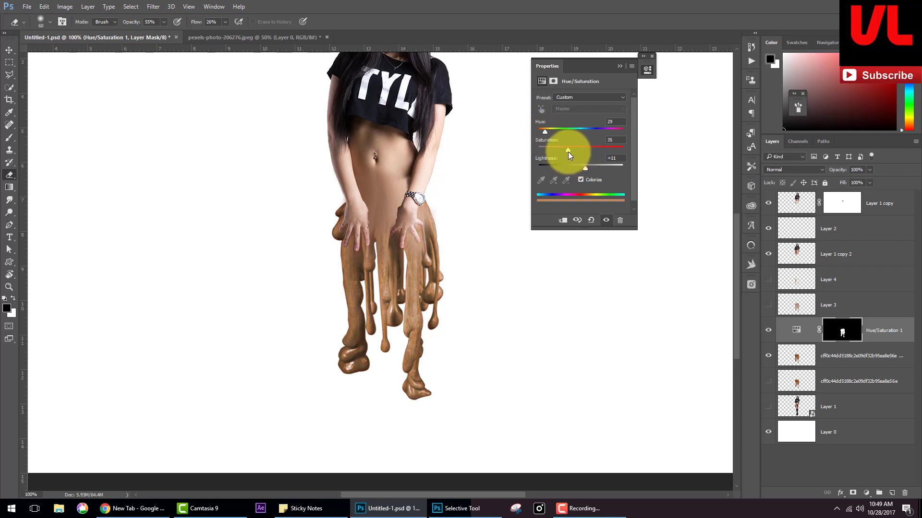
pyautogui.moveTo(568, 152); pyautogui.dragTo(568, 152)
pyautogui.click(619, 68)
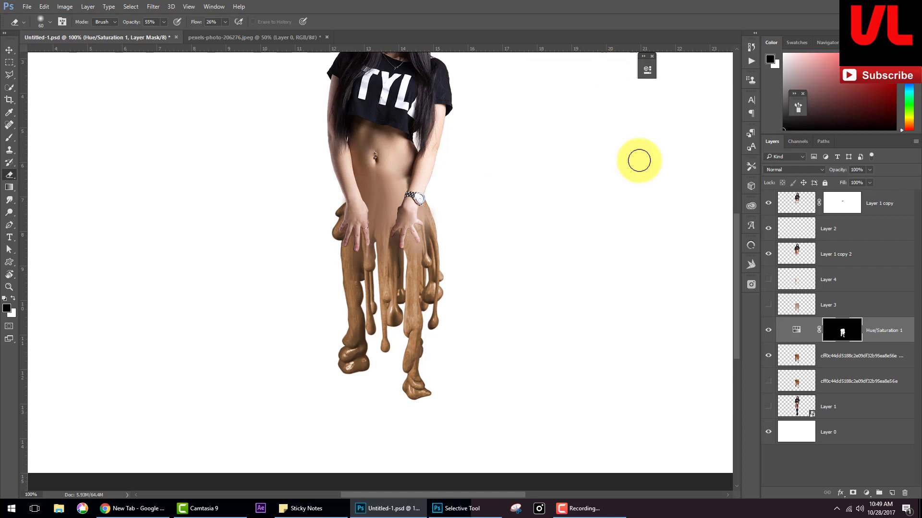
pyautogui.click(768, 304)
pyautogui.click(808, 306)
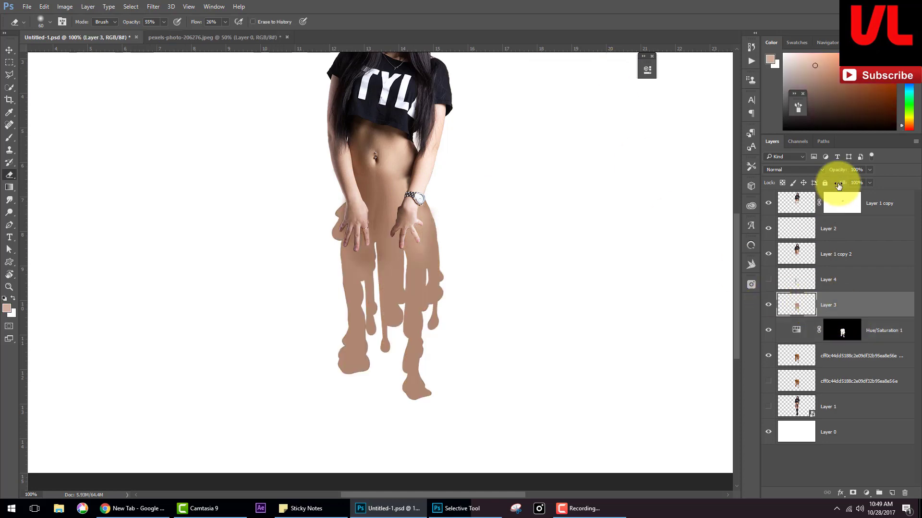
pyautogui.moveTo(831, 175); pyautogui.dragTo(821, 175)
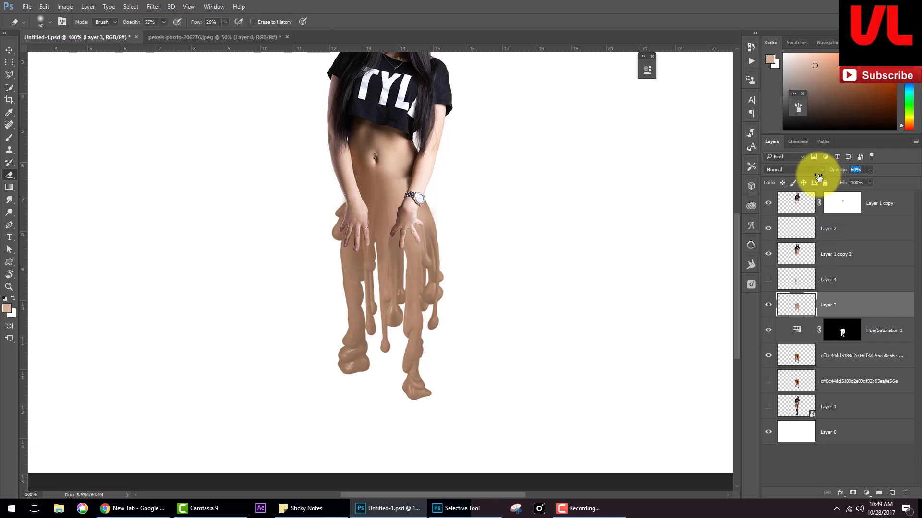
pyautogui.moveTo(814, 180); pyautogui.dragTo(823, 181)
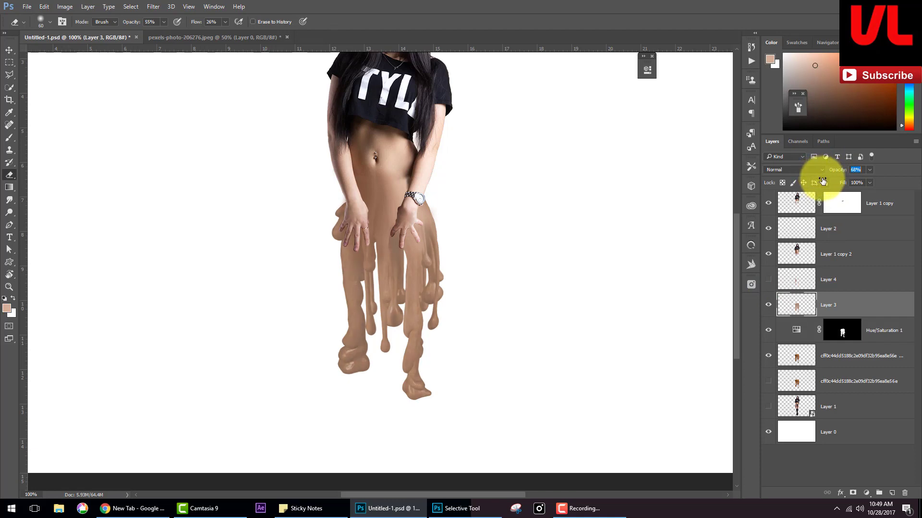
pyautogui.click(801, 300)
pyautogui.doubleClick(799, 306)
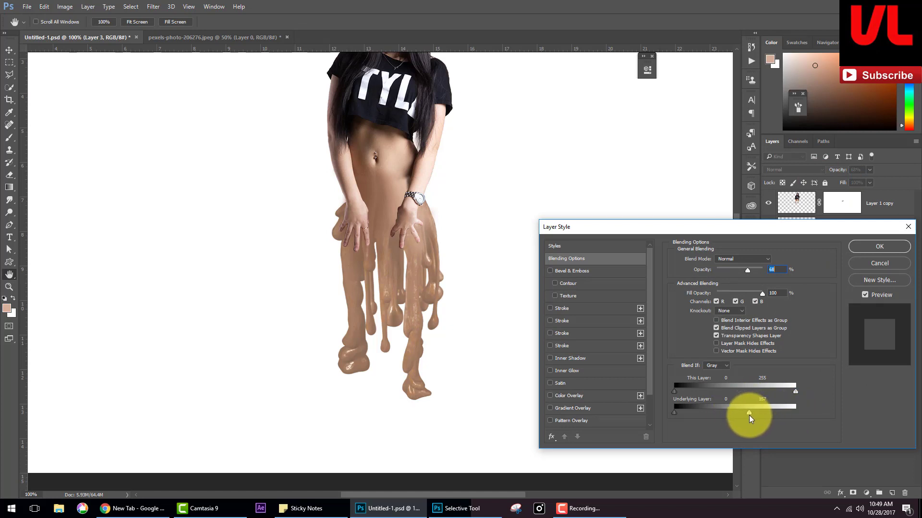
pyautogui.moveTo(749, 416); pyautogui.dragTo(749, 416)
pyautogui.click(880, 247)
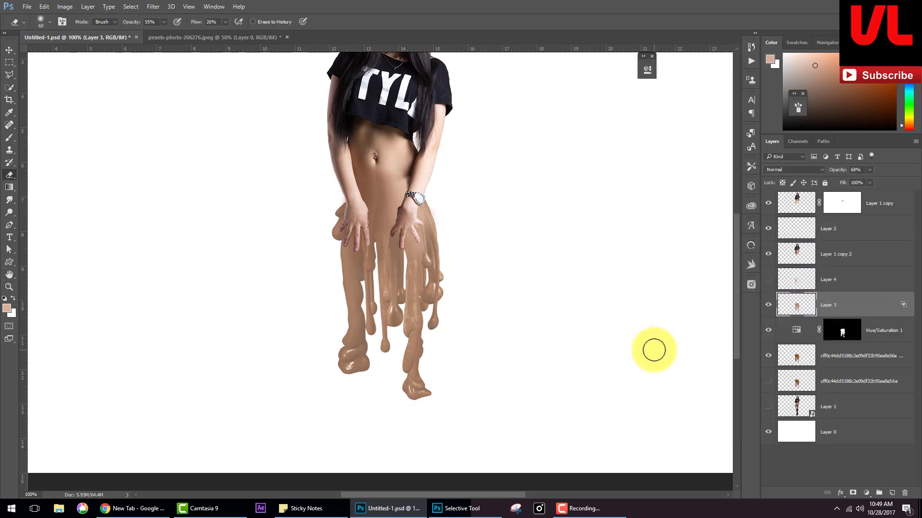
pyautogui.hotkey('ctrl', '+')
pyautogui.hotkey('ctrl', '-')
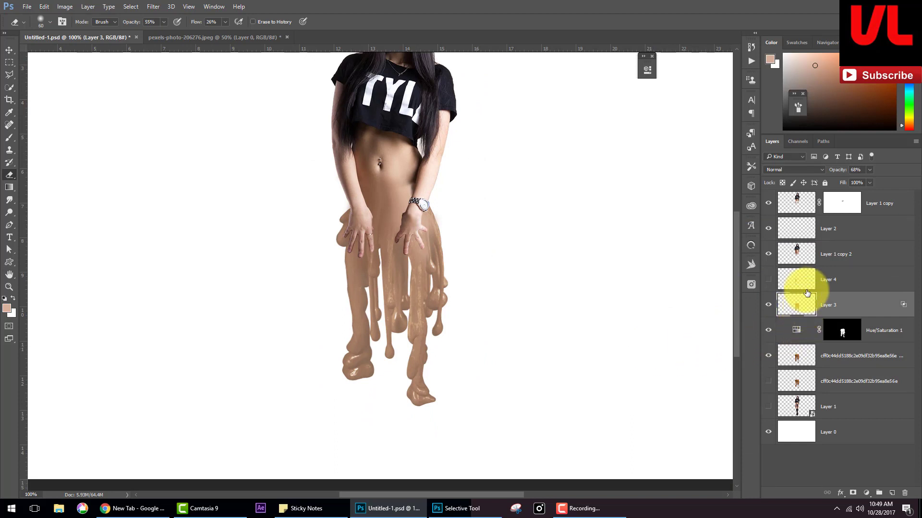
# Add a Levels adjustment masked to the drips, darkening the midtones to 0.71.
pyautogui.keyDown('ctrl'); pyautogui.click(804, 313); pyautogui.keyUp('ctrl')
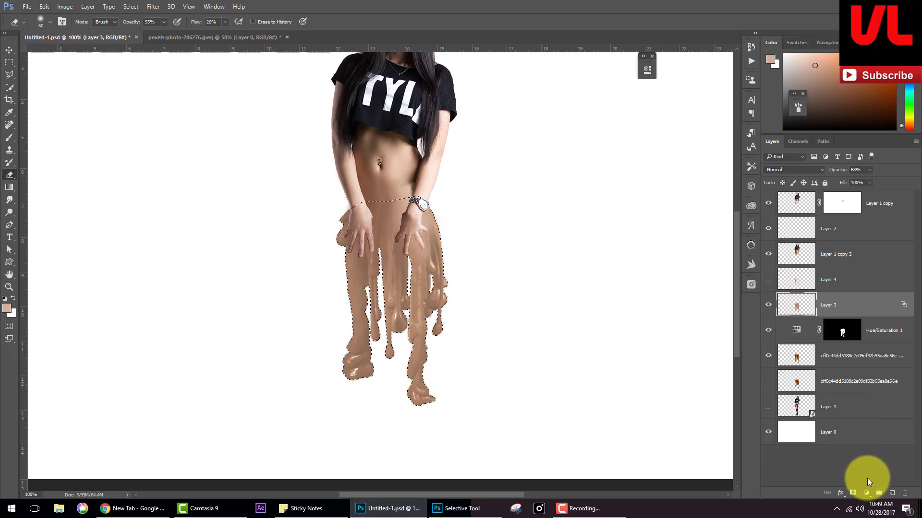
pyautogui.click(866, 498)
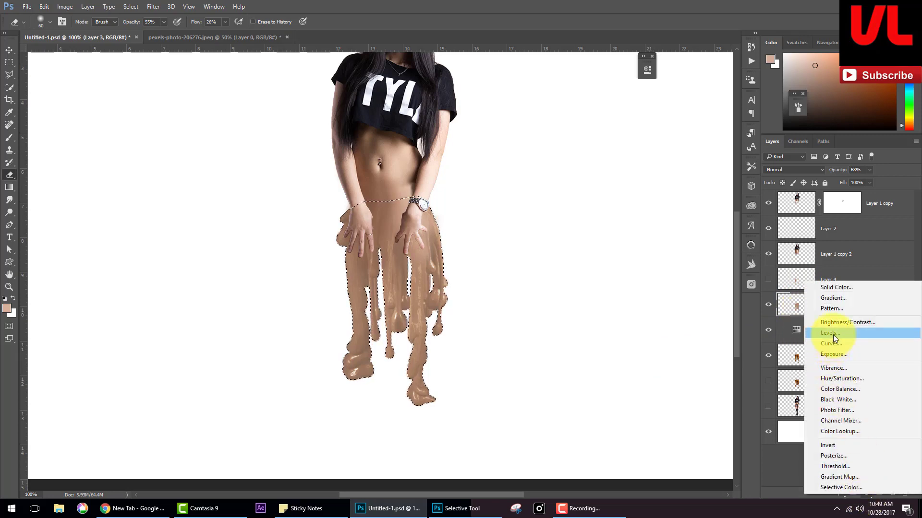
pyautogui.click(833, 336)
pyautogui.moveTo(589, 166)
pyautogui.mouseDown()
pyautogui.moveTo(612, 165)
pyautogui.moveTo(584, 166)
pyautogui.mouseUp()
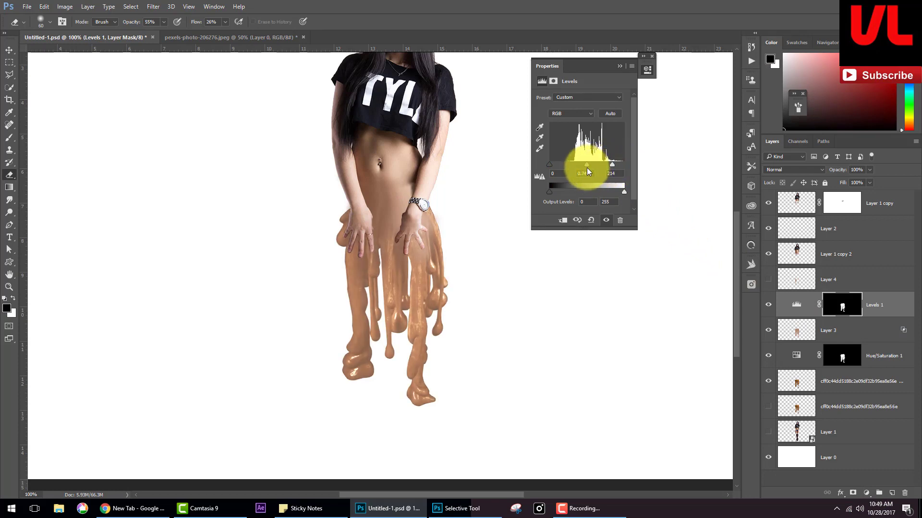
pyautogui.click(619, 65)
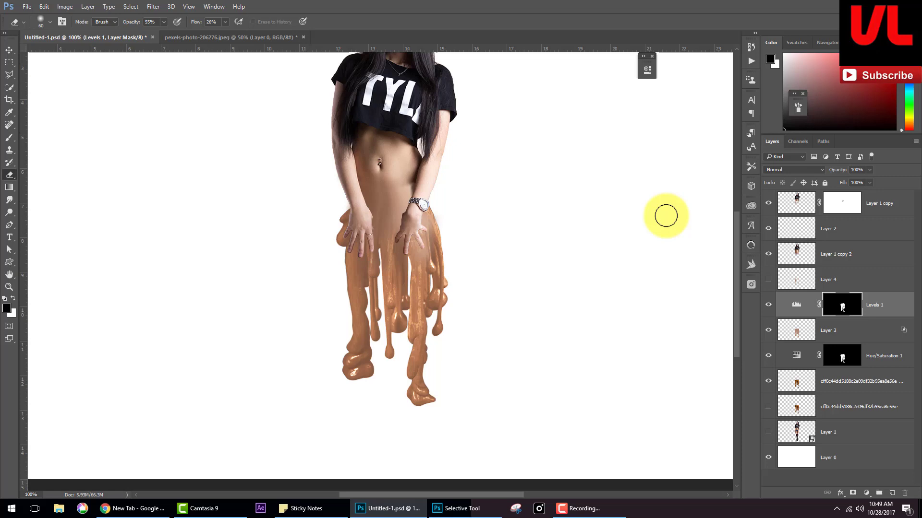
# Lower Hue/Saturation 1's saturation slightly, to about 16.
pyautogui.doubleClick(800, 357)
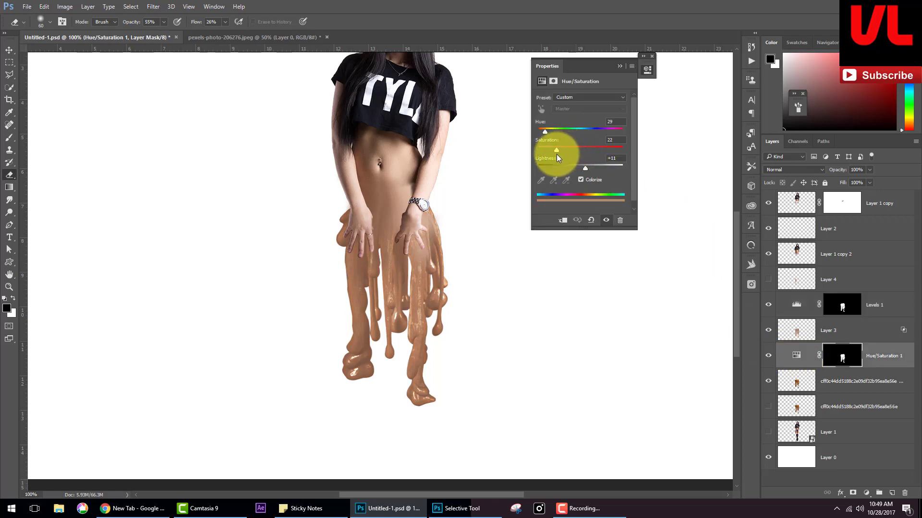
pyautogui.moveTo(557, 154); pyautogui.dragTo(559, 155)
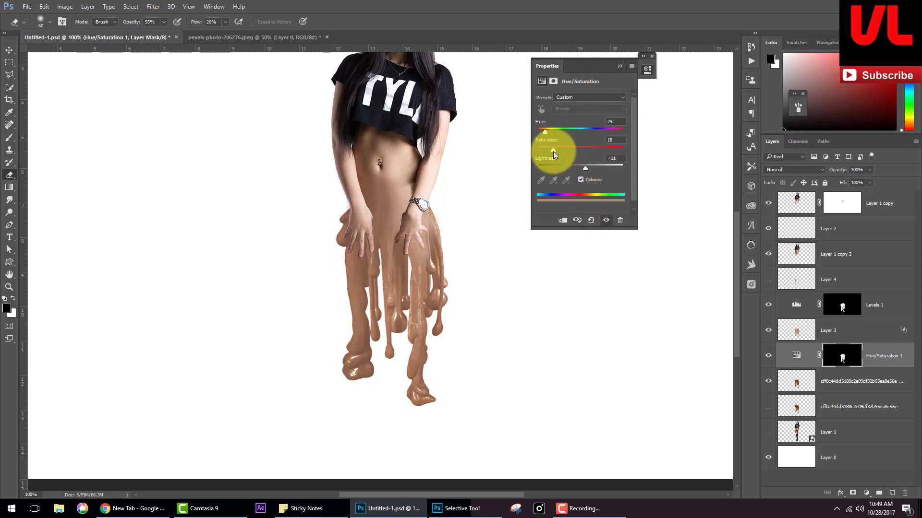
pyautogui.click(619, 66)
pyautogui.hotkey('ctrl', '-')
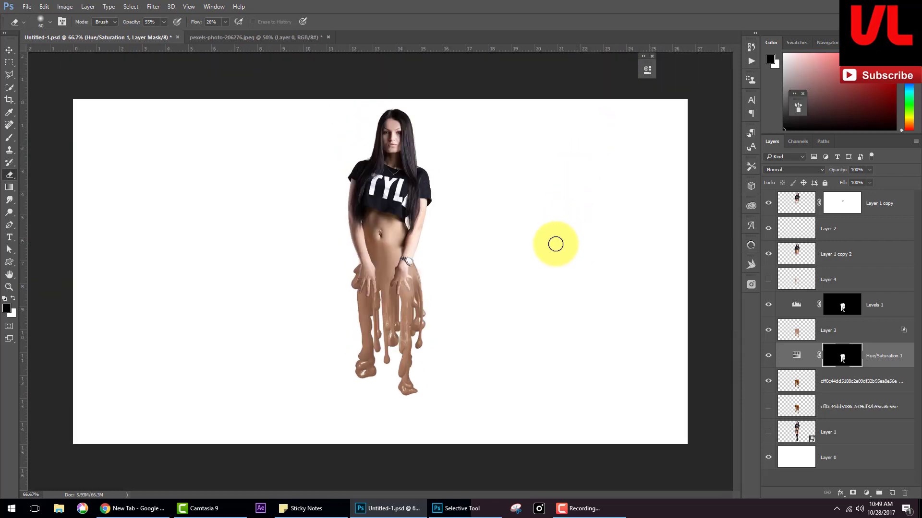
# Load Layer 1 copy 2's figure outline as a selection and make Layer 2 active.
pyautogui.hotkey('ctrl', '+')
pyautogui.hotkey('ctrl', '+')
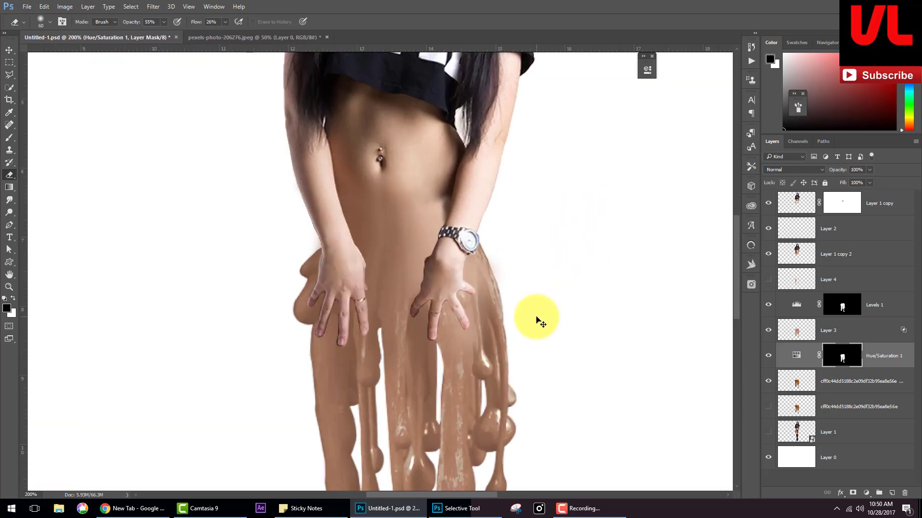
pyautogui.hotkey('ctrl', '-')
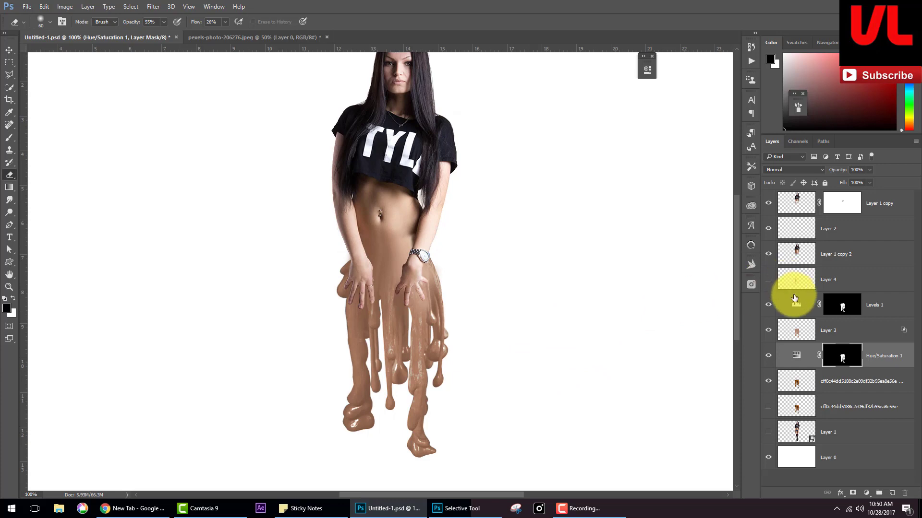
pyautogui.moveTo(795, 298); pyautogui.dragTo(796, 270)
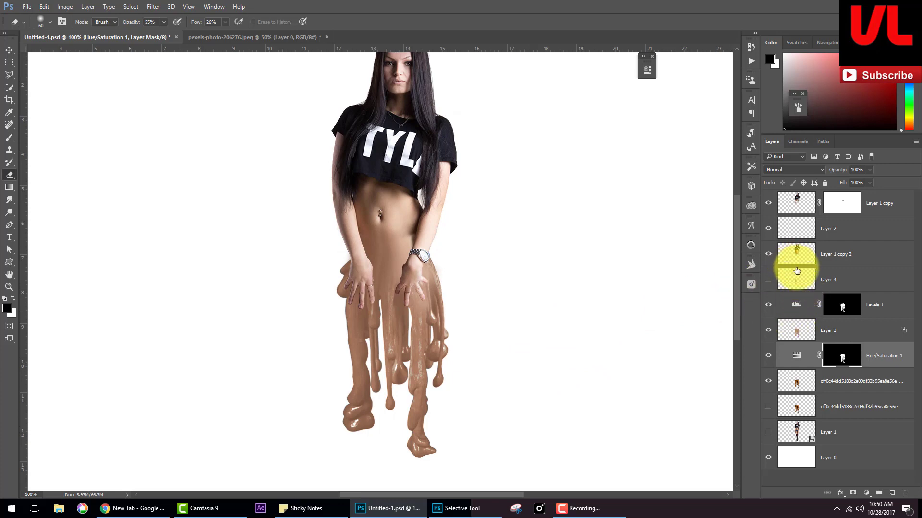
pyautogui.click(800, 281)
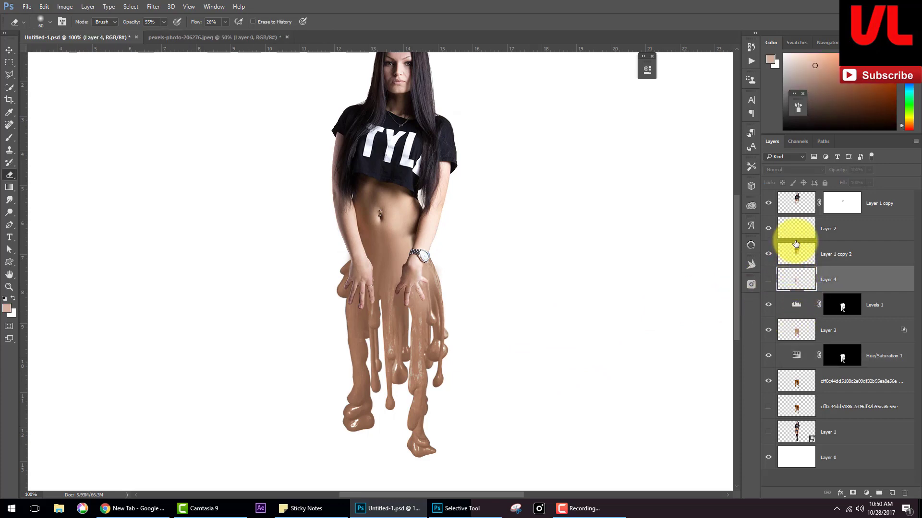
pyautogui.click(768, 203)
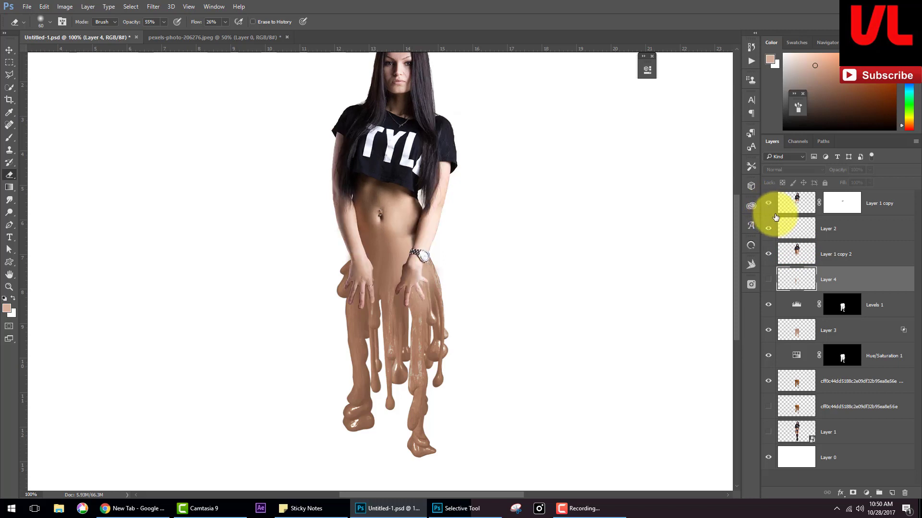
pyautogui.keyDown('ctrl'); pyautogui.click(786, 246); pyautogui.keyUp('ctrl')
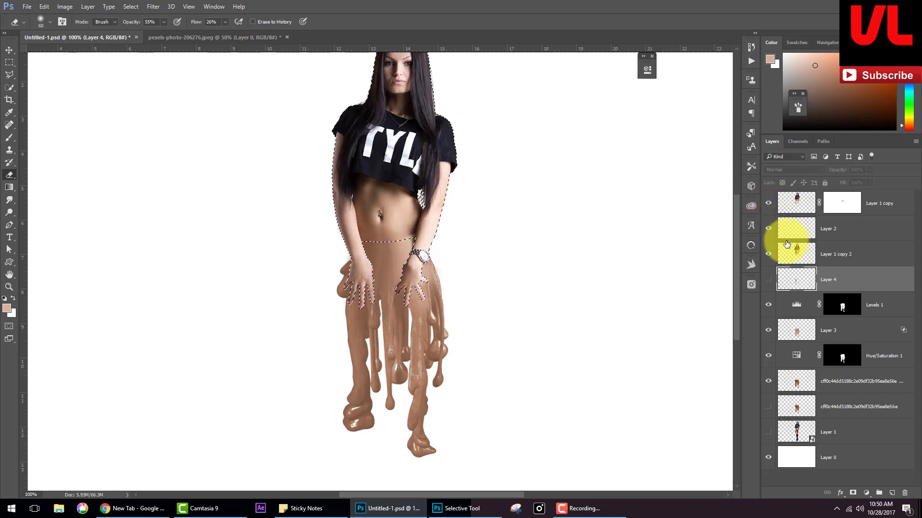
pyautogui.click(793, 231)
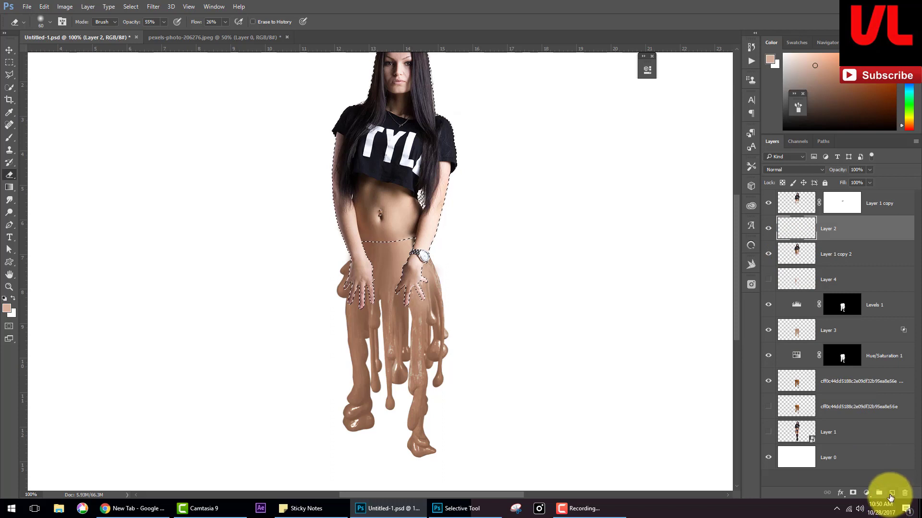
# Add Layer 5 in Overlay mode, with default colours and a small brush.
pyautogui.click(890, 494)
pyautogui.press('d')
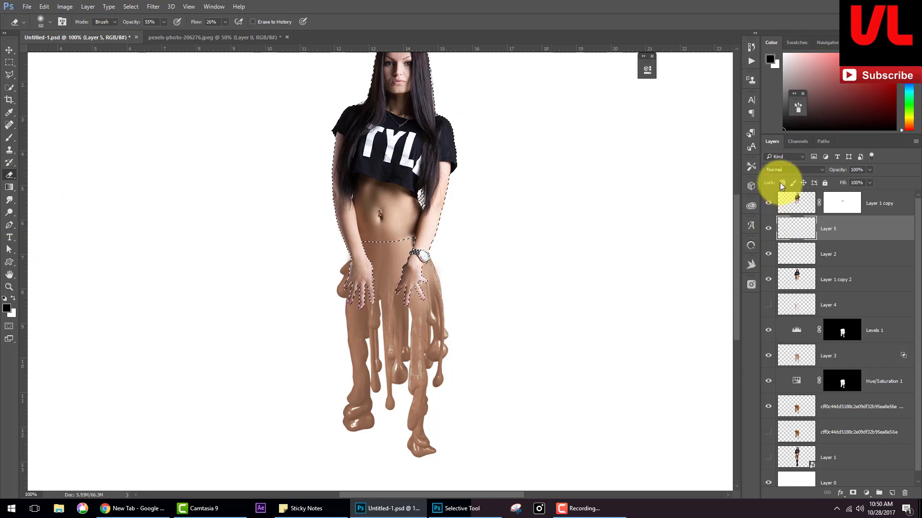
pyautogui.click(791, 170)
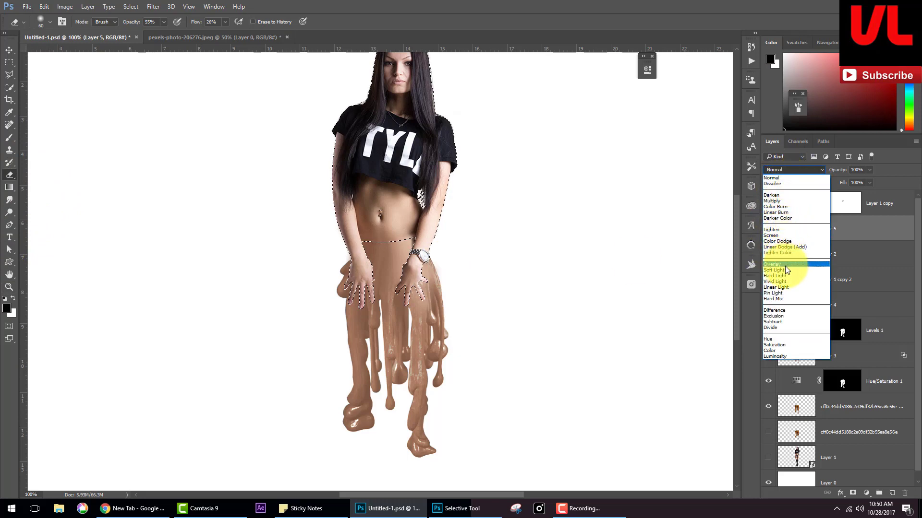
pyautogui.click(772, 264)
pyautogui.hotkey('ctrl', '+')
pyautogui.hotkey('ctrl', '+')
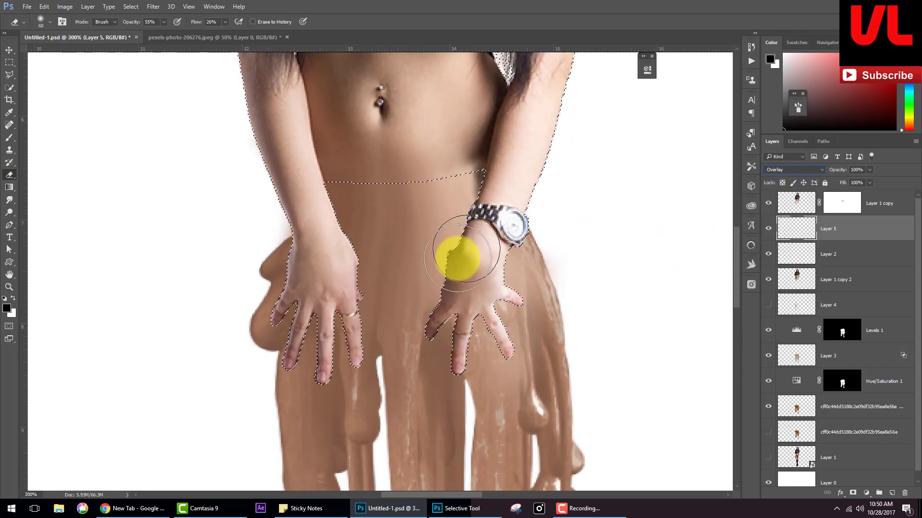
pyautogui.click(9, 138)
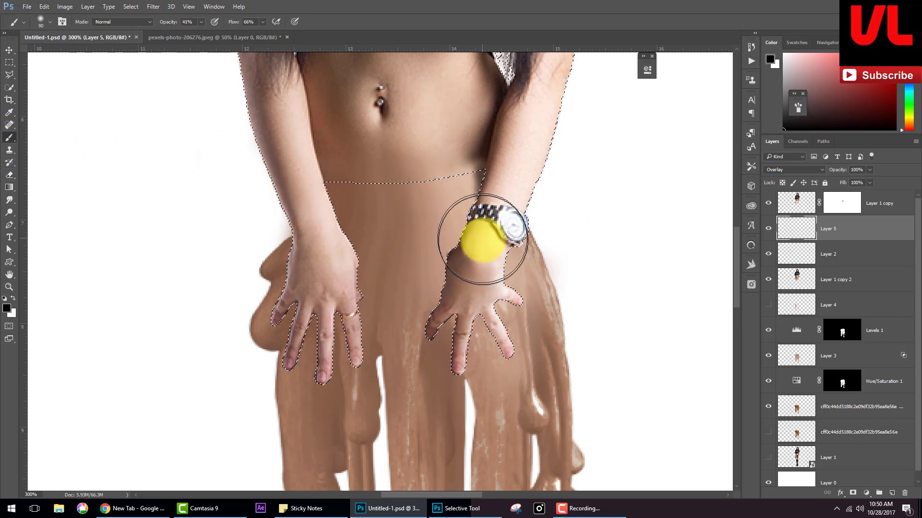
pyautogui.press('[')
pyautogui.press('[')
pyautogui.press('[')
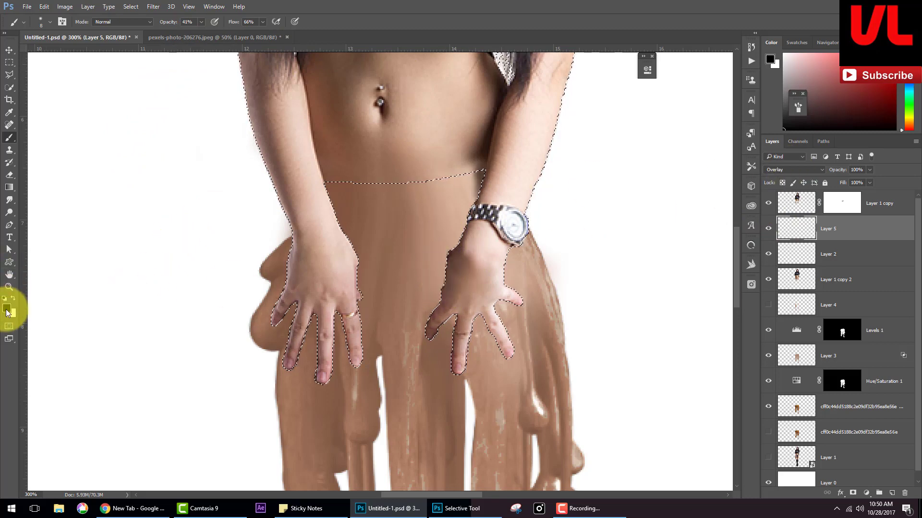
# Set black as foreground and try Color Dodge and Multiply before returning Layer 5 to Overlay.
pyautogui.click(6, 309)
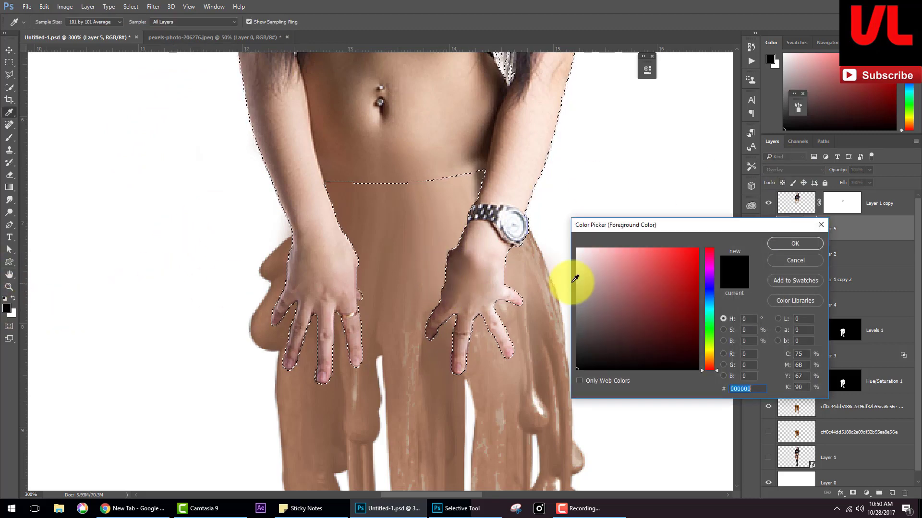
pyautogui.click(800, 244)
pyautogui.click(793, 169)
pyautogui.click(778, 241)
pyautogui.press('b')
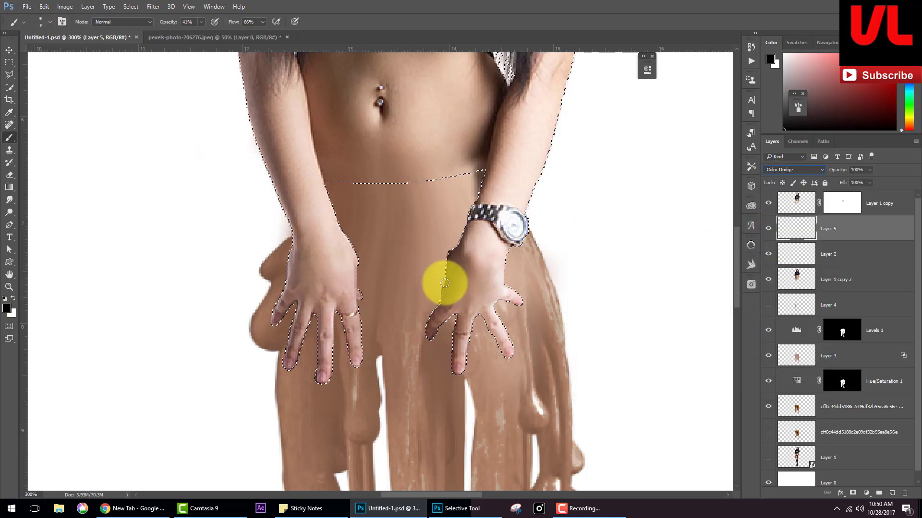
pyautogui.click(787, 171)
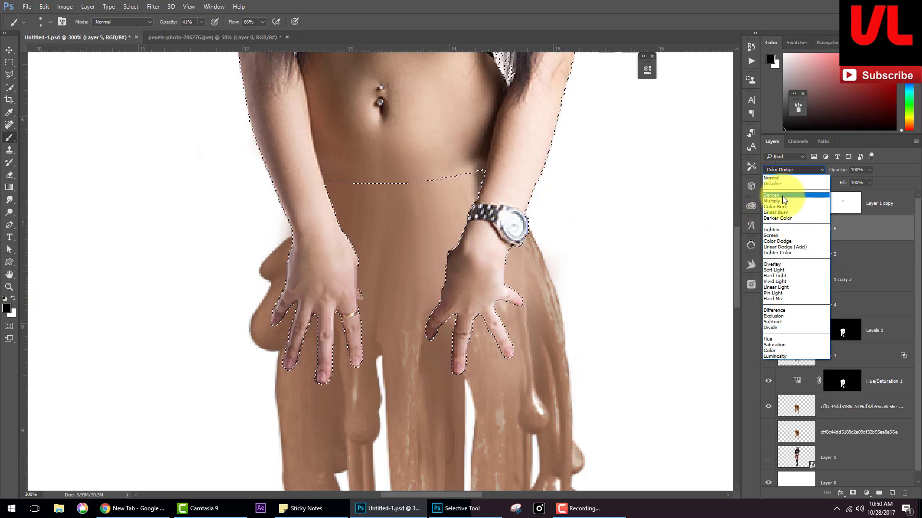
pyautogui.click(780, 203)
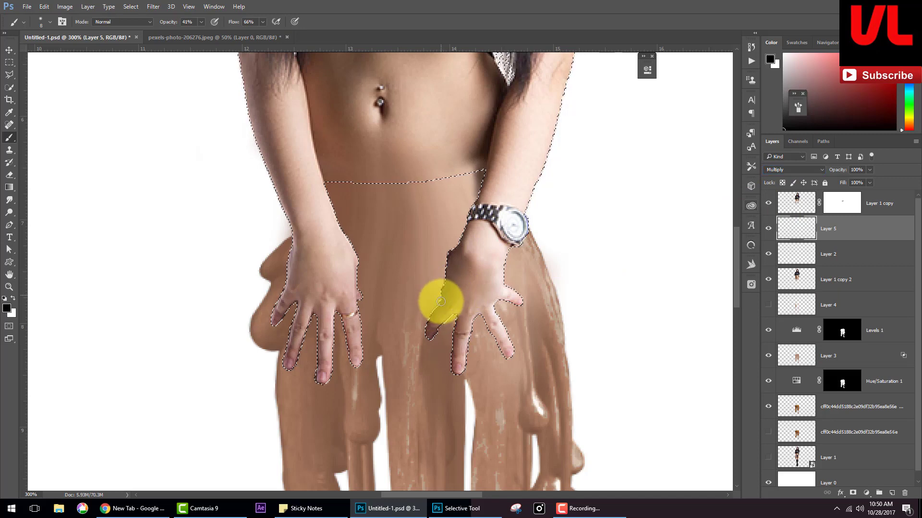
pyautogui.click(799, 169)
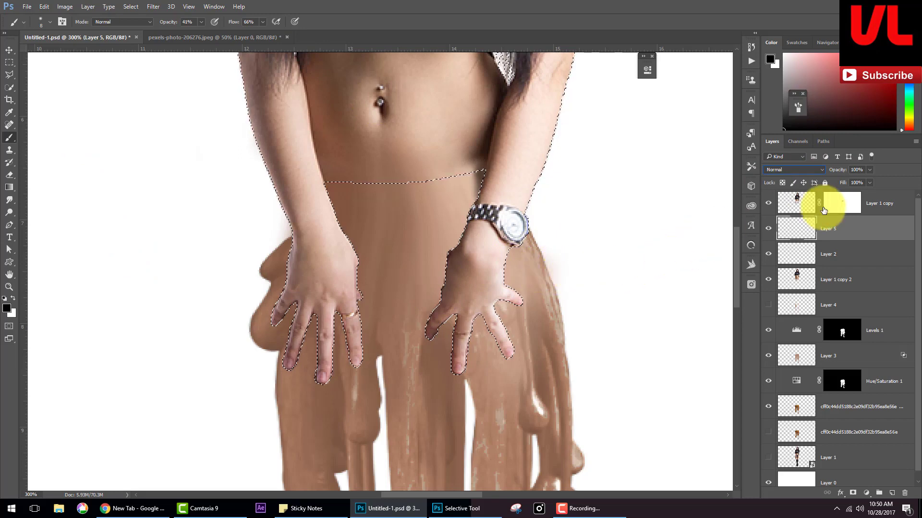
pyautogui.click(789, 171)
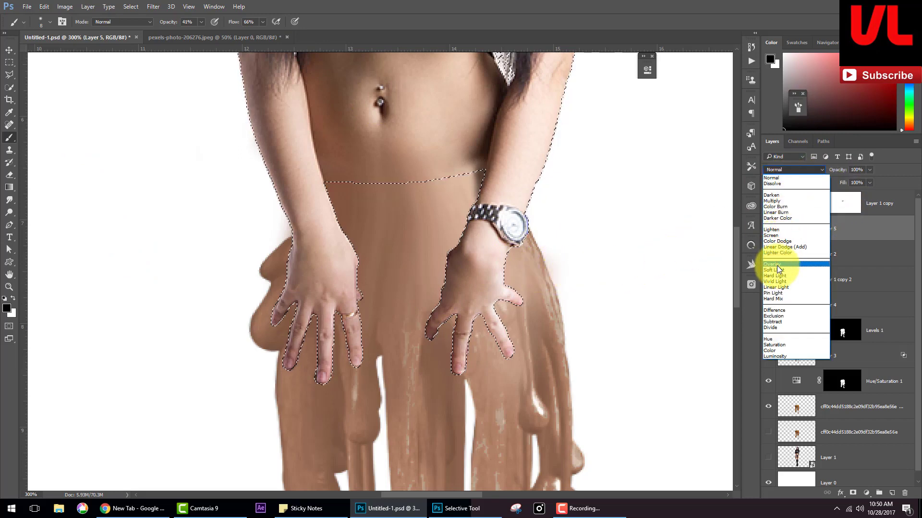
pyautogui.click(772, 263)
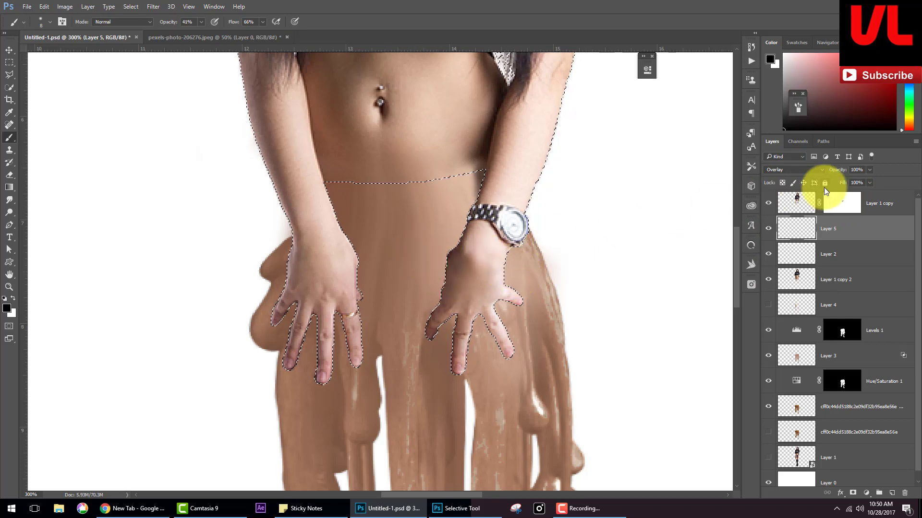
# Clear the selection and brush faint strokes near the watch at 25% opacity, ~40% flow.
pyautogui.hotkey('ctrl', '-')
pyautogui.hotkey('ctrl', '-')
pyautogui.hotkey('ctrl', '-')
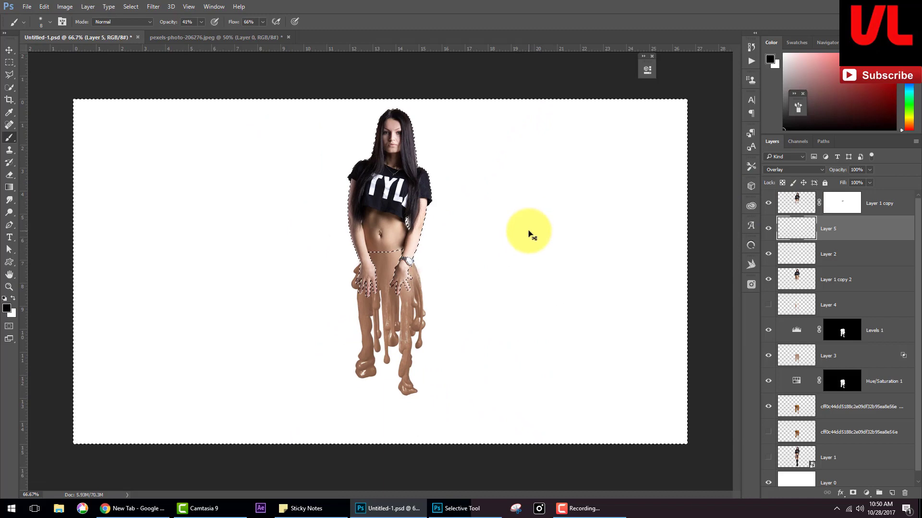
pyautogui.hotkey('ctrl', 'd')
pyautogui.hotkey('ctrl', '+')
pyautogui.hotkey('ctrl', '+')
pyautogui.hotkey('ctrl', '+')
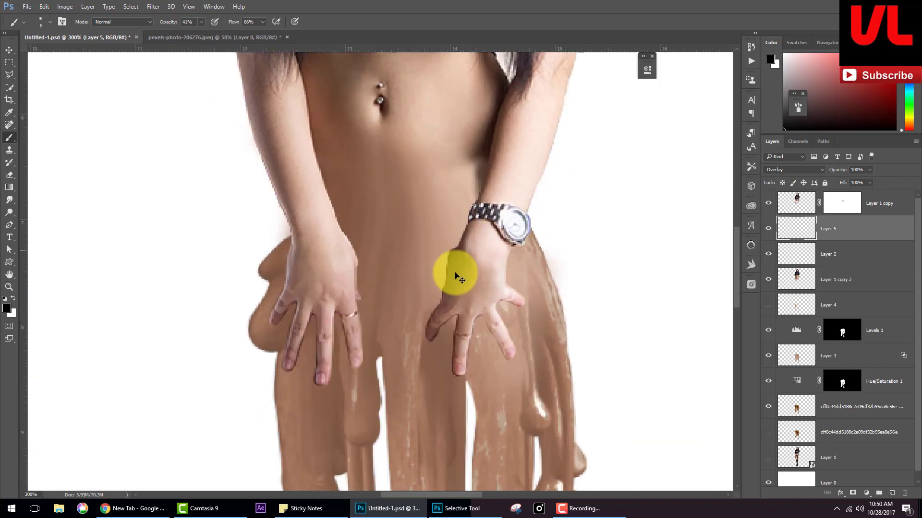
pyautogui.hotkey('ctrl', '+')
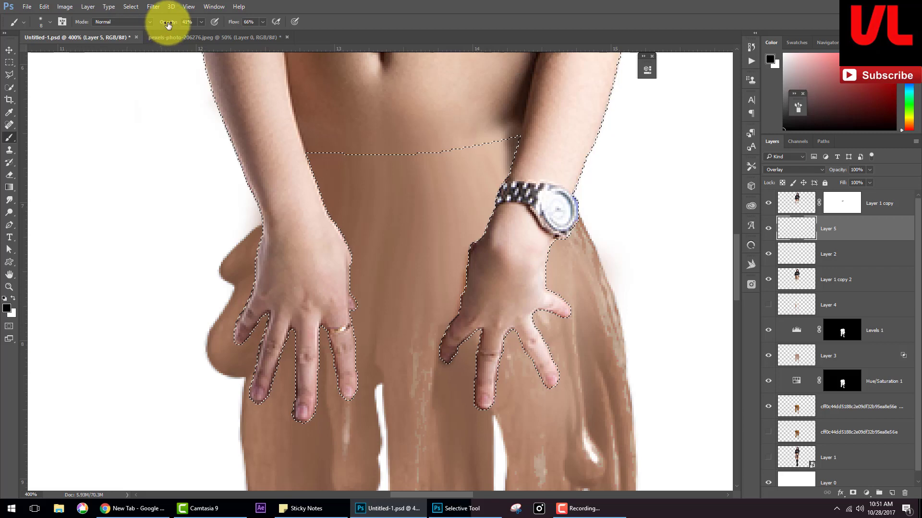
pyautogui.moveTo(168, 25); pyautogui.dragTo(160, 24)
pyautogui.moveTo(231, 22); pyautogui.dragTo(216, 26)
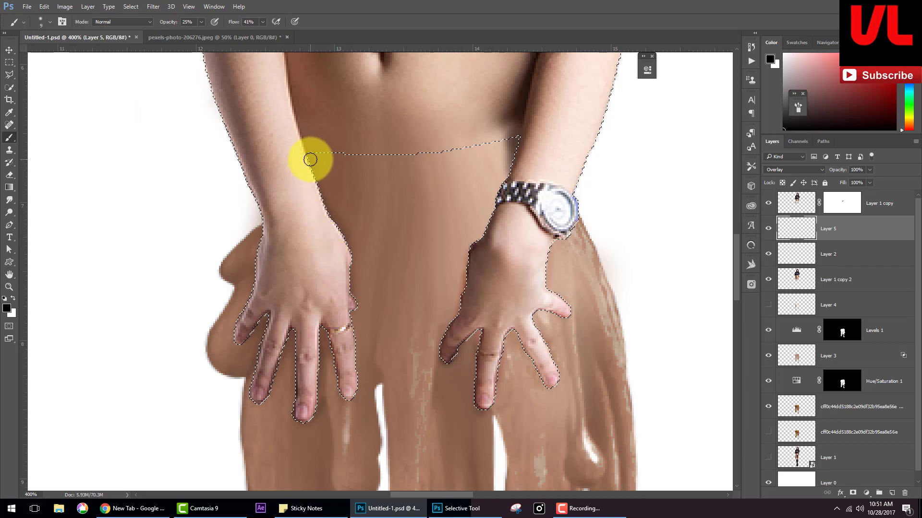
pyautogui.moveTo(545, 195); pyautogui.dragTo(510, 177)
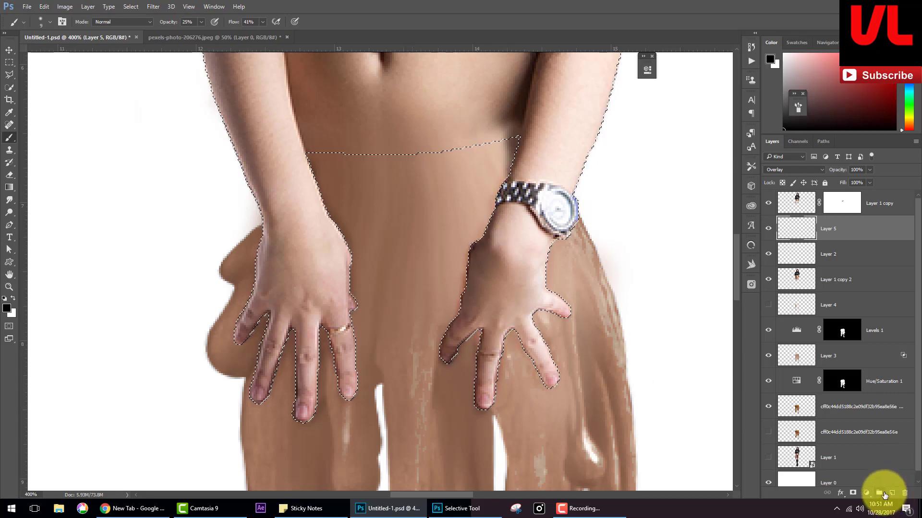
# Add Layer 6 and paint soft shading at the wrist and over the right-hand fingers.
pyautogui.click(889, 493)
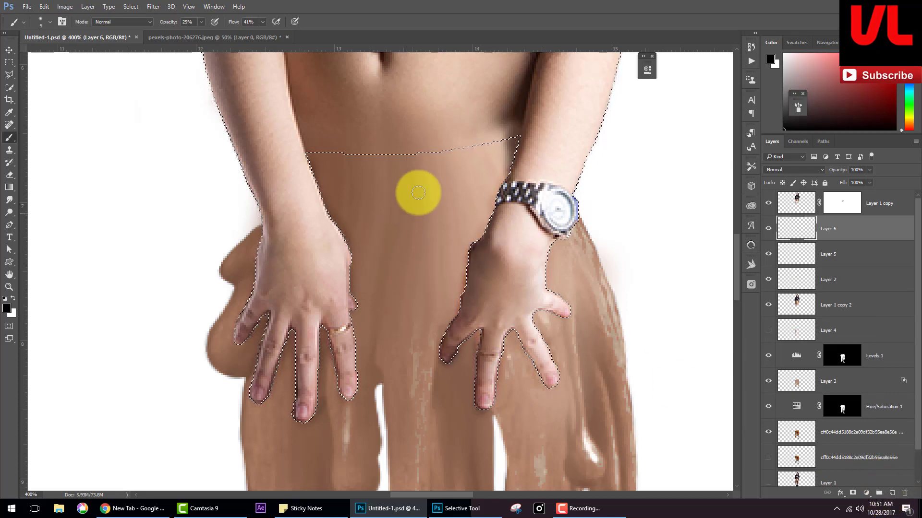
pyautogui.press(']')
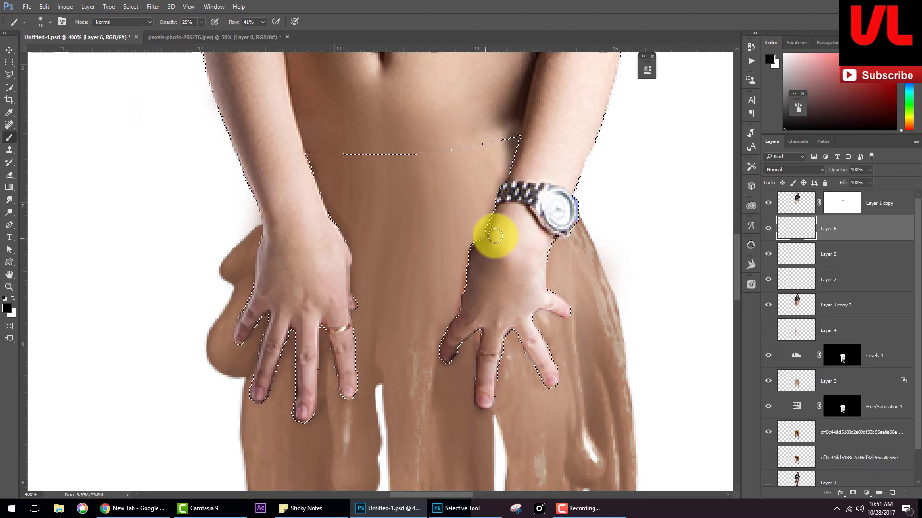
pyautogui.moveTo(495, 236); pyautogui.dragTo(505, 211)
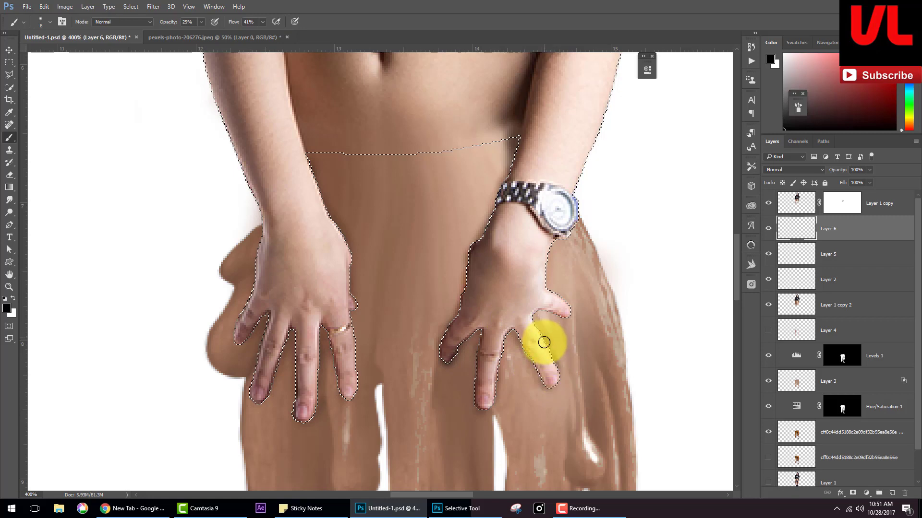
pyautogui.moveTo(544, 342)
pyautogui.mouseDown()
pyautogui.moveTo(528, 318)
pyautogui.moveTo(553, 312)
pyautogui.mouseUp()
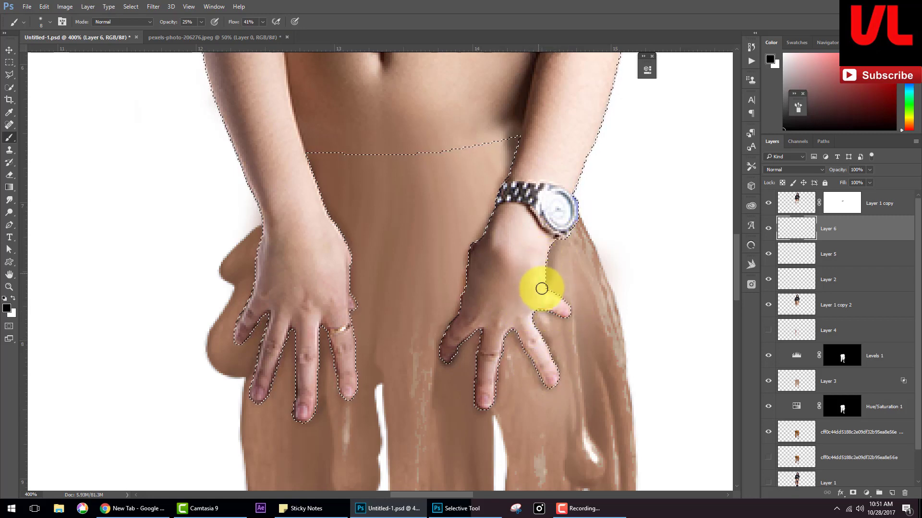
# Lower the brush opacity and flow to 19%, then clear the hands-and-waist selection.
pyautogui.moveTo(181, 22); pyautogui.dragTo(165, 26)
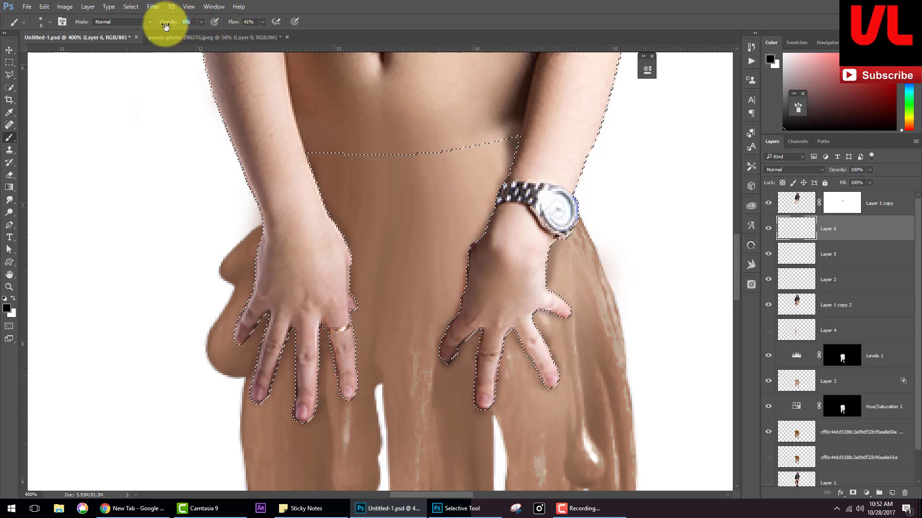
pyautogui.moveTo(240, 21); pyautogui.dragTo(227, 22)
pyautogui.moveTo(166, 24); pyautogui.dragTo(173, 25)
pyautogui.press(']')
pyautogui.press(']')
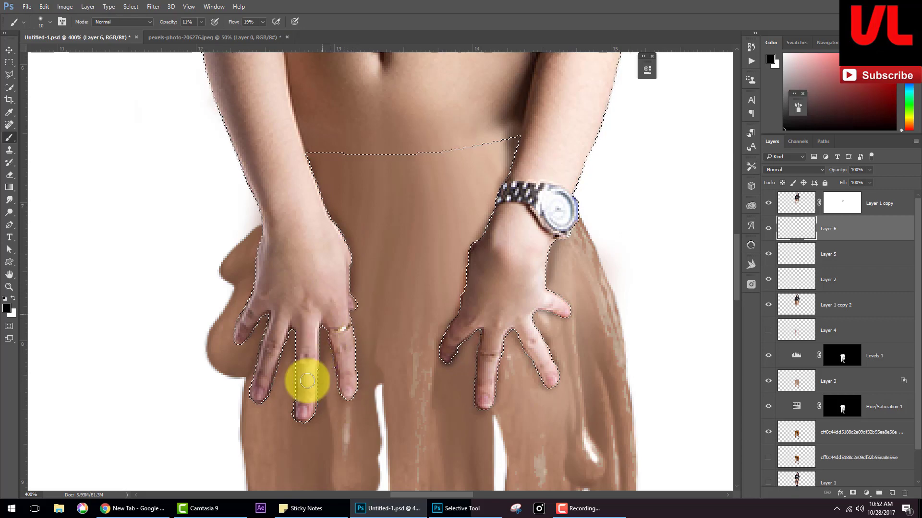
pyautogui.hotkey('ctrl', 'd')
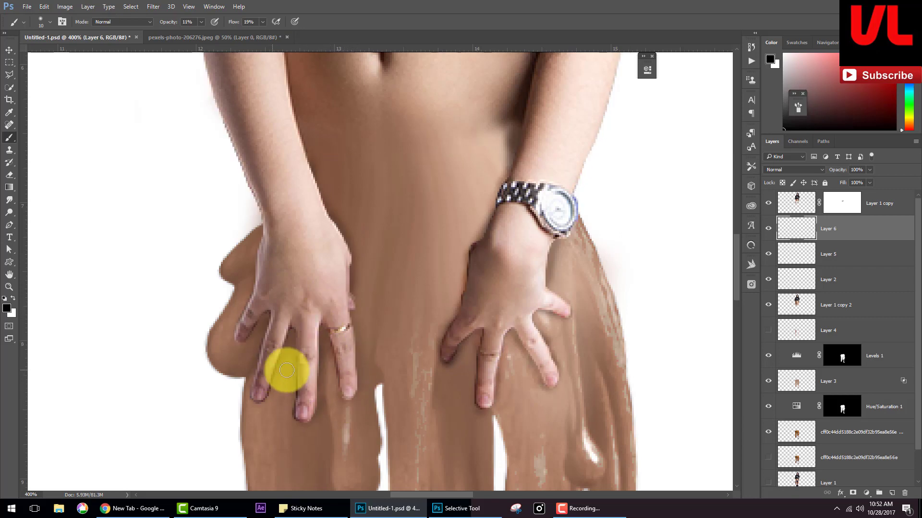
pyautogui.hotkey('ctrl', '-')
pyautogui.hotkey('ctrl', '-')
pyautogui.hotkey('ctrl', '-')
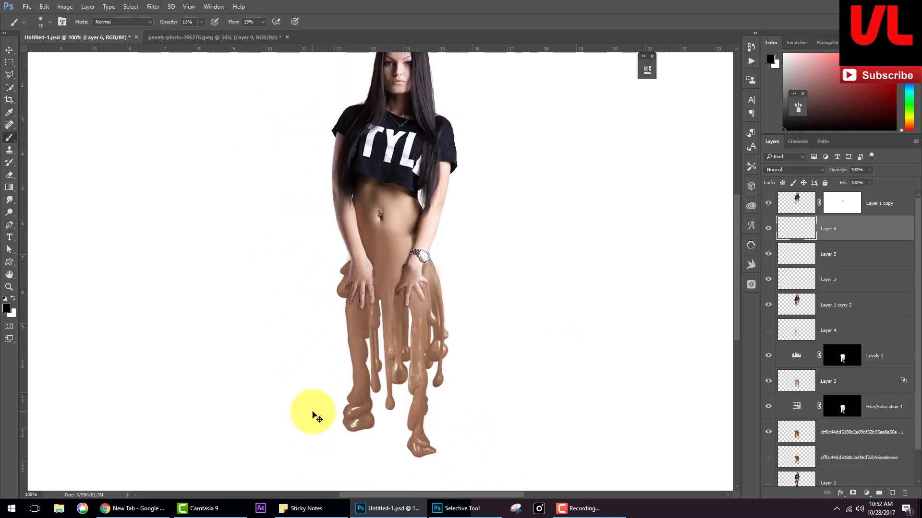
pyautogui.hotkey('ctrl', '-')
# Load the drip outline as a selection and fill it black on a new layer.
pyautogui.hotkey('ctrl', '+')
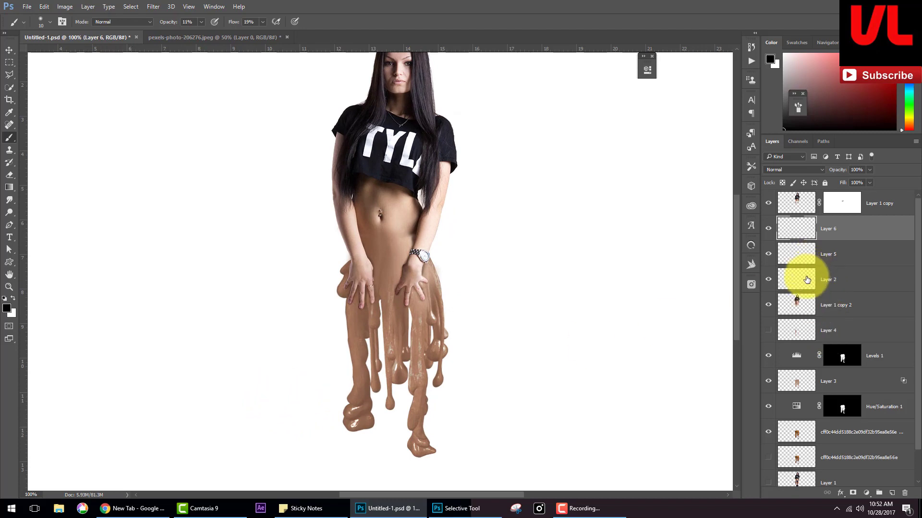
pyautogui.moveTo(798, 240); pyautogui.dragTo(796, 384)
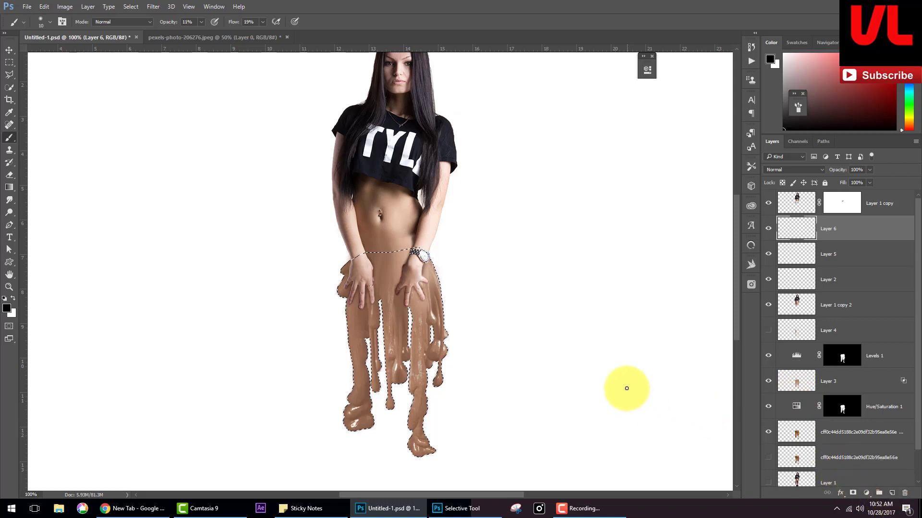
pyautogui.click(892, 494)
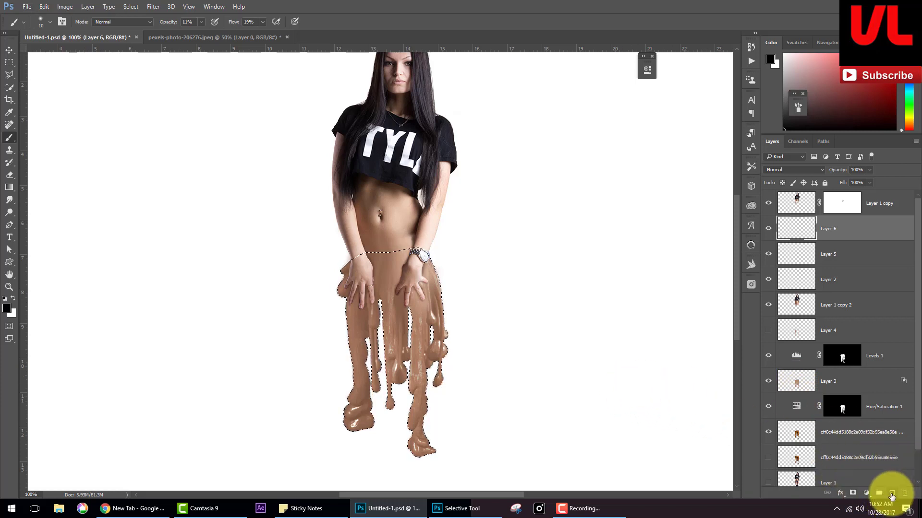
pyautogui.hotkey('alt', 'BackSpace')
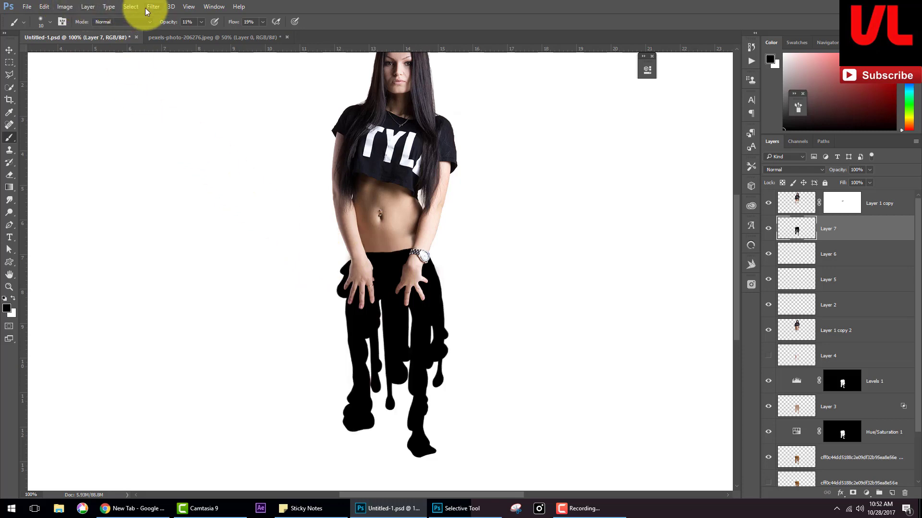
# Apply 400% monochromatic Add Noise, then a reduced-amount Emboss to the black fill.
pyautogui.click(153, 6)
pyautogui.moveTo(159, 140)
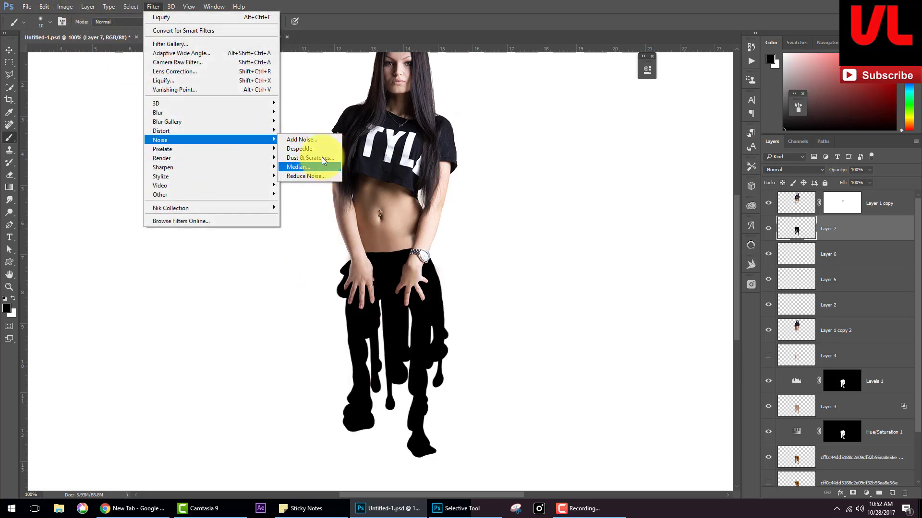
pyautogui.click(321, 140)
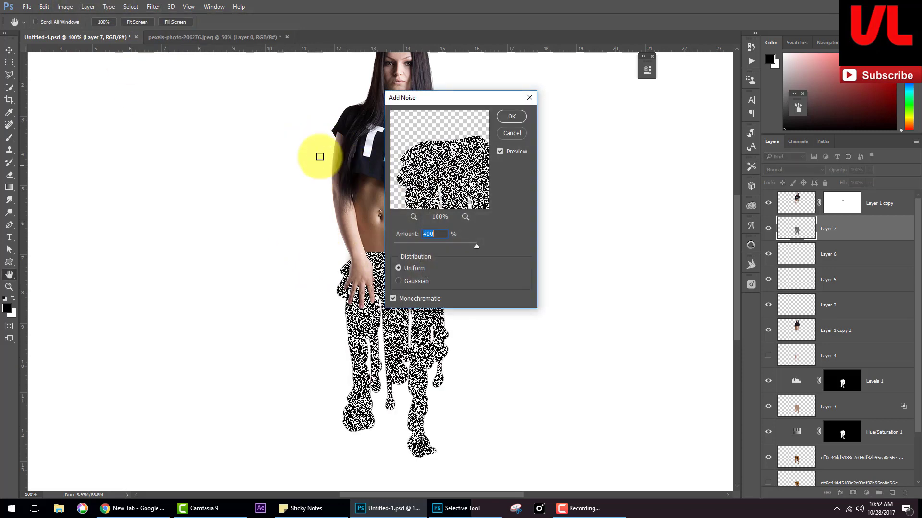
pyautogui.click(521, 119)
pyautogui.click(153, 7)
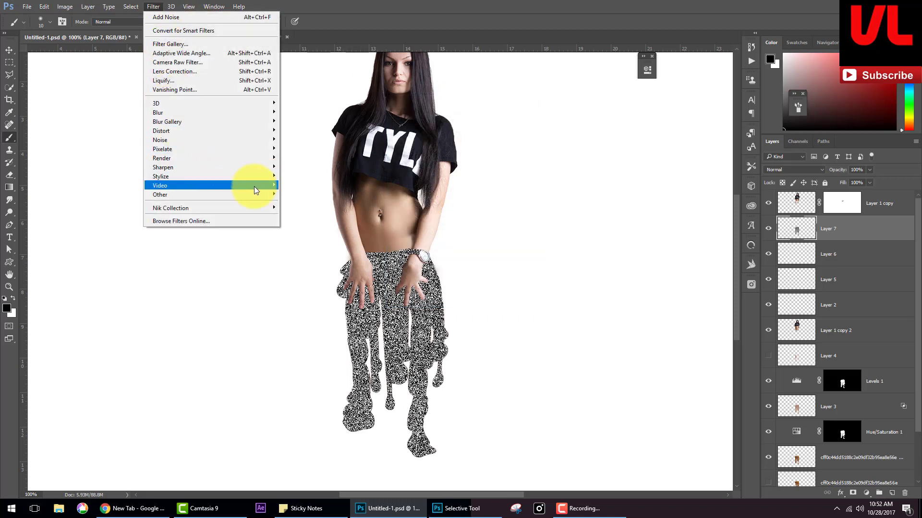
pyautogui.moveTo(159, 194)
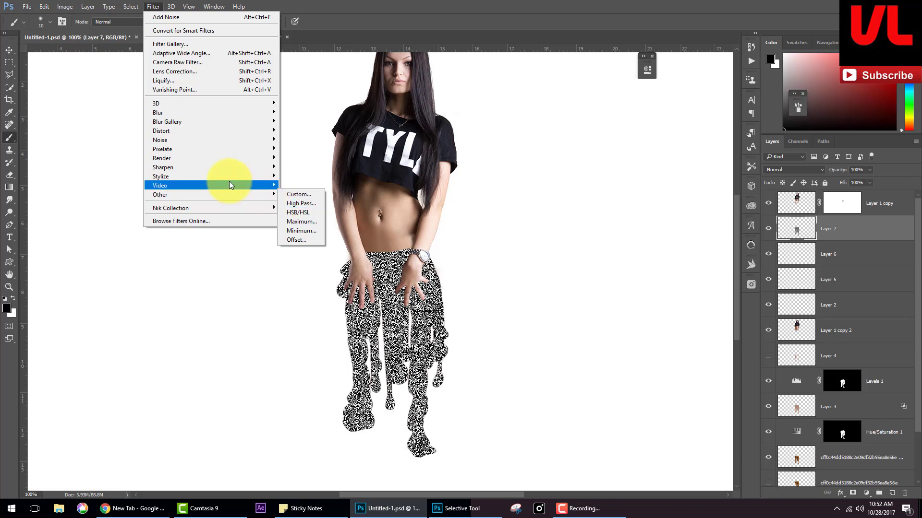
pyautogui.moveTo(161, 177)
pyautogui.click(286, 183)
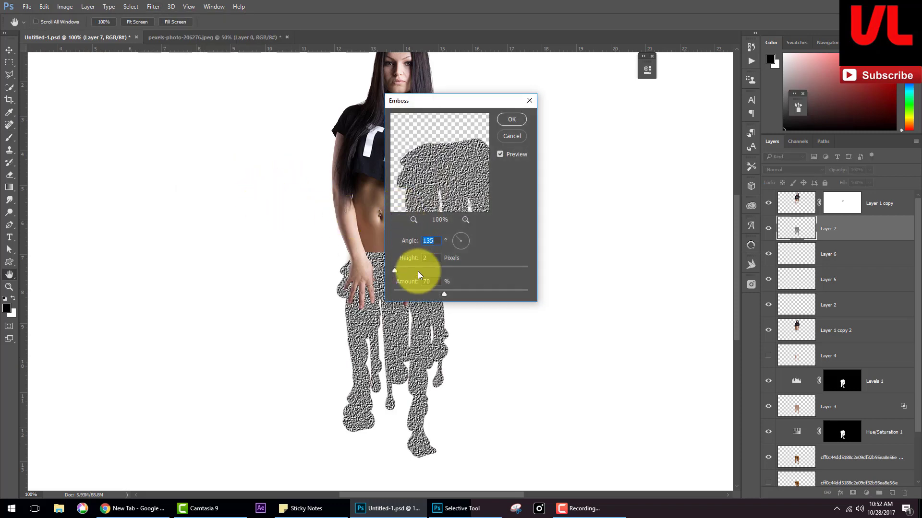
pyautogui.moveTo(442, 294); pyautogui.dragTo(402, 294)
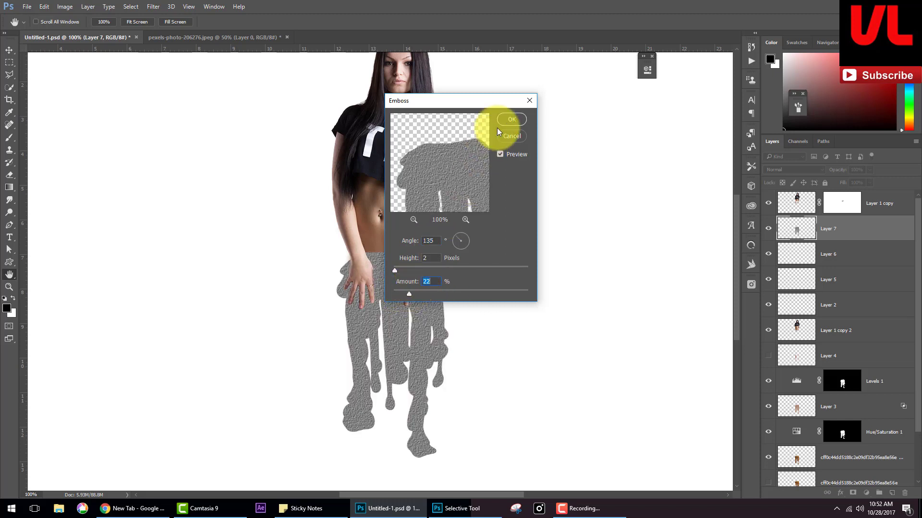
pyautogui.click(510, 119)
# Blend the texture layer as Overlay and reduce its opacity to 10%.
pyautogui.scroll(2, 384, 259)
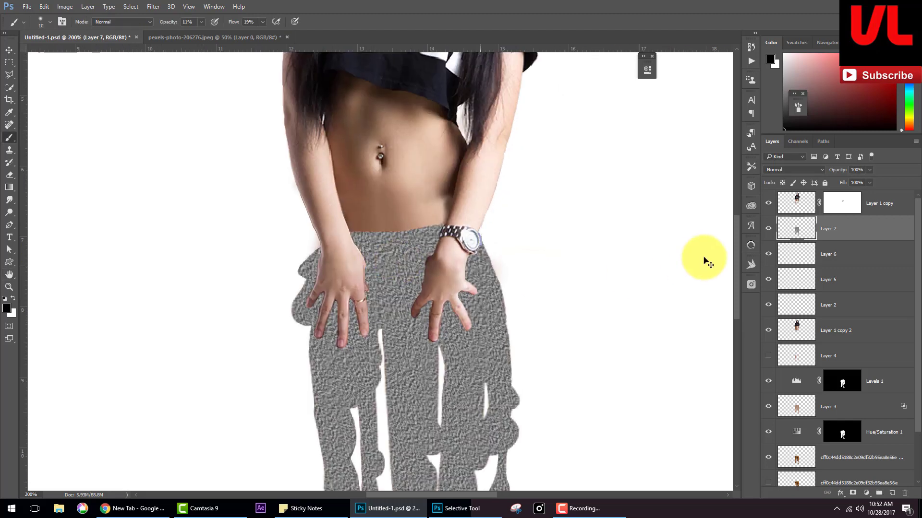
pyautogui.press('b')
pyautogui.click(776, 169)
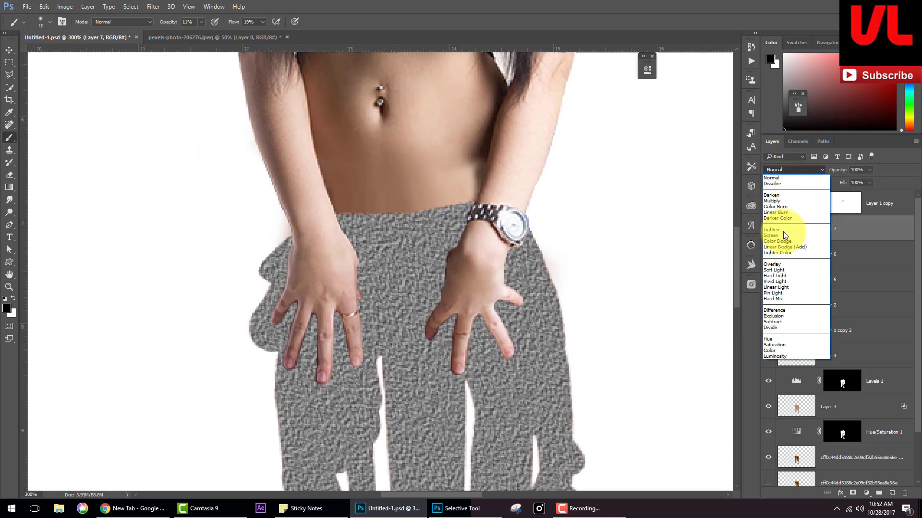
pyautogui.click(787, 264)
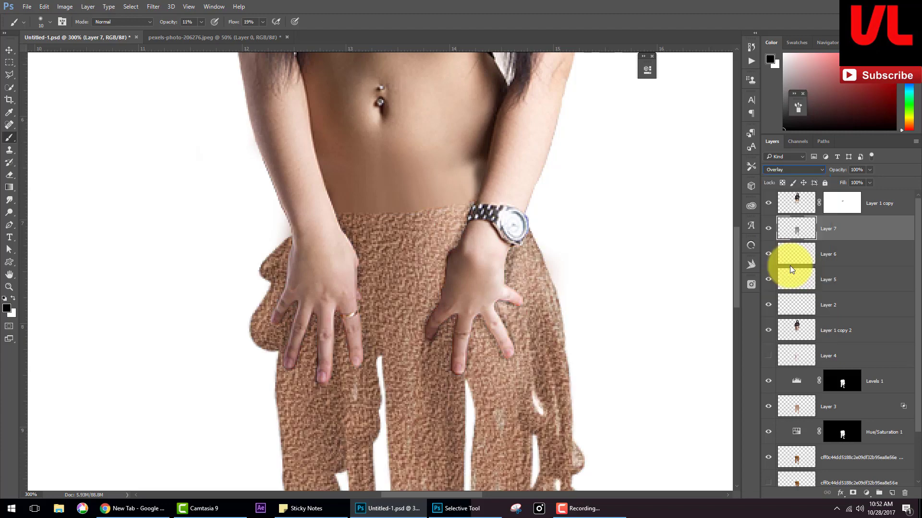
pyautogui.hotkey('ctrl', '-')
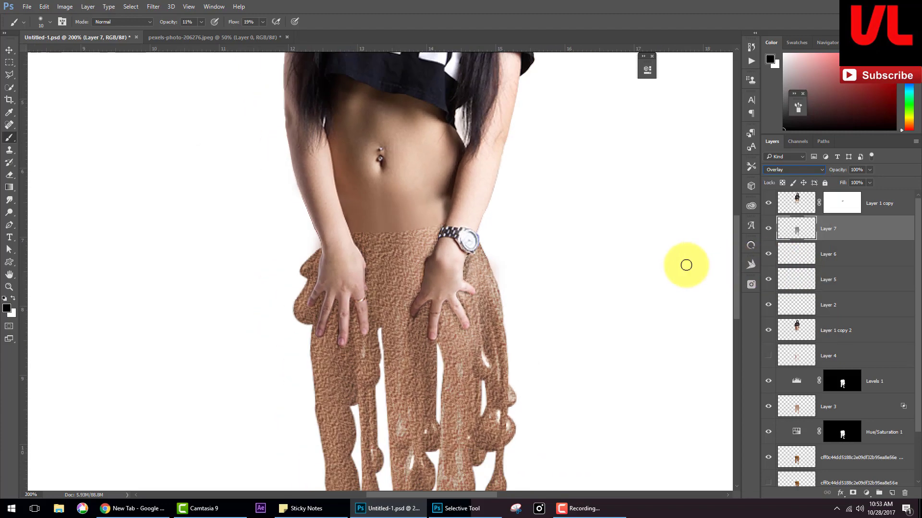
pyautogui.hotkey('ctrl', '-')
pyautogui.hotkey('ctrl', '+')
pyautogui.hotkey('ctrl', '+')
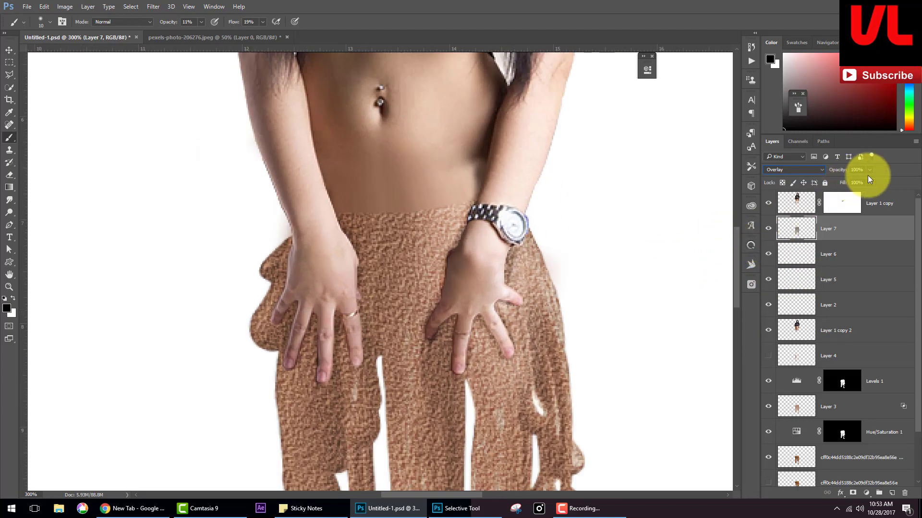
pyautogui.moveTo(837, 170); pyautogui.dragTo(800, 183)
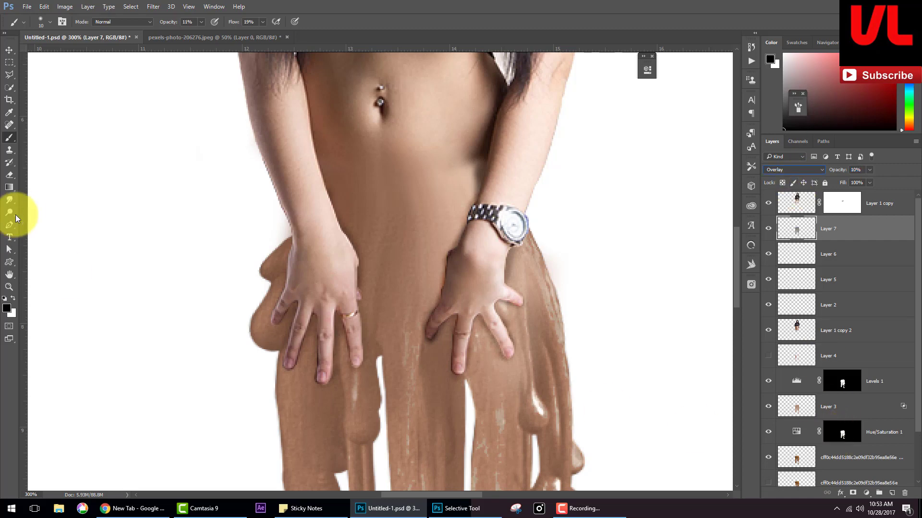
# Choose the Eraser, check the whole figure, then zoom back in on the torso and hands.
pyautogui.click(9, 174)
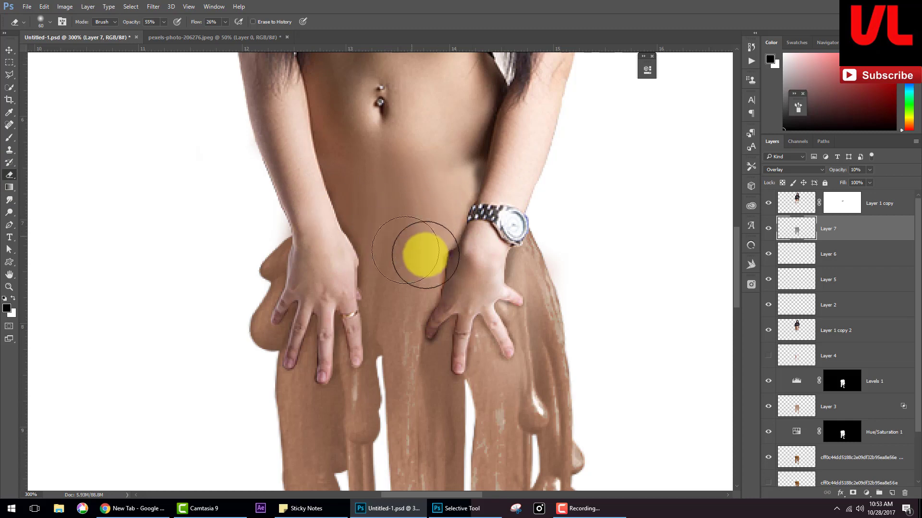
pyautogui.hotkey('ctrl', '-')
pyautogui.hotkey('ctrl', '-')
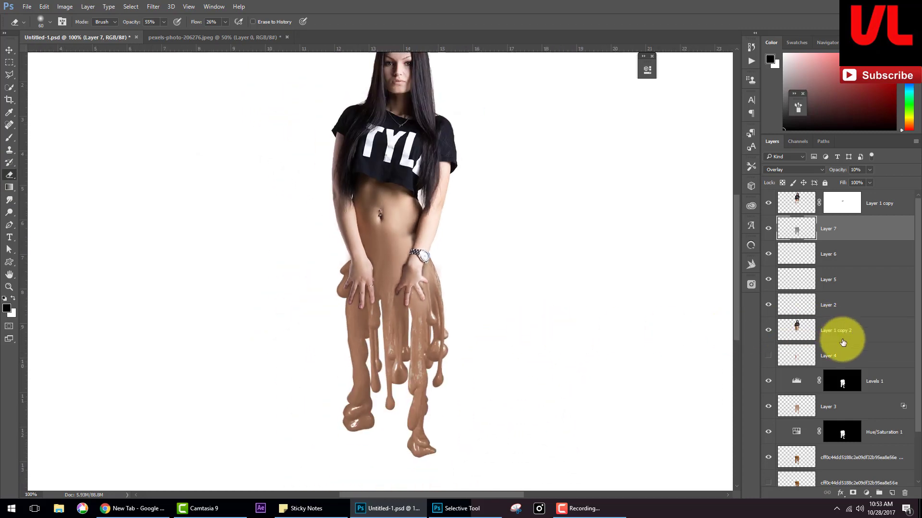
pyautogui.hotkey('ctrl', '-')
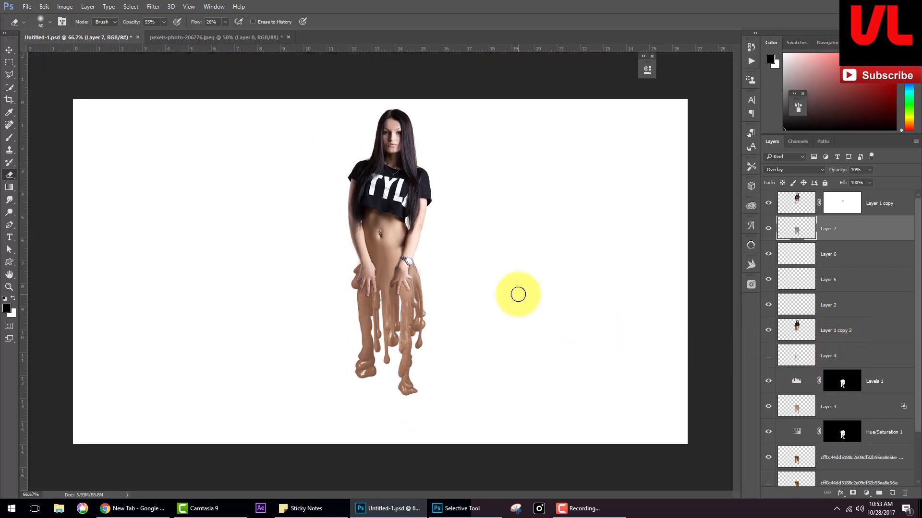
pyautogui.hotkey('ctrl', '+')
pyautogui.hotkey('ctrl', '+')
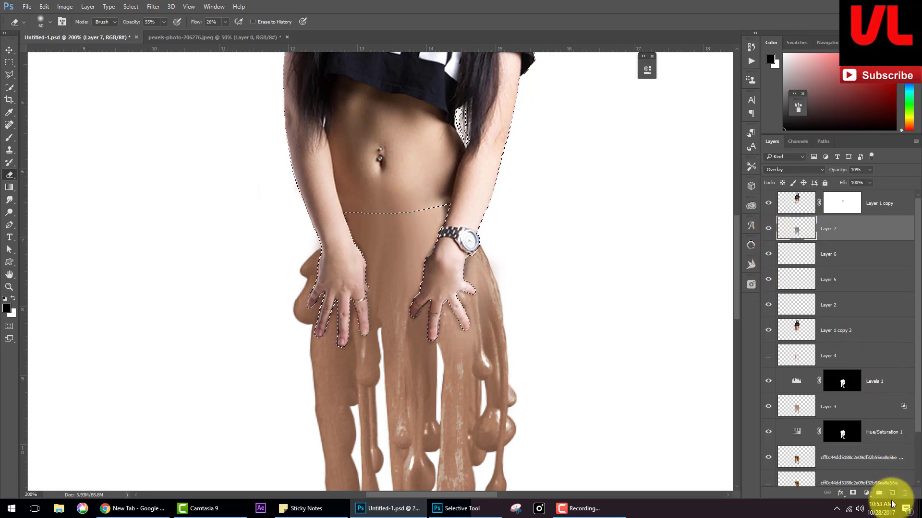
# Add a layer above Layer 1 copy and brush skin tone over the waist seam.
pyautogui.click(880, 211)
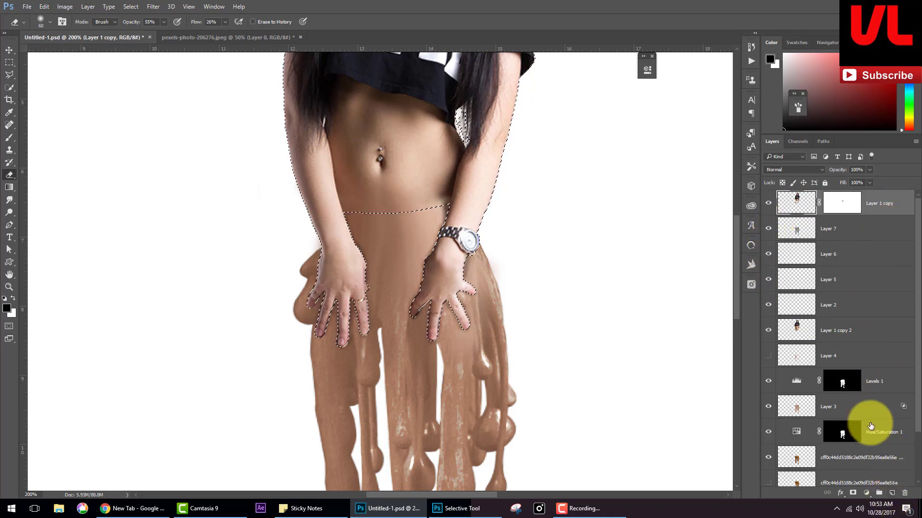
pyautogui.click(892, 493)
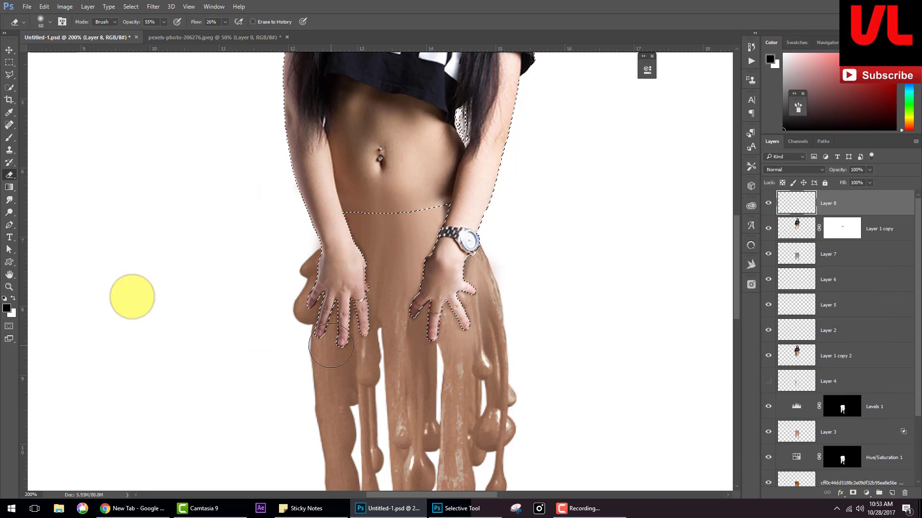
pyautogui.click(10, 138)
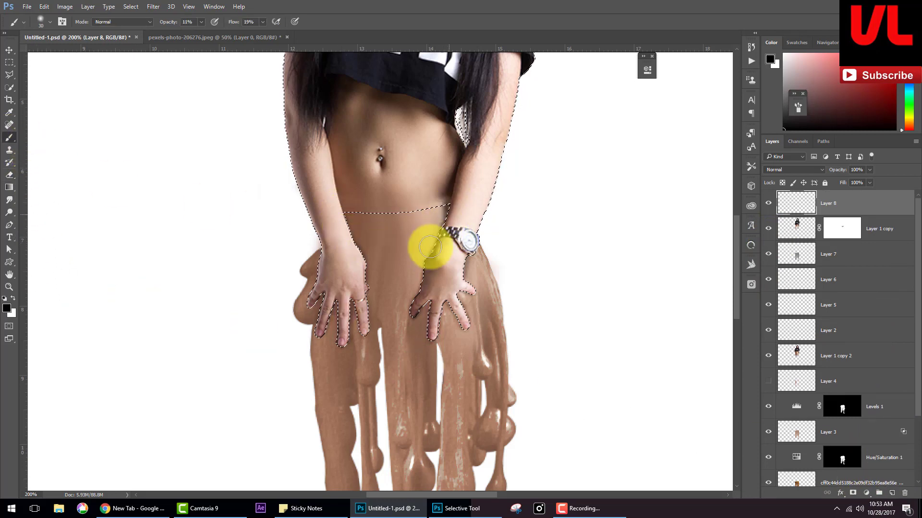
pyautogui.moveTo(435, 245); pyautogui.dragTo(449, 204)
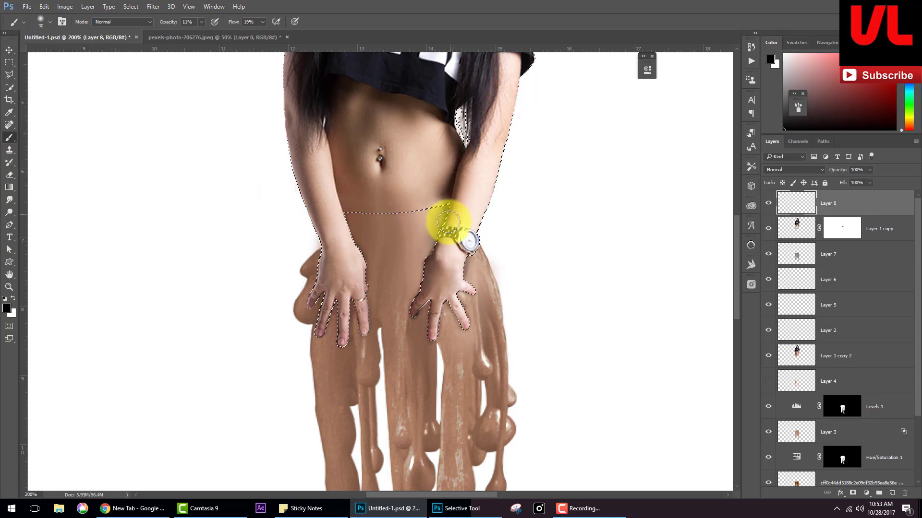
pyautogui.hotkey('ctrl', 'd')
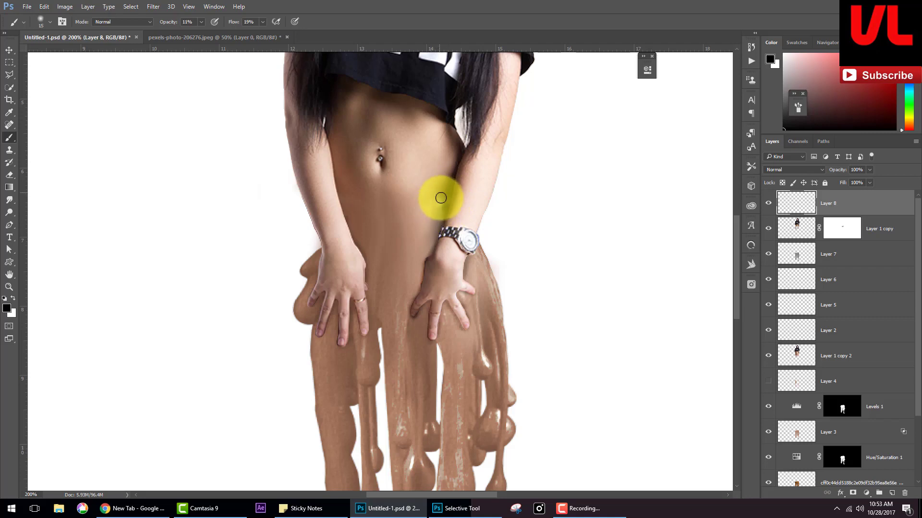
# Sample the body's skin tone and switch the foreground to a darker brown.
pyautogui.keyDown('alt'); pyautogui.click(450, 190); pyautogui.keyUp('alt')
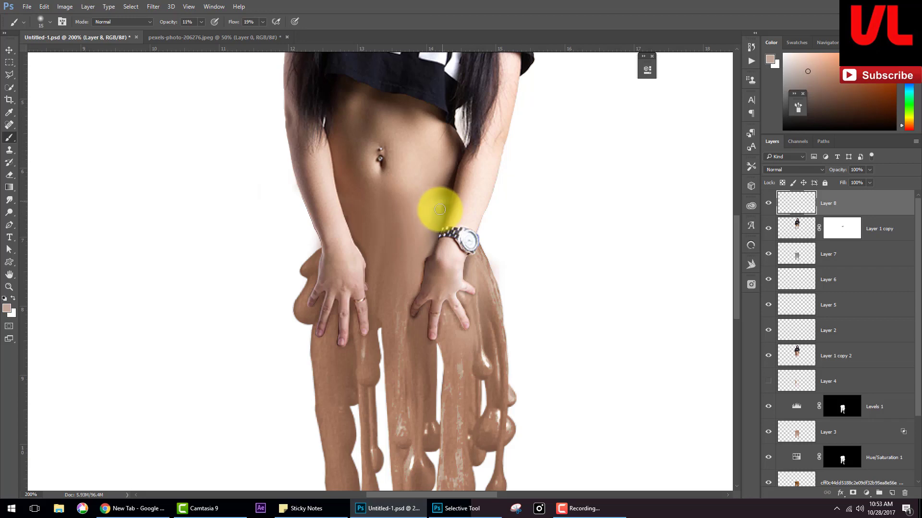
pyautogui.click(7, 308)
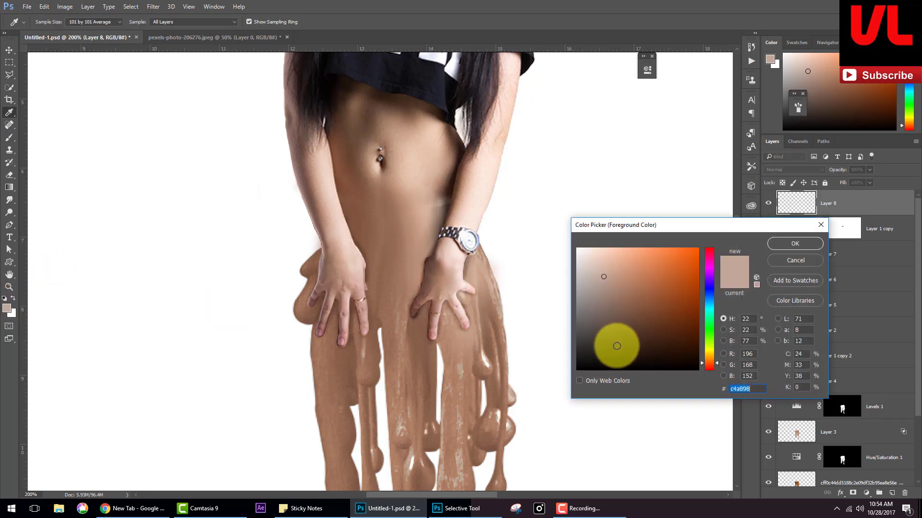
pyautogui.click(624, 330)
pyautogui.click(794, 244)
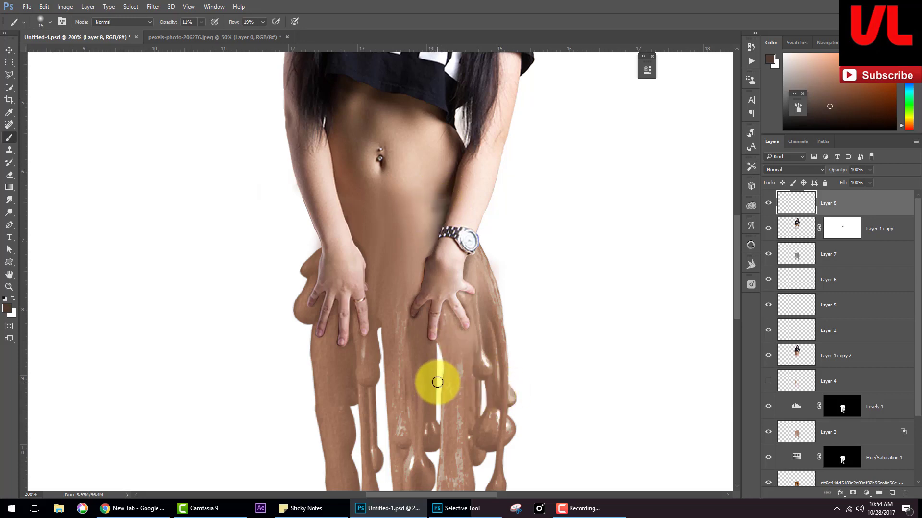
pyautogui.hotkey('ctrl', '-')
pyautogui.hotkey('ctrl', '-')
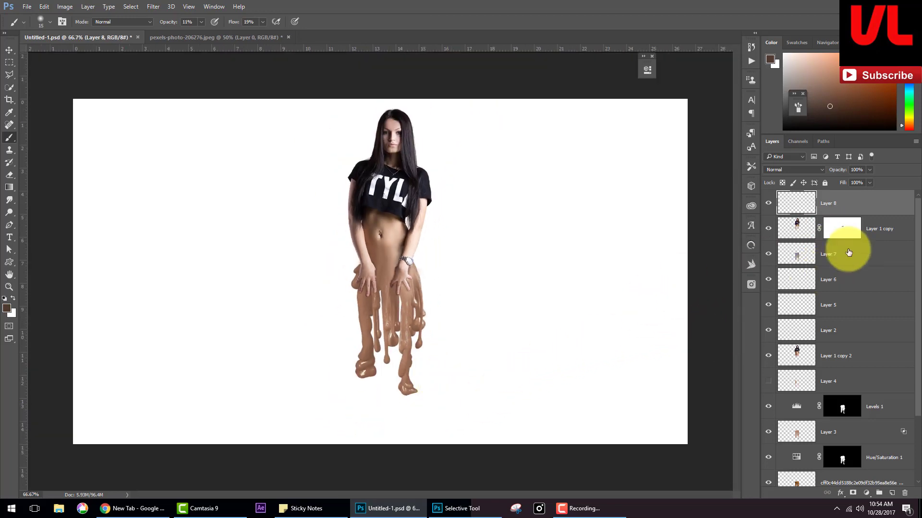
# Stamp the visible figure, without the white Layer 0, into a new Layer 9 and isolate it.
pyautogui.scroll(-3, 849, 269)
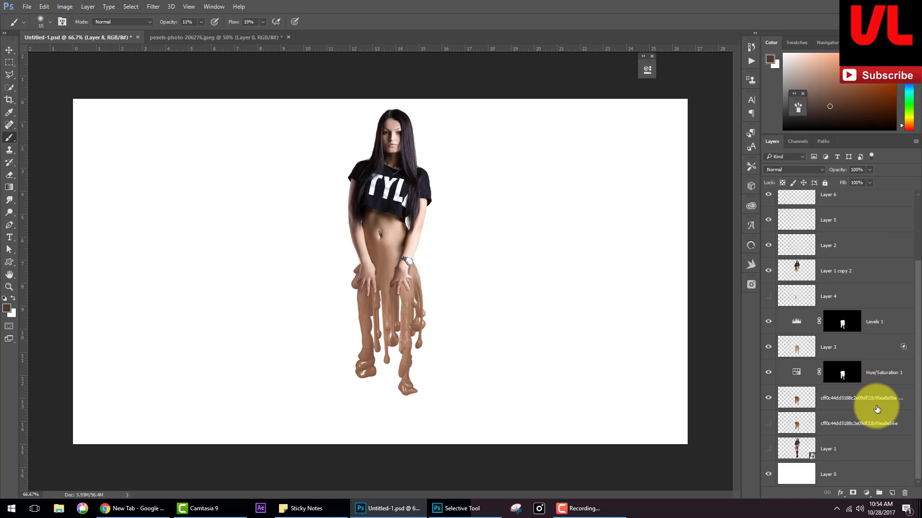
pyautogui.click(768, 474)
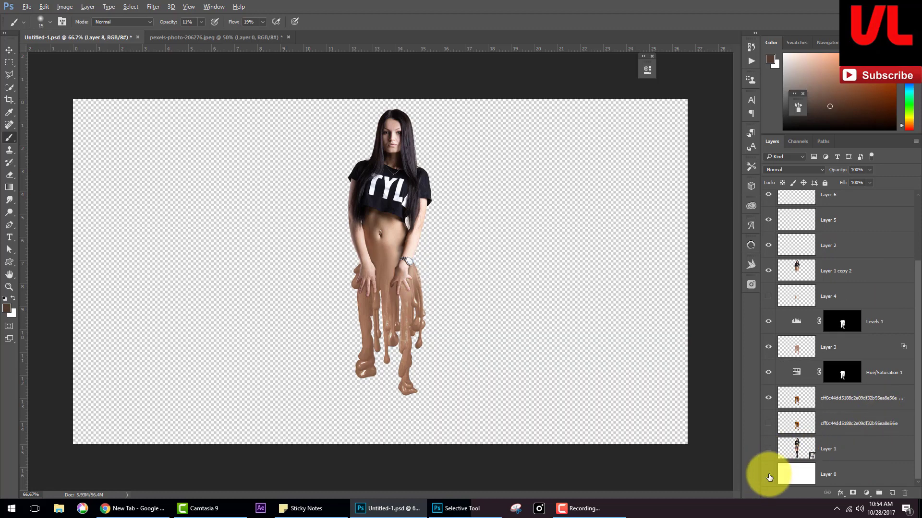
pyautogui.hotkey('ctrl', 'shift', 'alt', 'n')
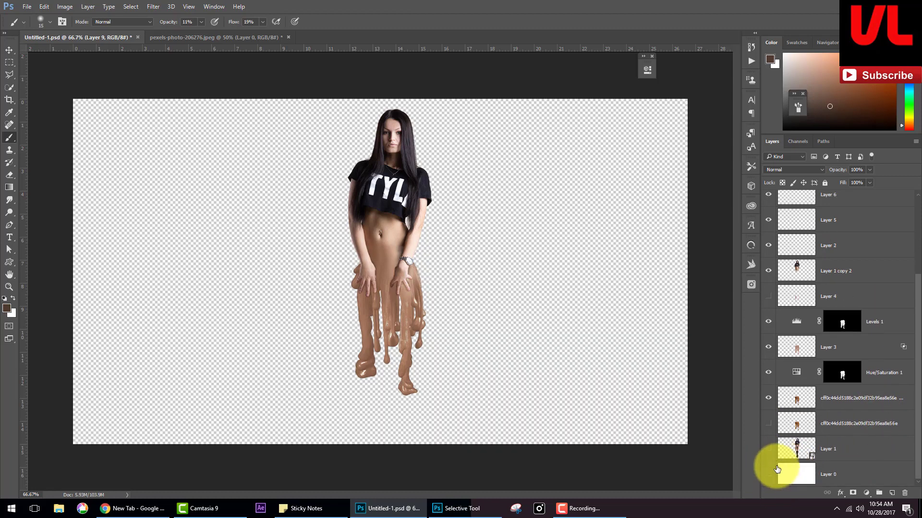
pyautogui.click(769, 474)
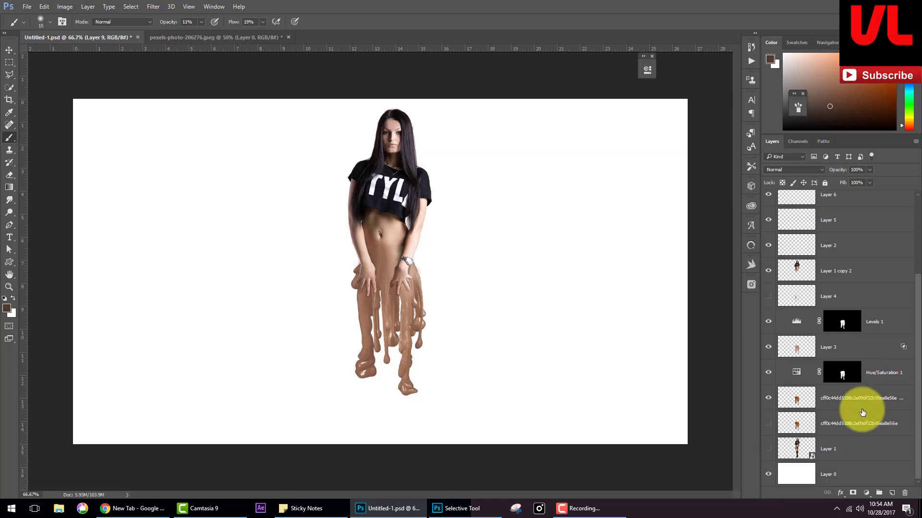
pyautogui.scroll(5, 859, 411)
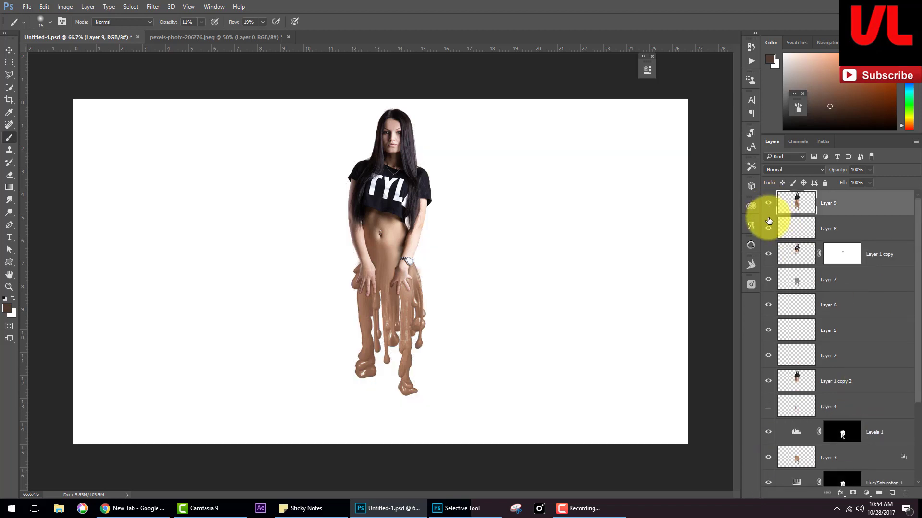
pyautogui.keyDown('alt'); pyautogui.click(767, 206); pyautogui.keyUp('alt')
pyautogui.scroll(-5, 787, 312)
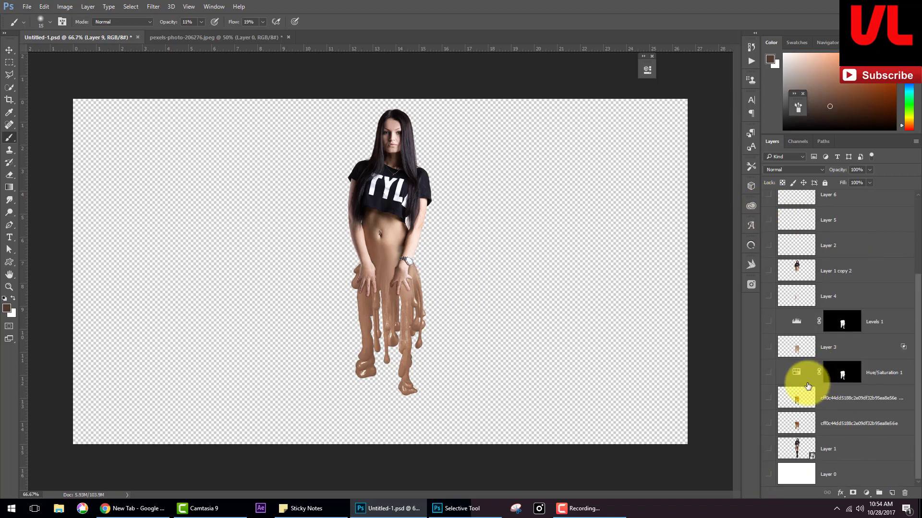
pyautogui.click(767, 474)
# Duplicate Layer 9 and turn the copy into a black silhouette with Lightness -100.
pyautogui.scroll(5, 835, 346)
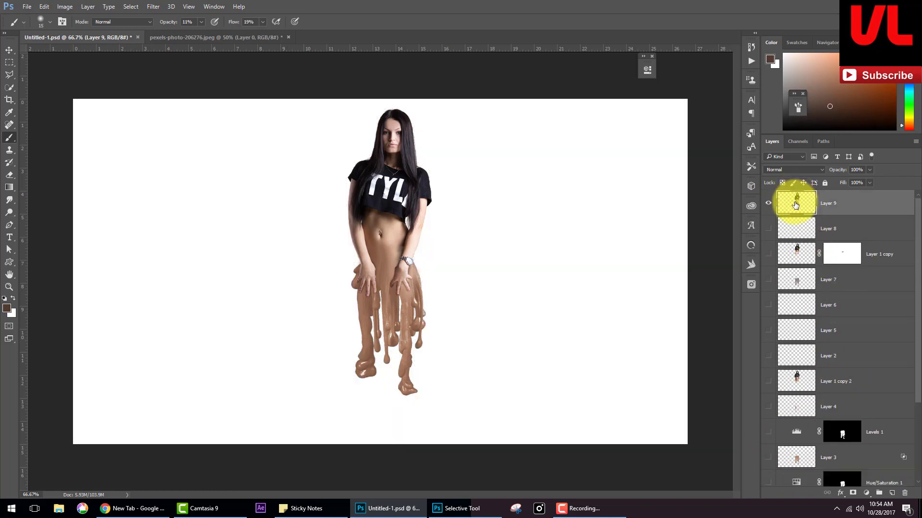
pyautogui.moveTo(795, 206)
pyautogui.mouseDown()
pyautogui.moveTo(797, 216)
pyautogui.moveTo(789, 211)
pyautogui.mouseUp()
pyautogui.hotkey('ctrl', 'u')
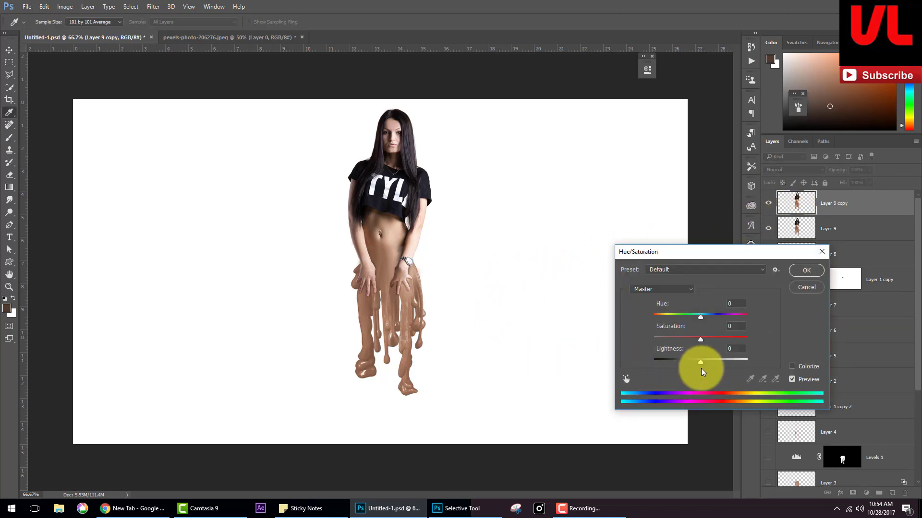
pyautogui.moveTo(701, 371); pyautogui.dragTo(613, 355)
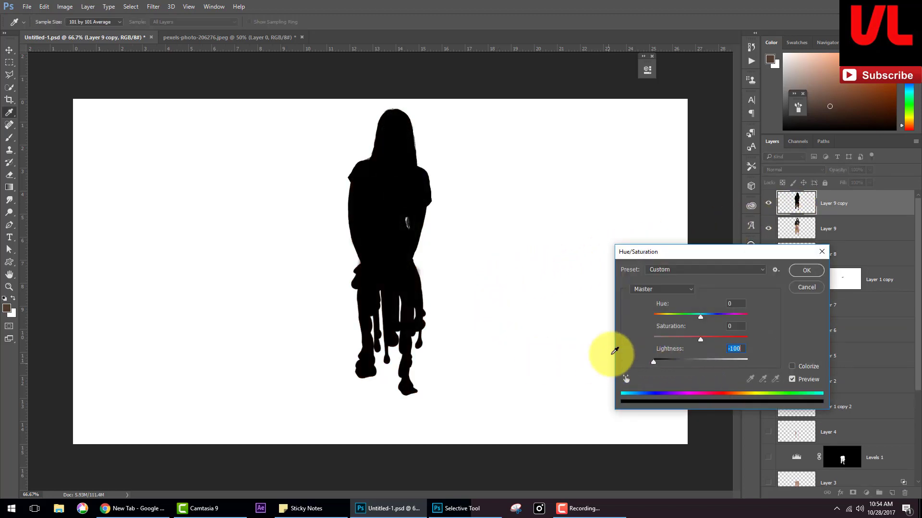
pyautogui.click(806, 271)
# Skew and distort the silhouette into a flat shadow stretching left from the feet.
pyautogui.hotkey('ctrl', 't')
pyautogui.rightClick(360, 212)
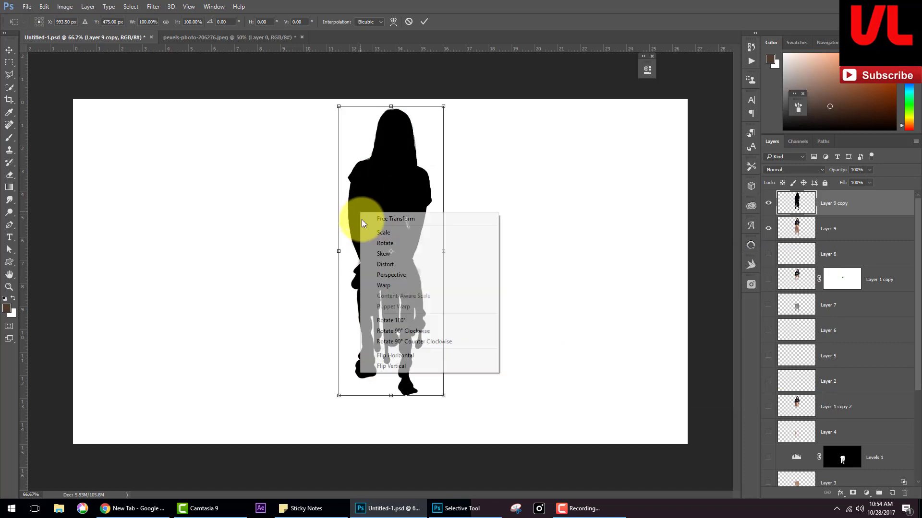
pyautogui.click(387, 285)
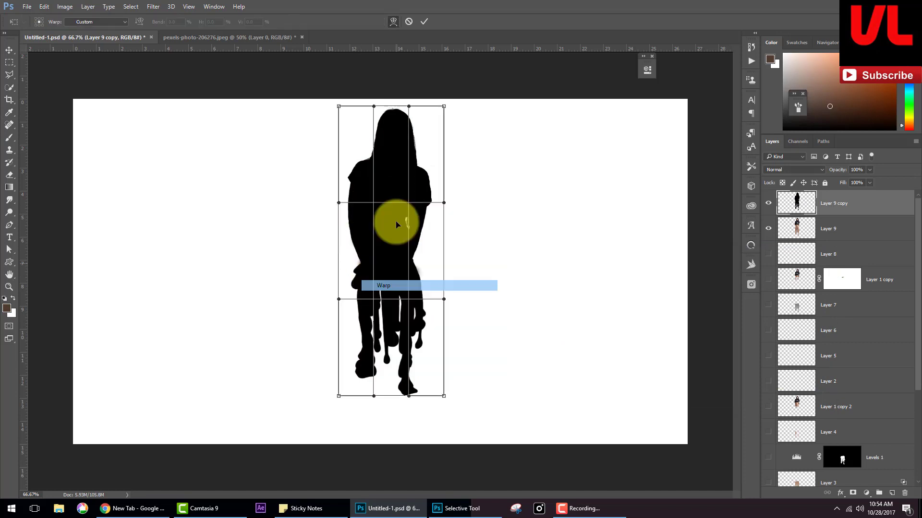
pyautogui.rightClick(395, 138)
pyautogui.click(399, 187)
pyautogui.moveTo(391, 107)
pyautogui.mouseDown()
pyautogui.moveTo(177, 309)
pyautogui.moveTo(172, 352)
pyautogui.mouseUp()
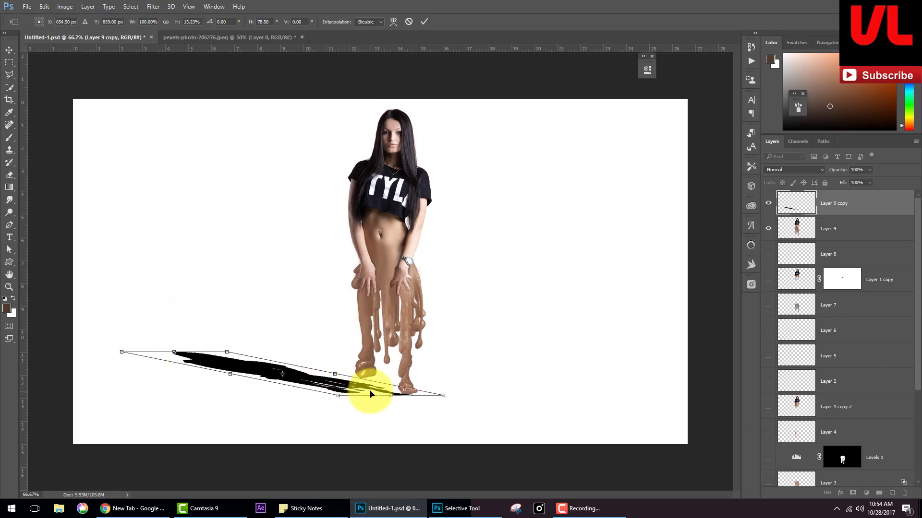
pyautogui.moveTo(341, 374)
pyautogui.mouseDown()
pyautogui.moveTo(361, 391)
pyautogui.moveTo(373, 374)
pyautogui.mouseUp()
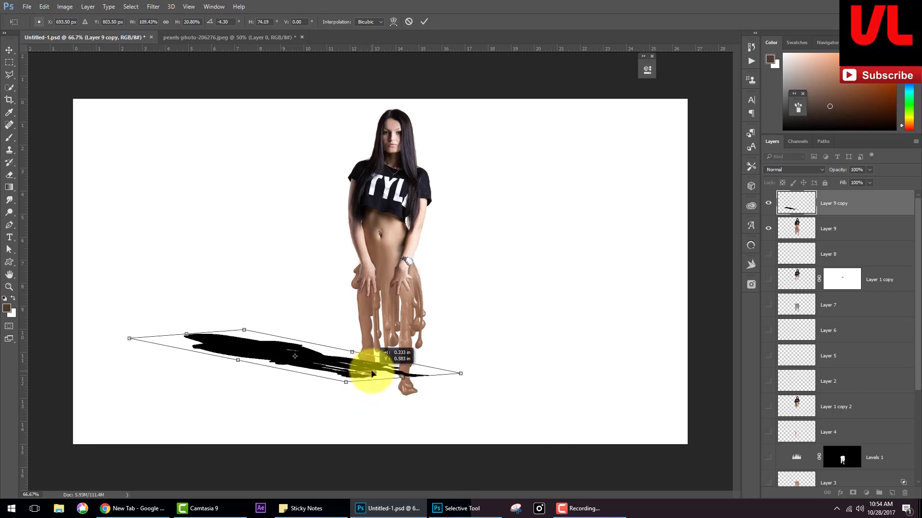
pyautogui.moveTo(460, 374); pyautogui.dragTo(449, 395)
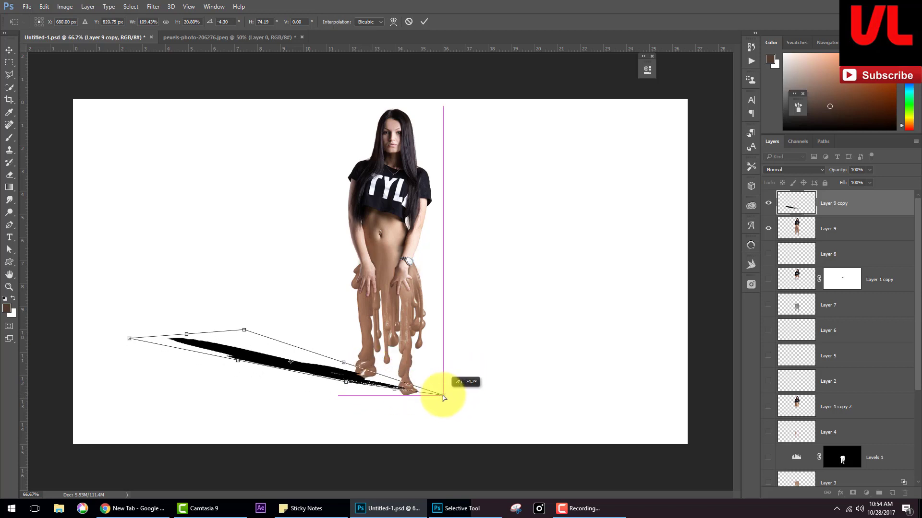
pyautogui.moveTo(243, 331); pyautogui.dragTo(264, 323)
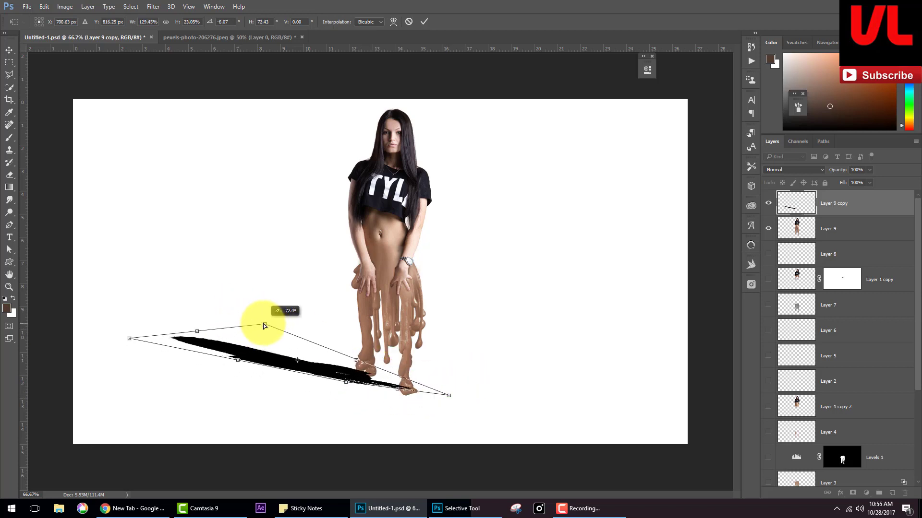
pyautogui.moveTo(238, 361); pyautogui.dragTo(233, 368)
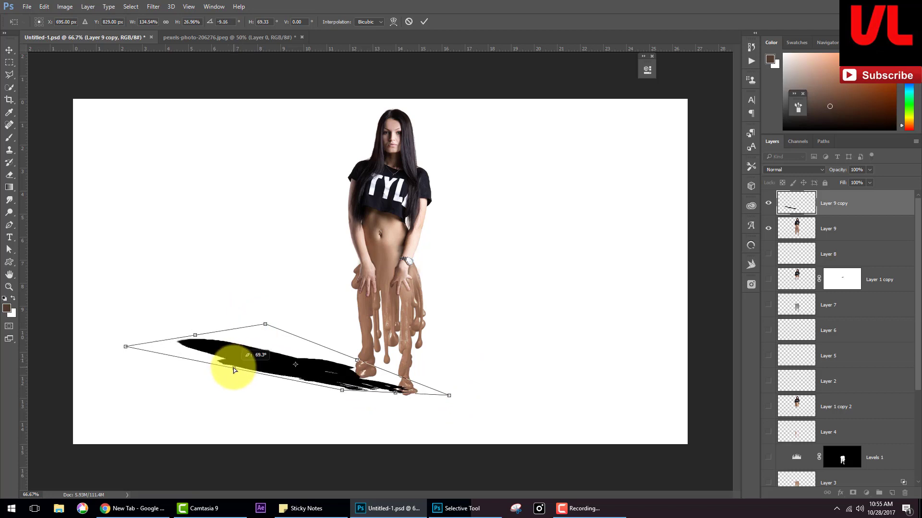
pyautogui.moveTo(292, 373); pyautogui.dragTo(299, 368)
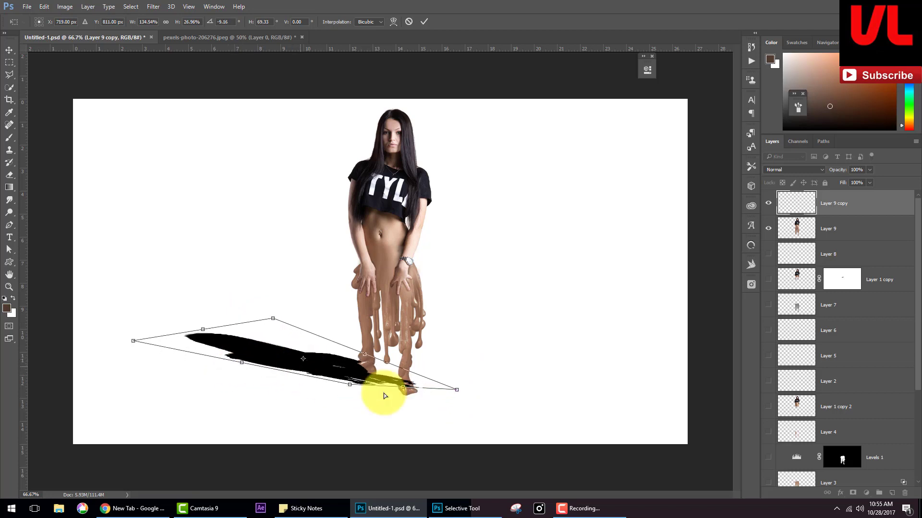
pyautogui.moveTo(355, 385); pyautogui.dragTo(349, 395)
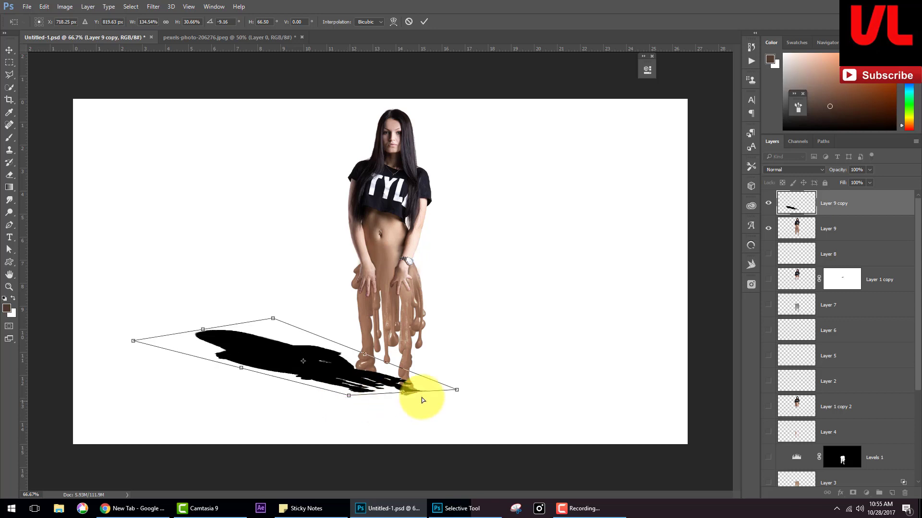
# Place the shadow below the figure and gradient-mask it so only the feet area stays dark.
pyautogui.press('Return')
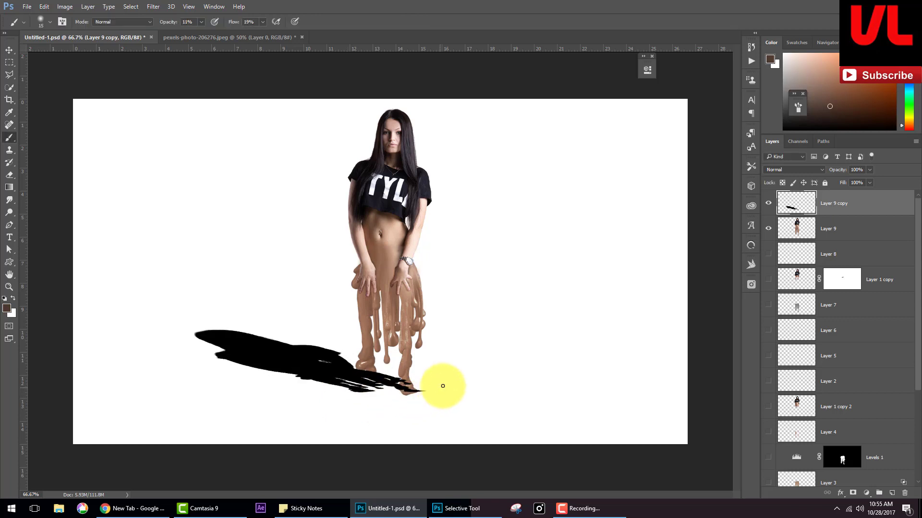
pyautogui.moveTo(804, 210); pyautogui.dragTo(797, 238)
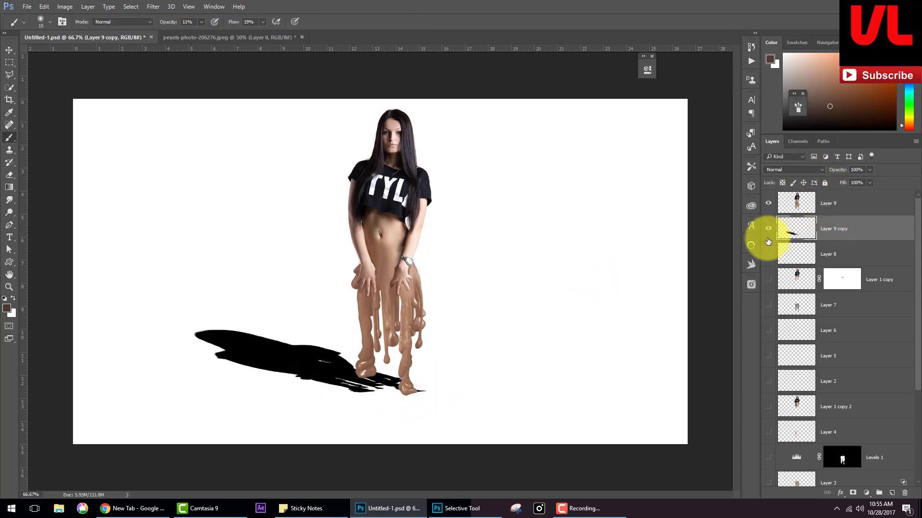
pyautogui.click(853, 493)
pyautogui.click(9, 187)
pyautogui.moveTo(146, 270); pyautogui.dragTo(299, 367)
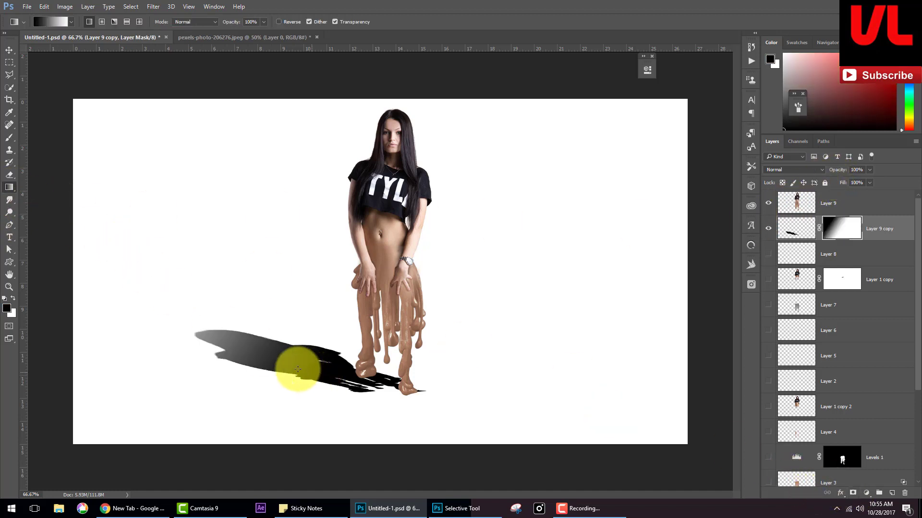
pyautogui.hotkey('ctrl', 'z')
pyautogui.moveTo(169, 298); pyautogui.dragTo(326, 382)
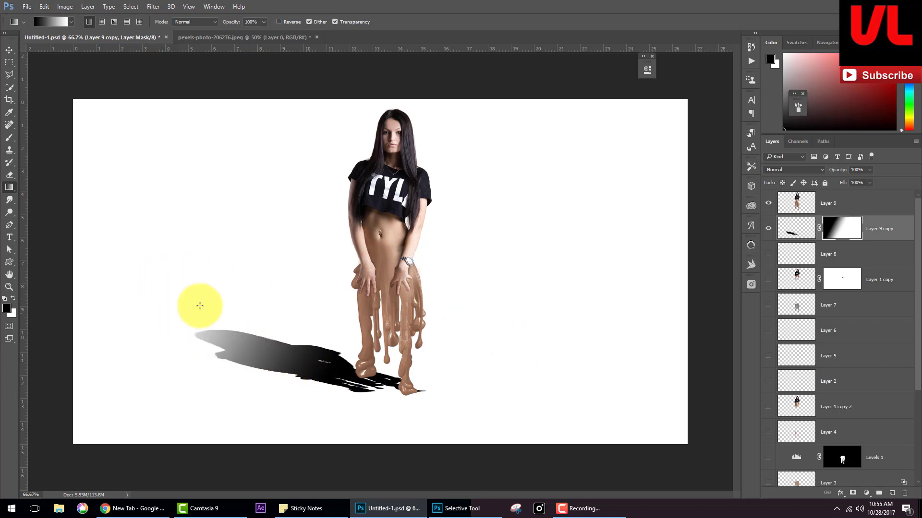
pyautogui.moveTo(175, 282); pyautogui.dragTo(380, 400)
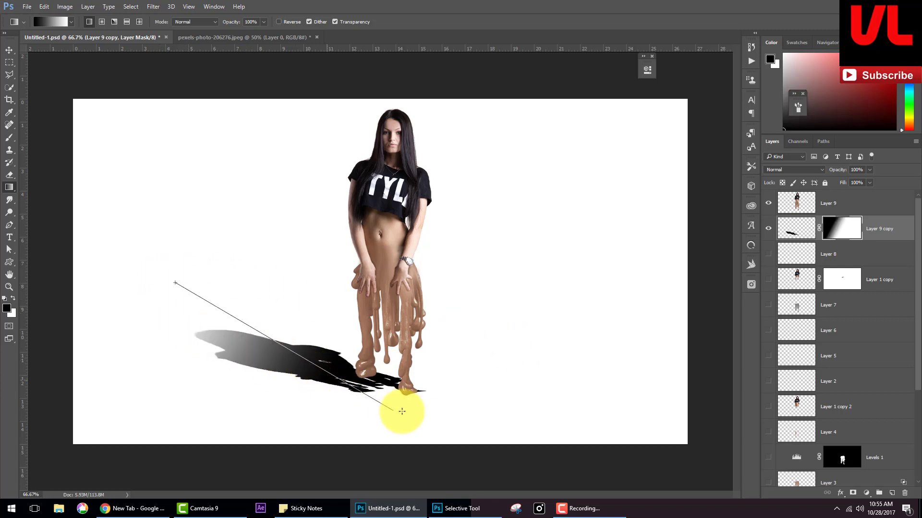
# Apply the shadow's layer mask and soften it with a Gaussian Blur.
pyautogui.rightClick(842, 228)
pyautogui.click(851, 256)
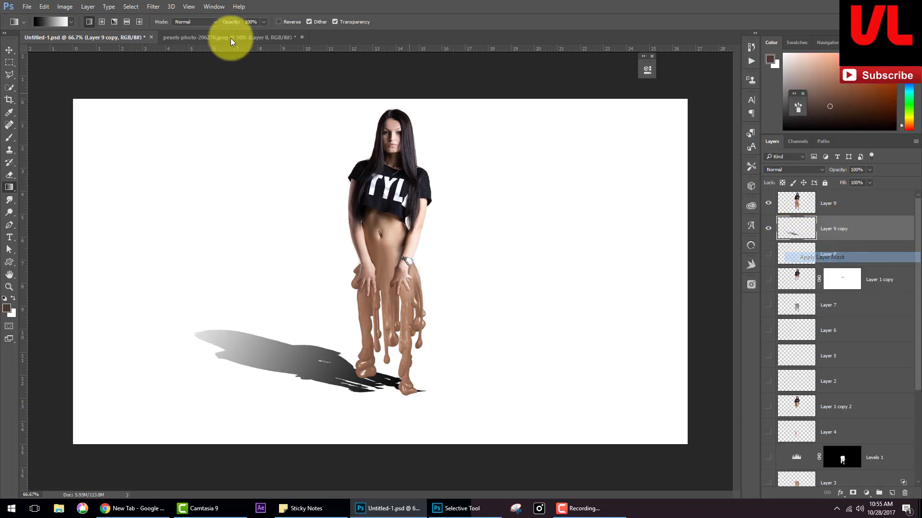
pyautogui.click(153, 6)
pyautogui.click(312, 150)
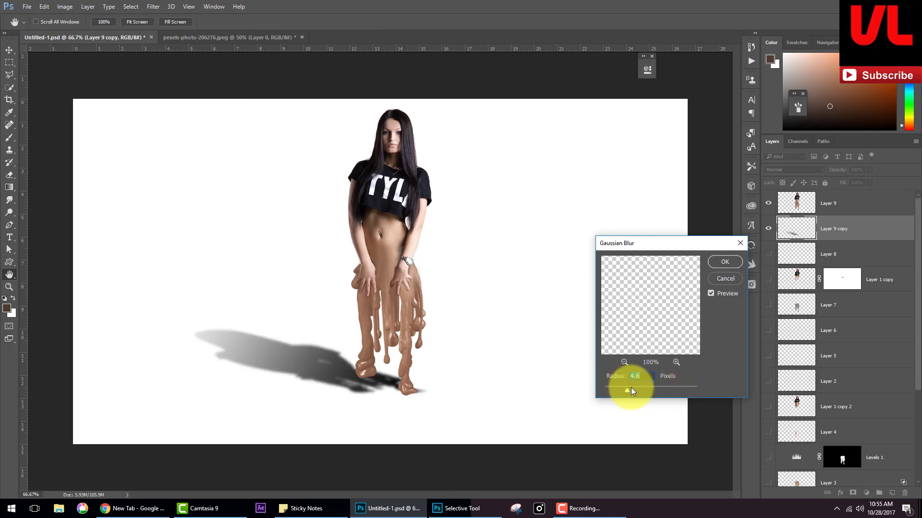
pyautogui.moveTo(630, 389); pyautogui.dragTo(622, 392)
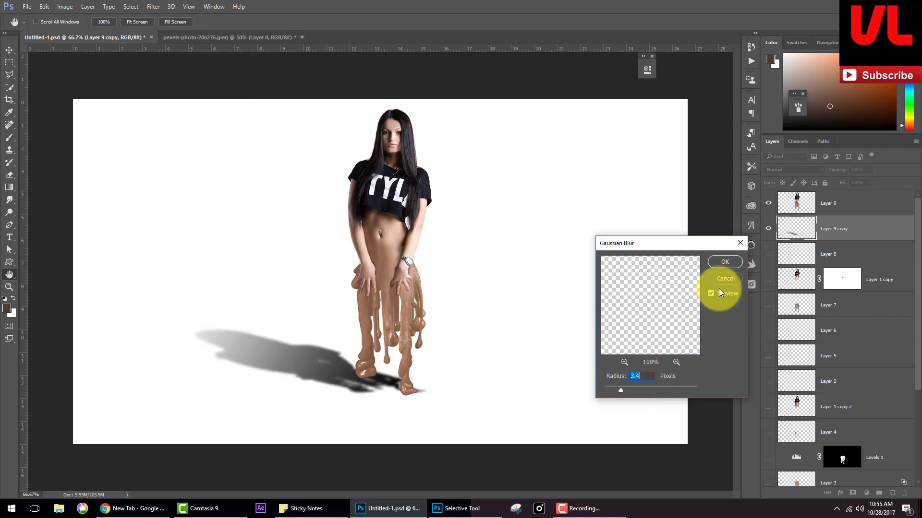
pyautogui.click(726, 264)
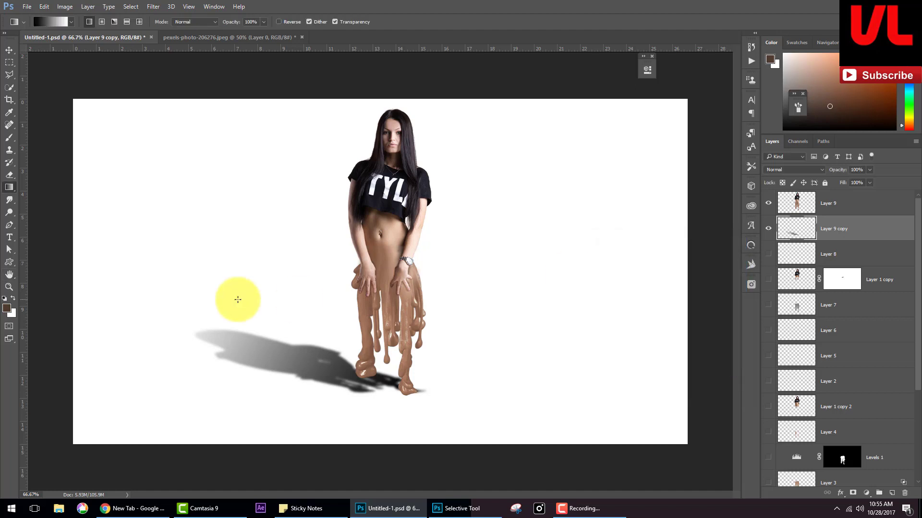
# Pick the Eraser and enlarge it to lighten the shadow's far tip.
pyautogui.click(9, 187)
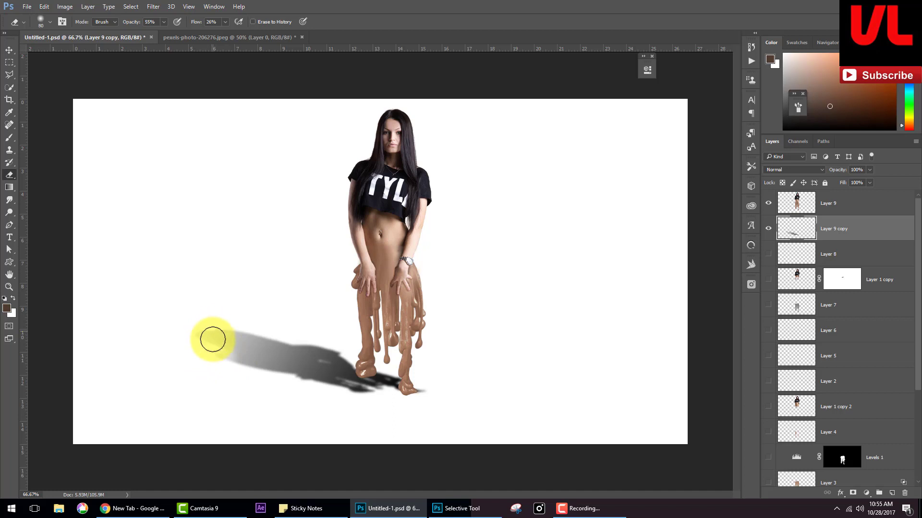
pyautogui.press(']')
pyautogui.press(']')
pyautogui.press(']')
pyautogui.press(']')
pyautogui.press(']')
pyautogui.press(']')
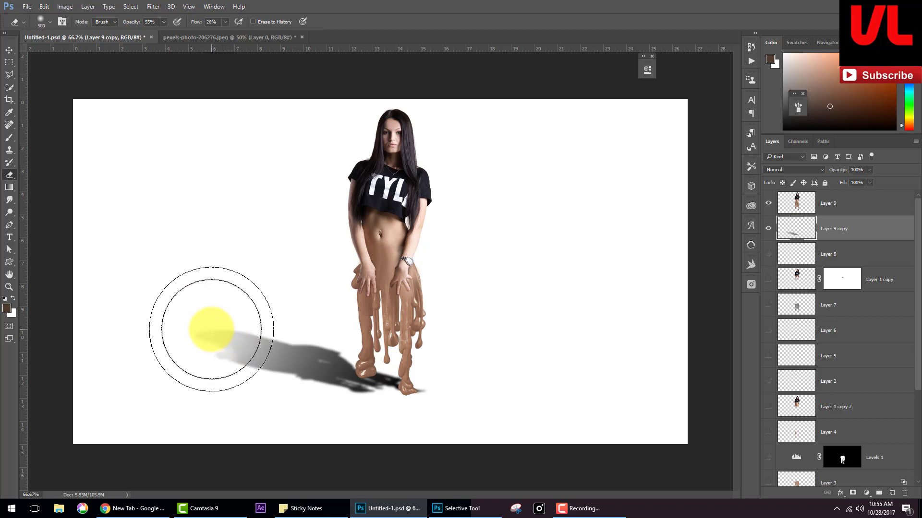
pyautogui.press(']')
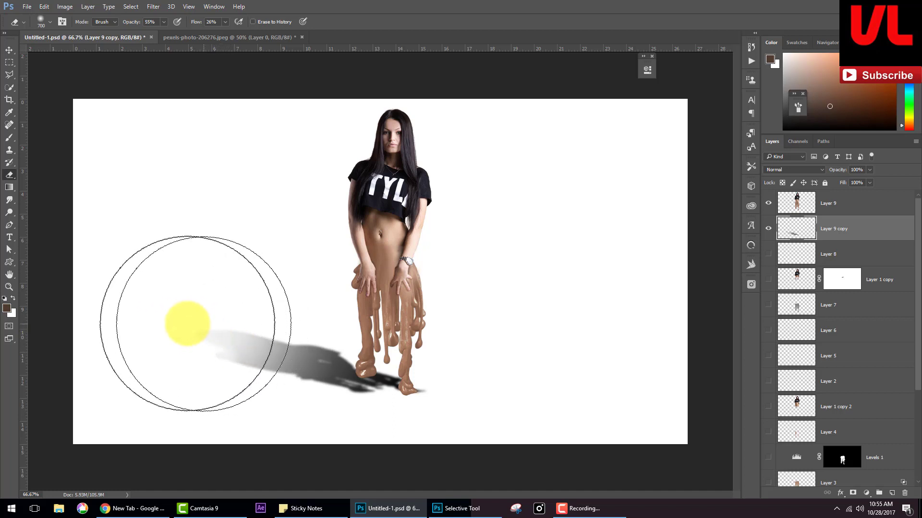
# Fill the background Layer 0 with magenta #b04598.
pyautogui.click(9, 50)
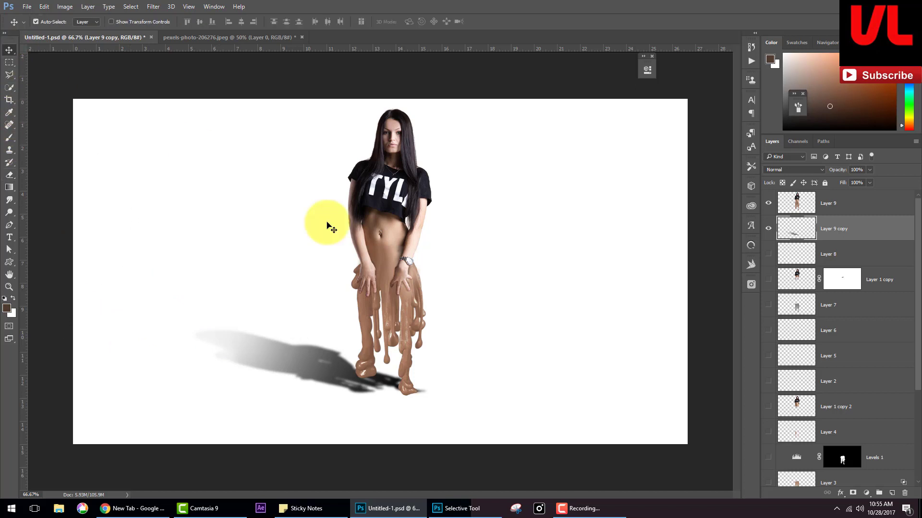
pyautogui.scroll(-5, 879, 399)
pyautogui.click(843, 480)
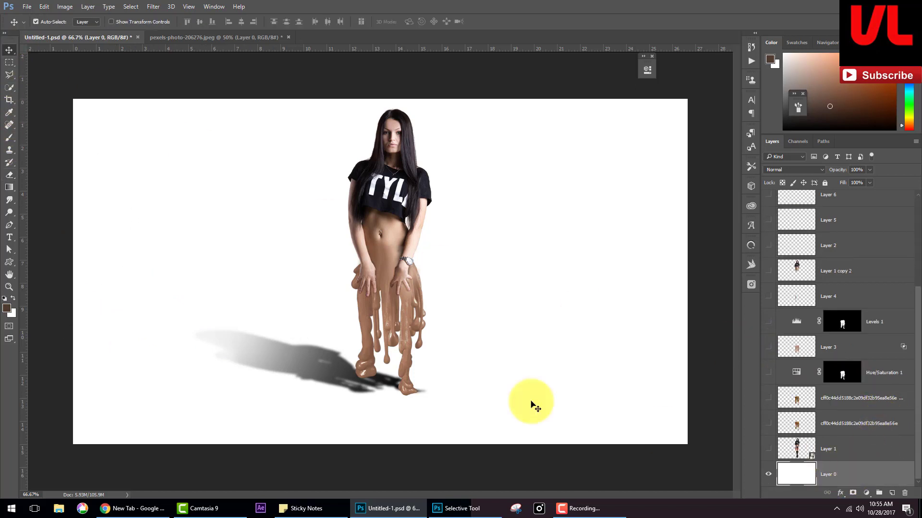
pyautogui.click(4, 315)
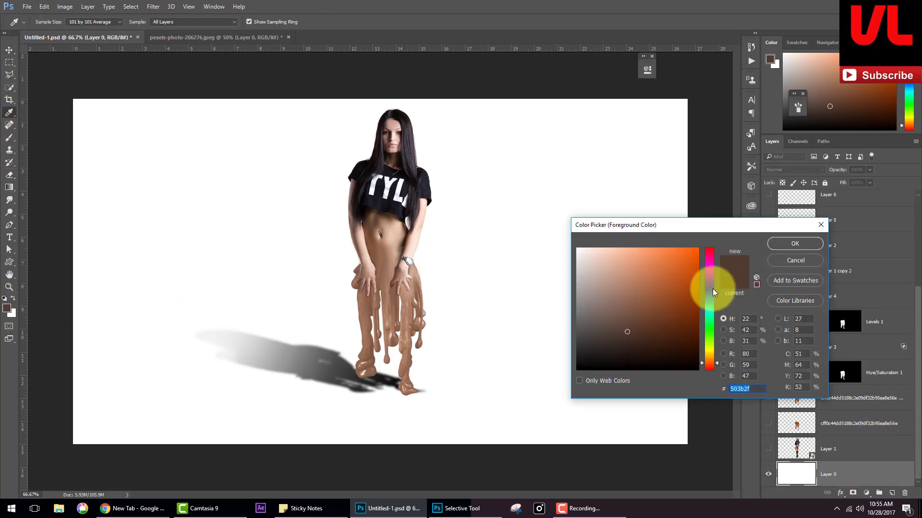
pyautogui.click(709, 264)
pyautogui.moveTo(648, 290)
pyautogui.mouseDown()
pyautogui.moveTo(665, 280)
pyautogui.moveTo(639, 314)
pyautogui.moveTo(656, 278)
pyautogui.mouseUp()
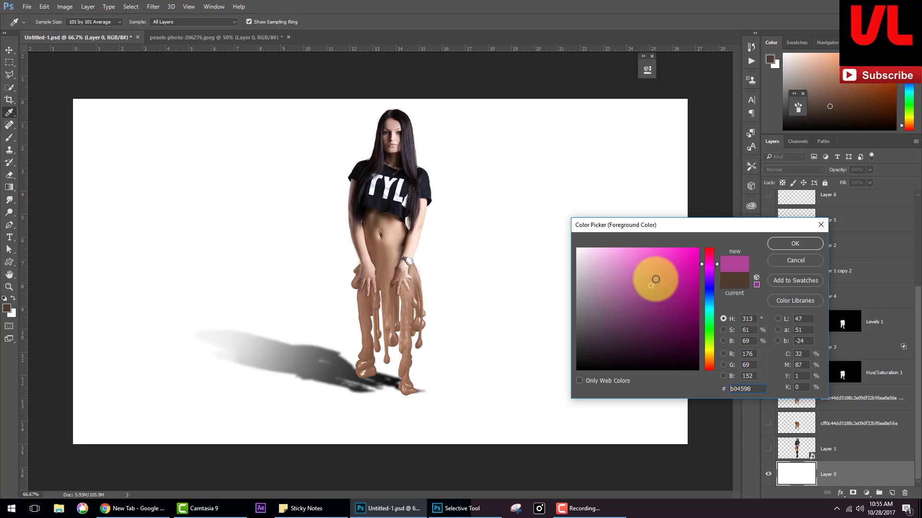
pyautogui.click(799, 244)
pyautogui.hotkey('alt', 'BackSpace')
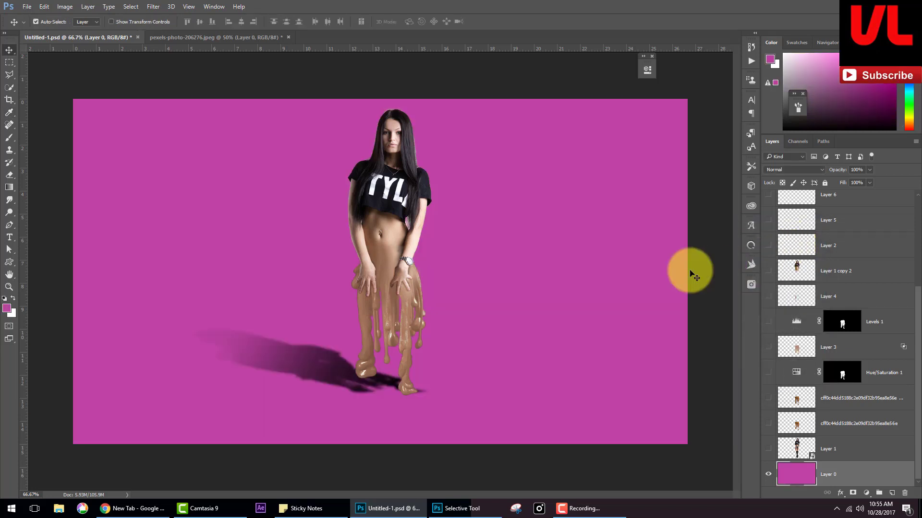
pyautogui.press('v')
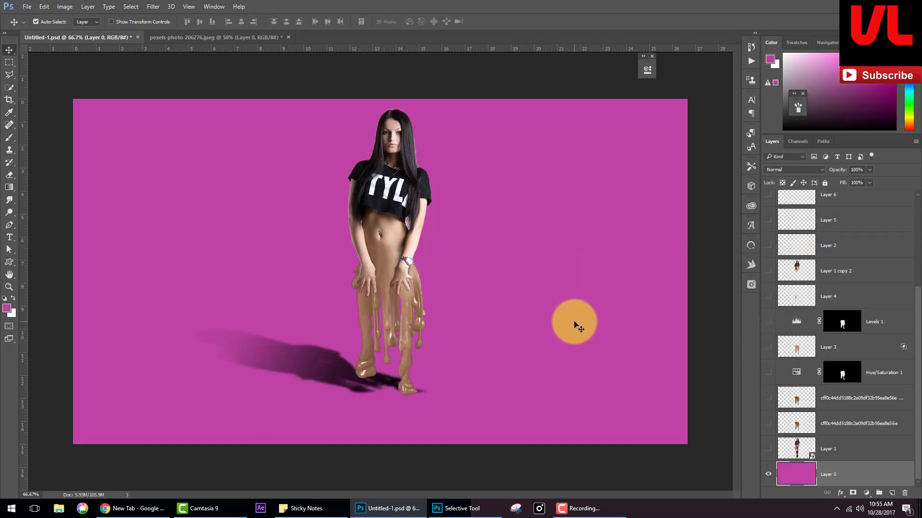
# Set the foreground colour to orange #e9a246.
pyautogui.click(8, 308)
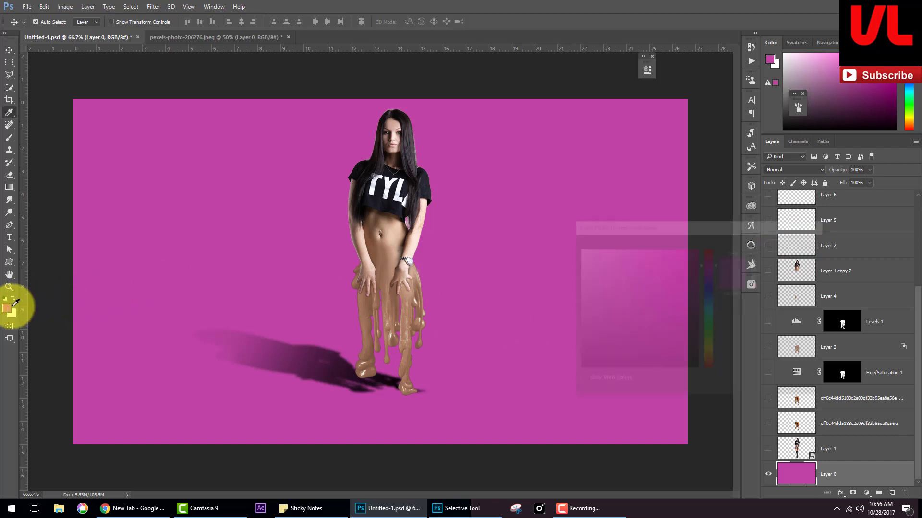
pyautogui.click(709, 355)
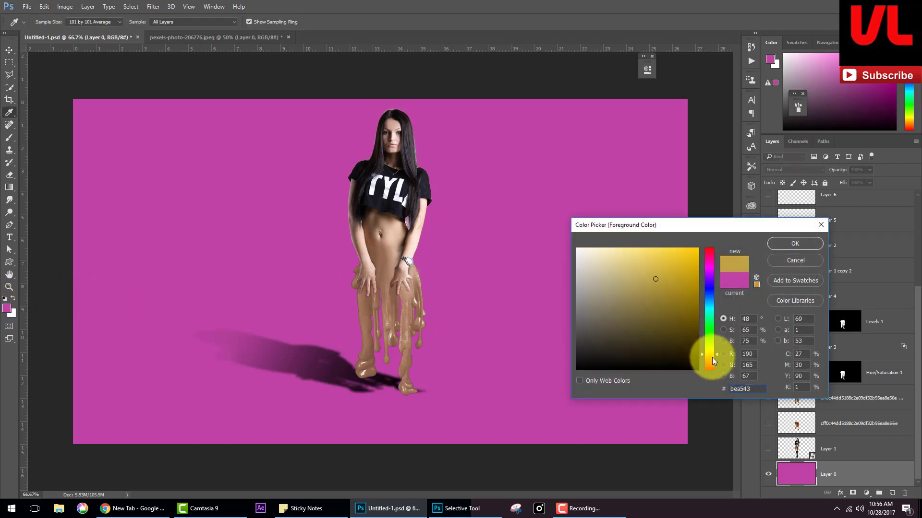
pyautogui.click(712, 359)
pyautogui.click(658, 265)
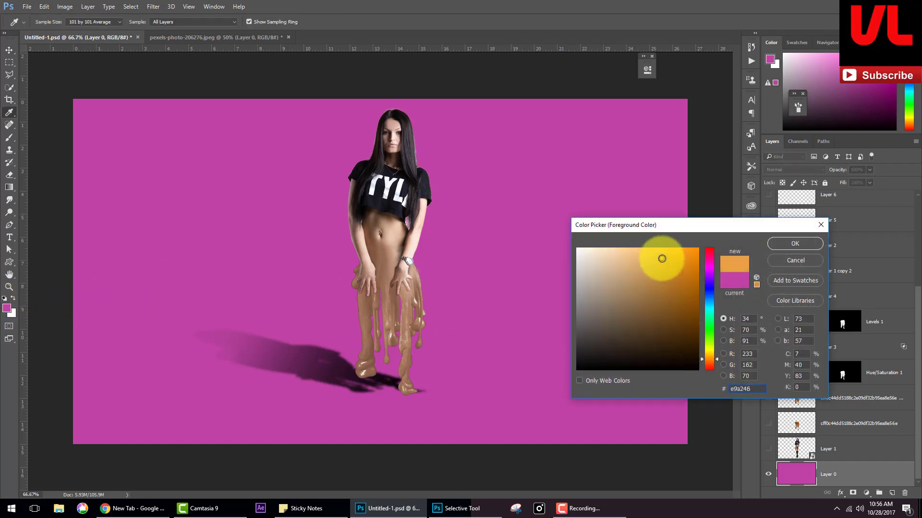
pyautogui.click(794, 244)
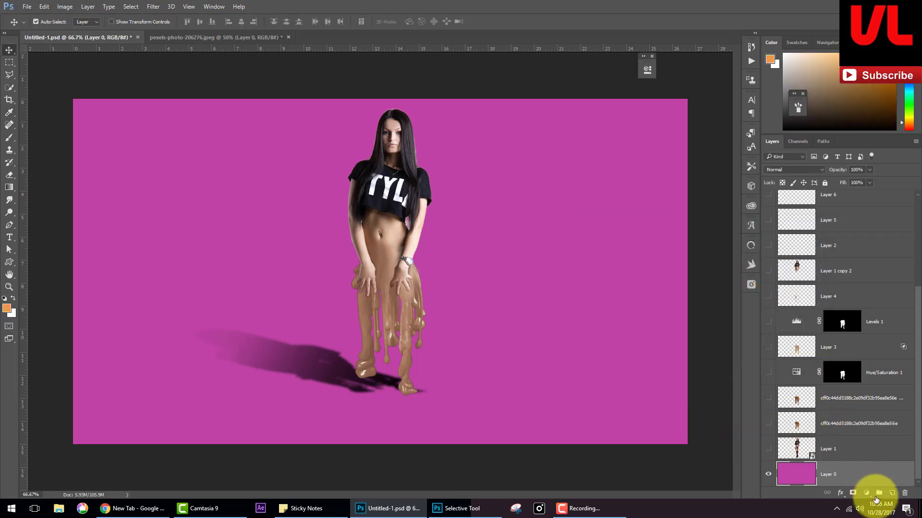
# On a new layer, paint a large soft orange spot with a full-opacity, full-flow brush.
pyautogui.click(896, 495)
pyautogui.click(10, 139)
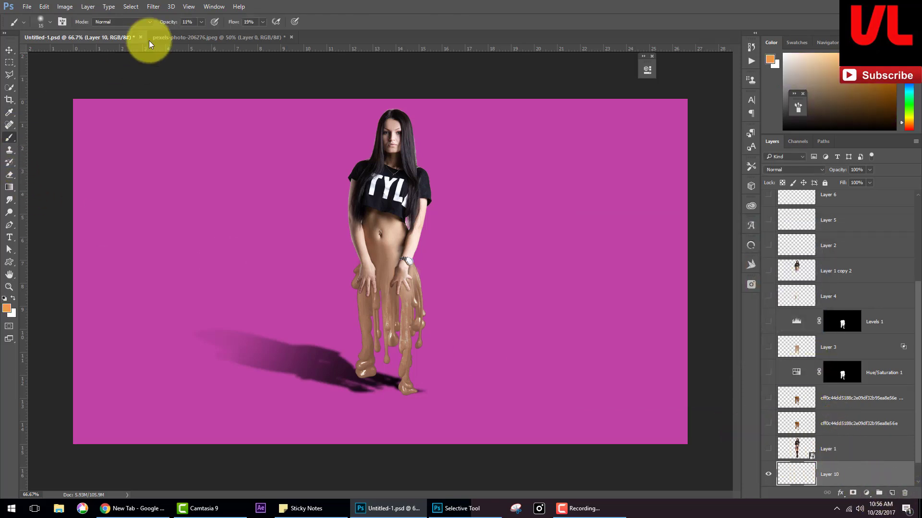
pyautogui.moveTo(166, 26)
pyautogui.mouseDown()
pyautogui.moveTo(236, 24)
pyautogui.moveTo(325, 81)
pyautogui.mouseUp()
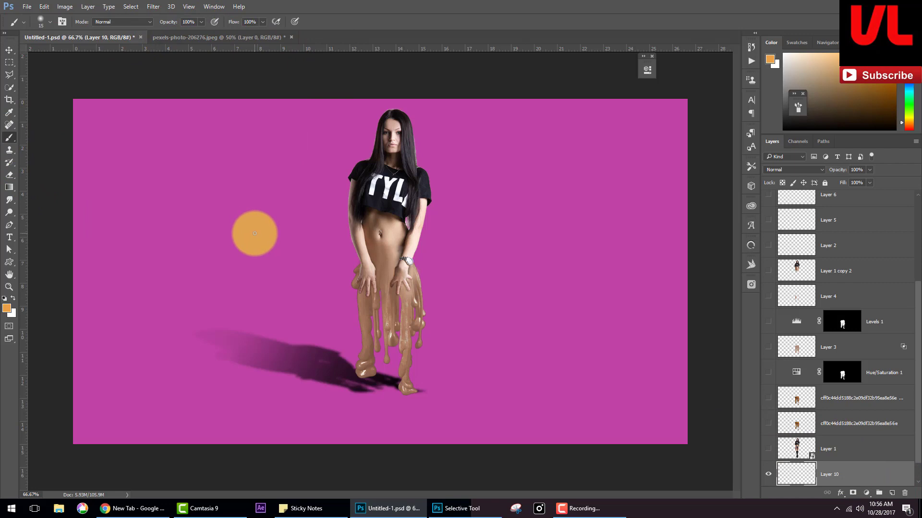
pyautogui.press(']')
pyautogui.click(260, 246)
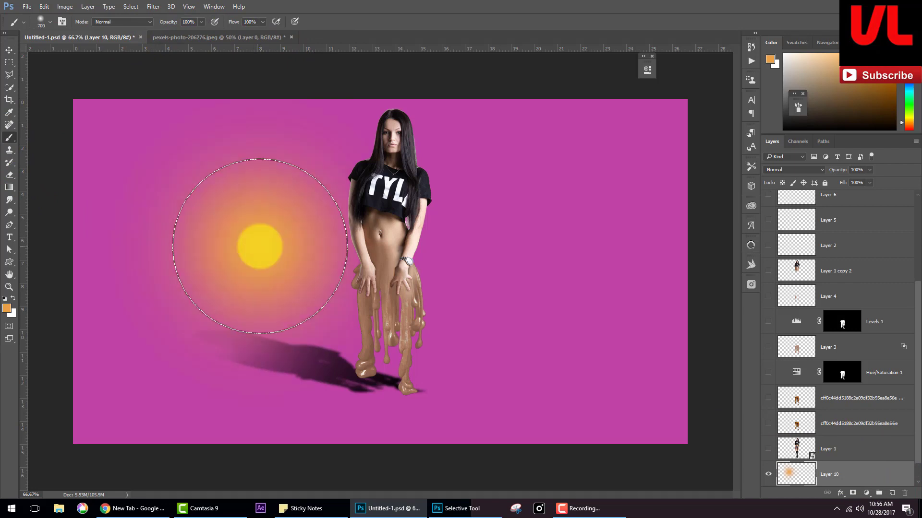
# Move the orange glow behind the figure and enlarge it to about 169%.
pyautogui.hotkey('ctrl', 't')
pyautogui.moveTo(288, 261); pyautogui.dragTo(408, 287)
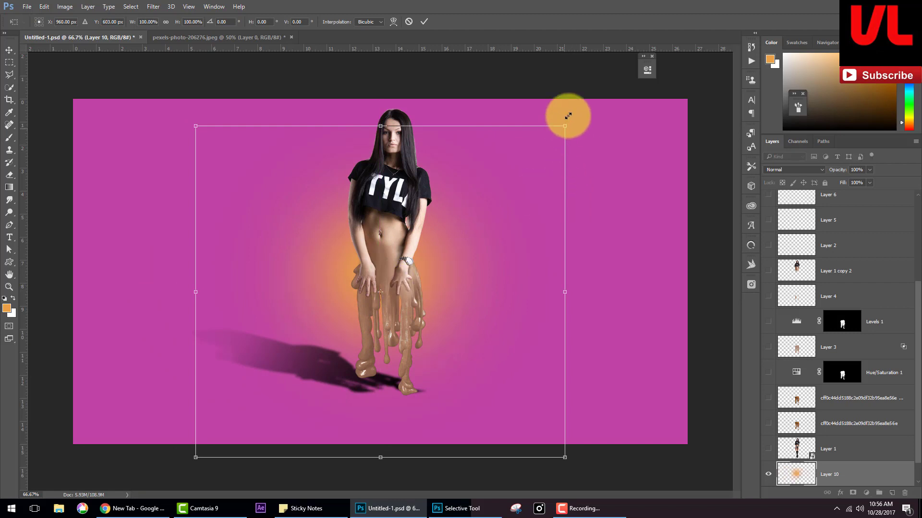
pyautogui.moveTo(570, 130)
pyautogui.mouseDown()
pyautogui.moveTo(743, 71)
pyautogui.moveTo(833, 72)
pyautogui.mouseUp()
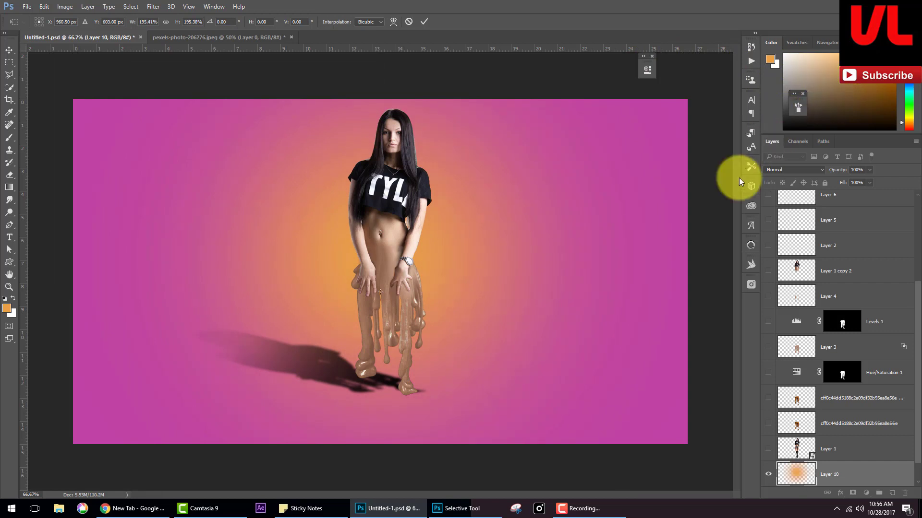
pyautogui.press('Return')
pyautogui.press('b')
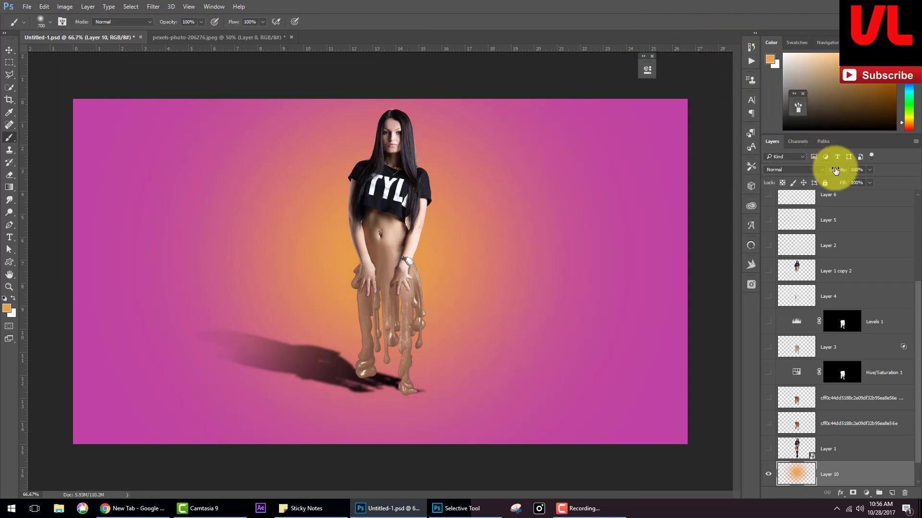
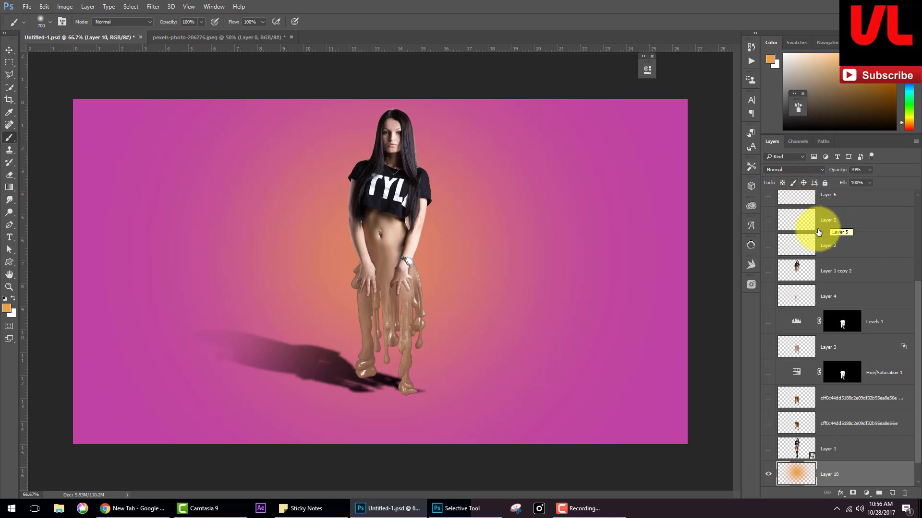
# Load the girl's selection, add a trial Levels layer above Layer 9, then undo it.
pyautogui.keyDown('ctrl'); pyautogui.click(802, 272); pyautogui.keyUp('ctrl')
pyautogui.scroll(2, 864, 269)
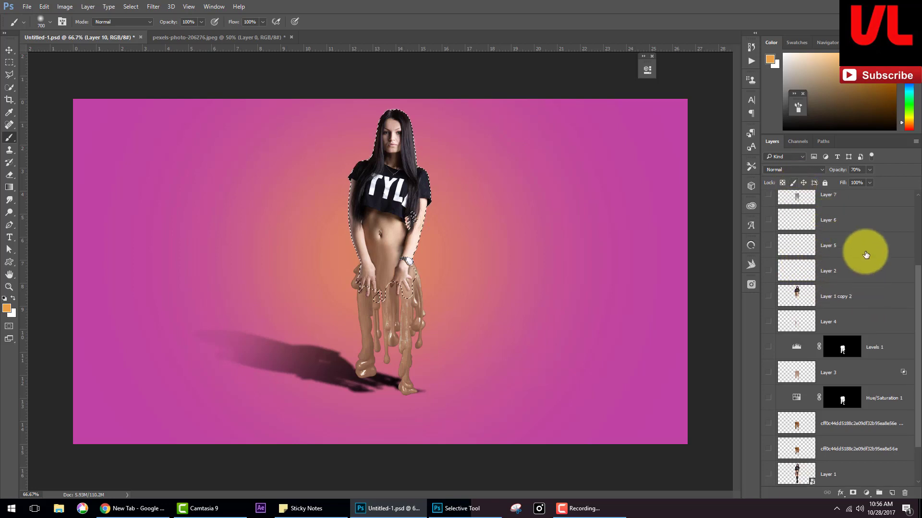
pyautogui.scroll(2, 864, 259)
pyautogui.scroll(1, 865, 255)
pyautogui.click(828, 204)
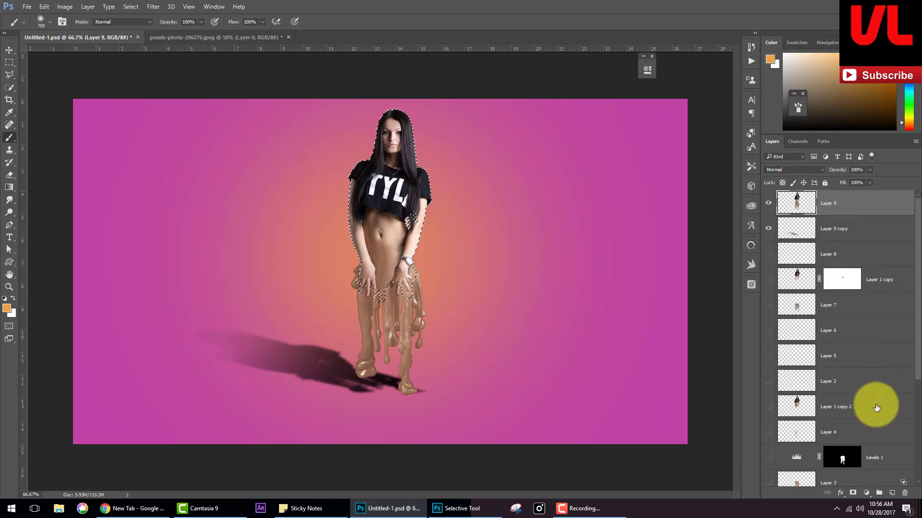
pyautogui.click(867, 494)
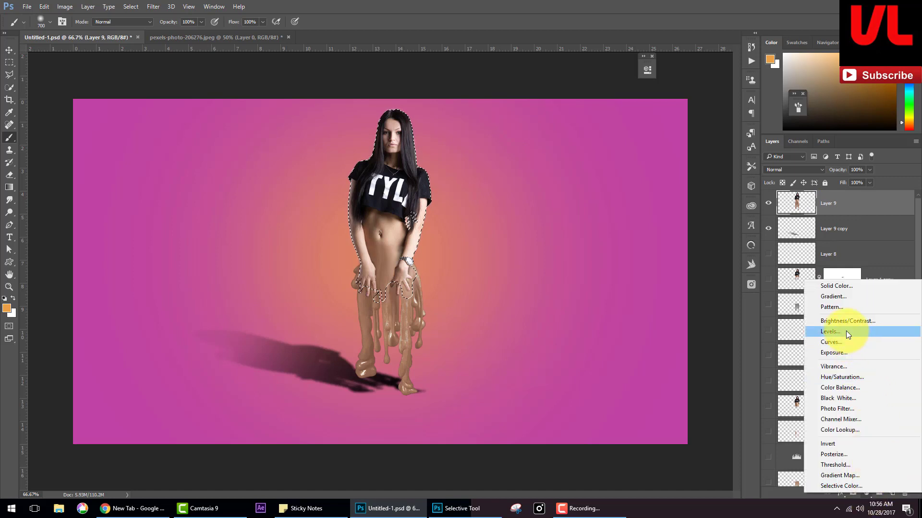
pyautogui.click(846, 330)
pyautogui.moveTo(587, 164); pyautogui.dragTo(600, 164)
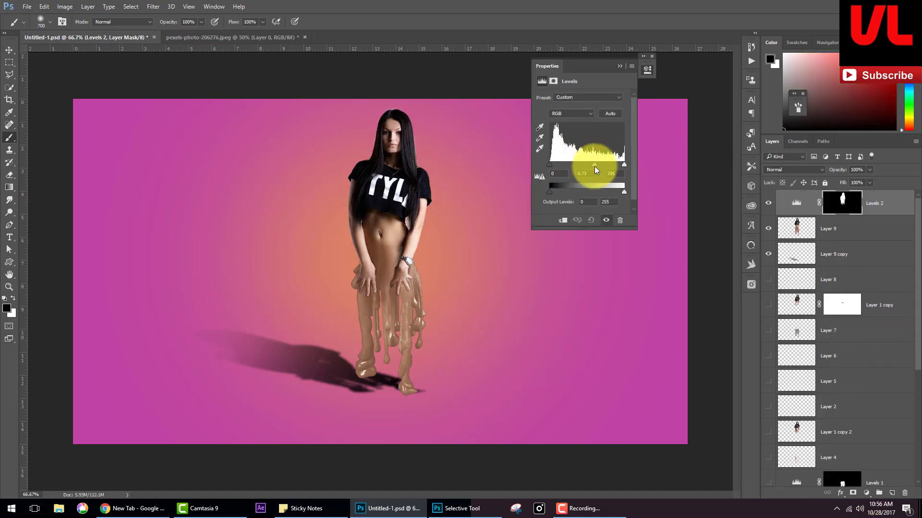
pyautogui.hotkey('ctrl', 'z')
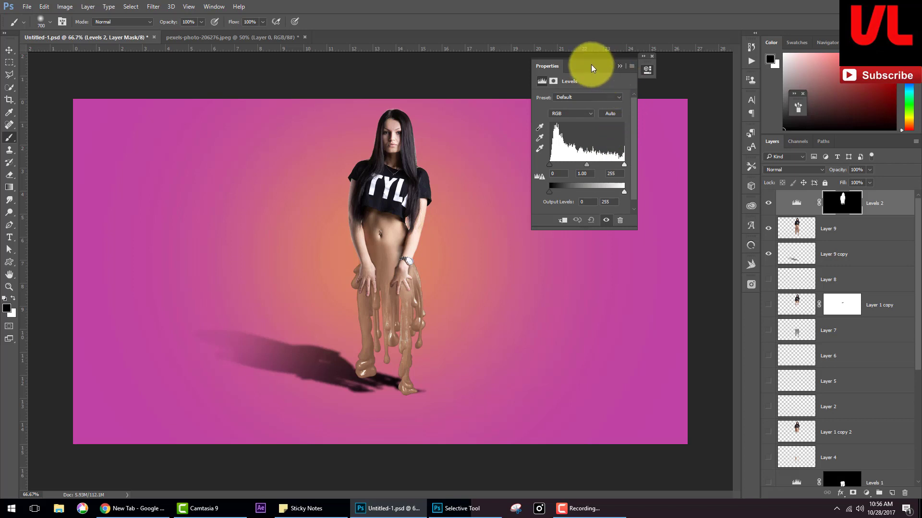
pyautogui.hotkey('ctrl', 'z')
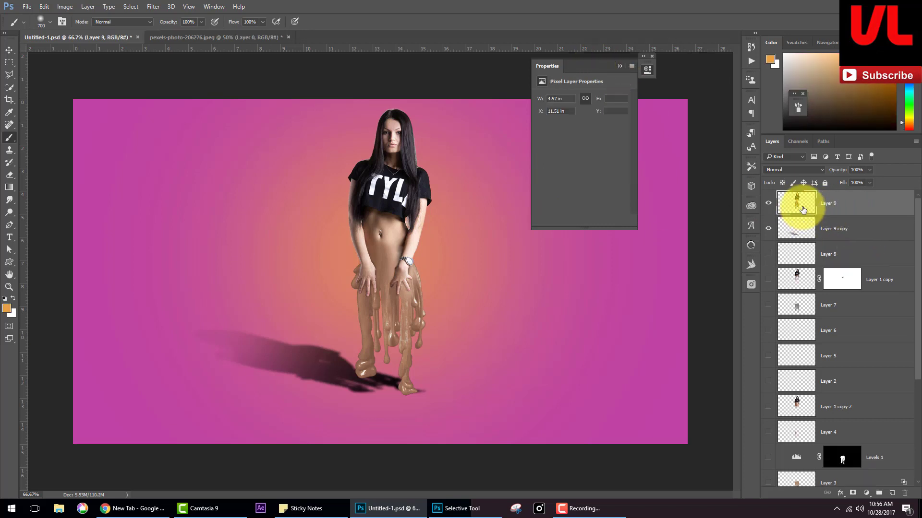
# Add a Levels adjustment masked to the girl with midtones 0.67 and output white 203.
pyautogui.keyDown('ctrl'); pyautogui.click(803, 209); pyautogui.keyUp('ctrl')
pyautogui.click(866, 493)
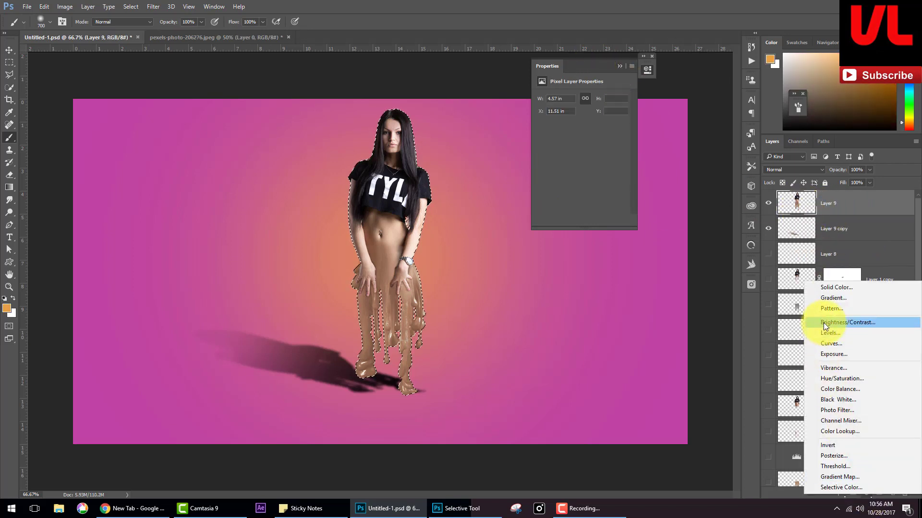
pyautogui.click(840, 333)
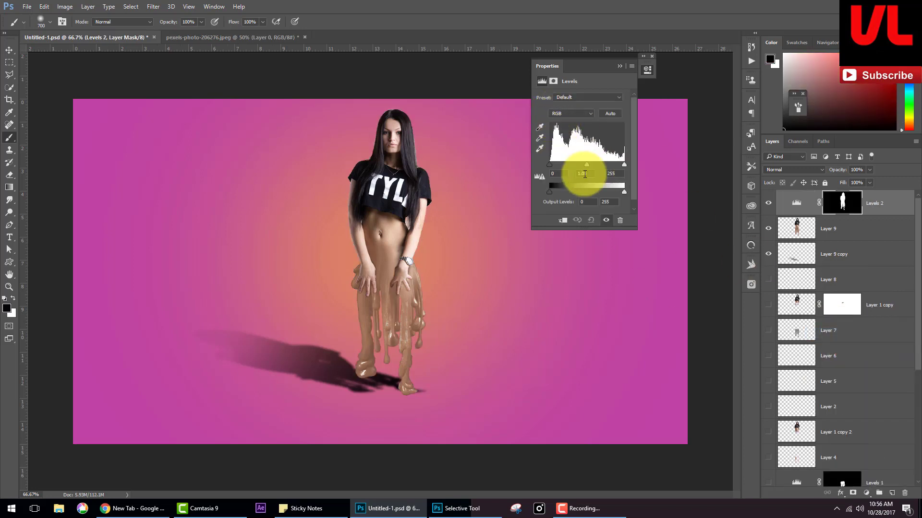
pyautogui.moveTo(586, 165); pyautogui.dragTo(612, 193)
pyautogui.click(621, 196)
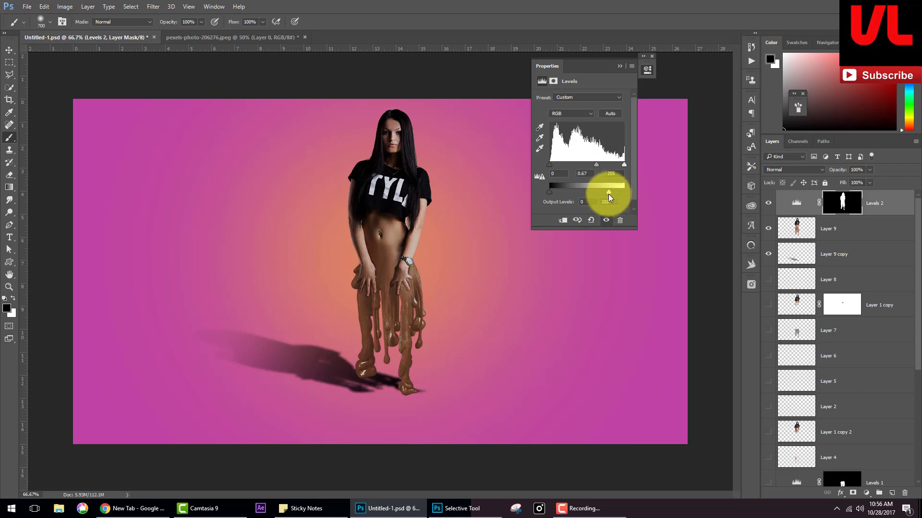
pyautogui.click(618, 66)
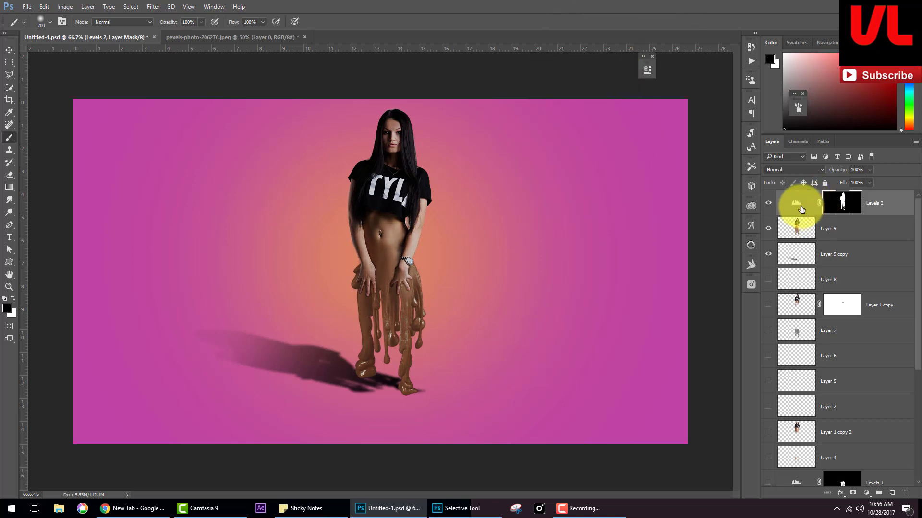
pyautogui.doubleClick(801, 209)
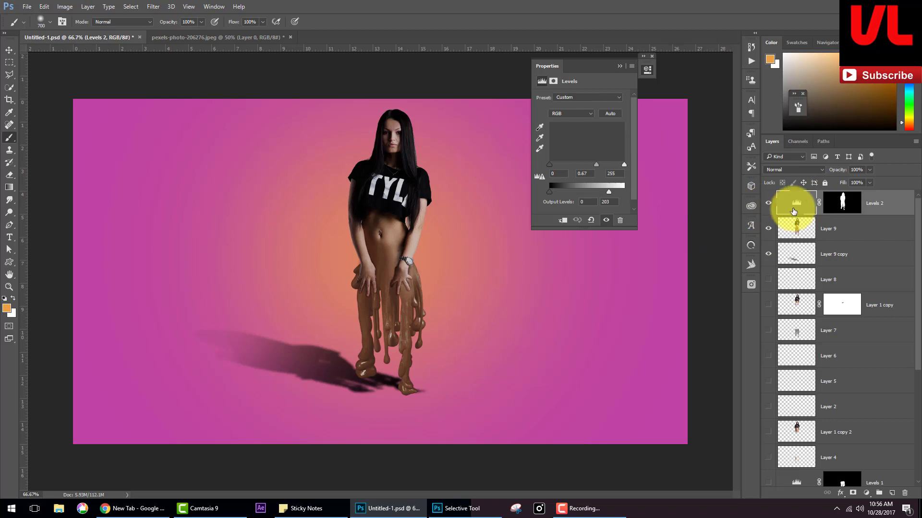
pyautogui.click(618, 67)
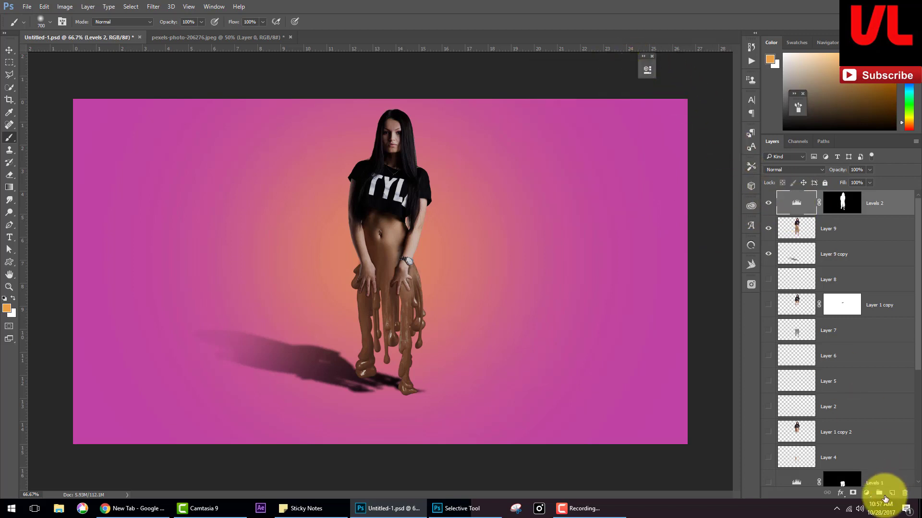
# Give Levels 2 a Blend If split on the Underlying Layer white slider at 121/255.
pyautogui.click(841, 494)
pyautogui.click(833, 377)
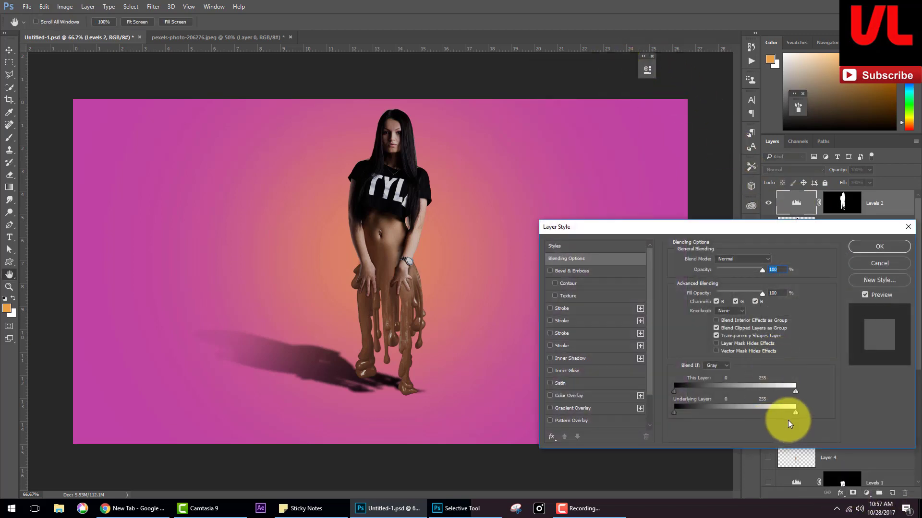
pyautogui.moveTo(794, 413); pyautogui.dragTo(755, 413)
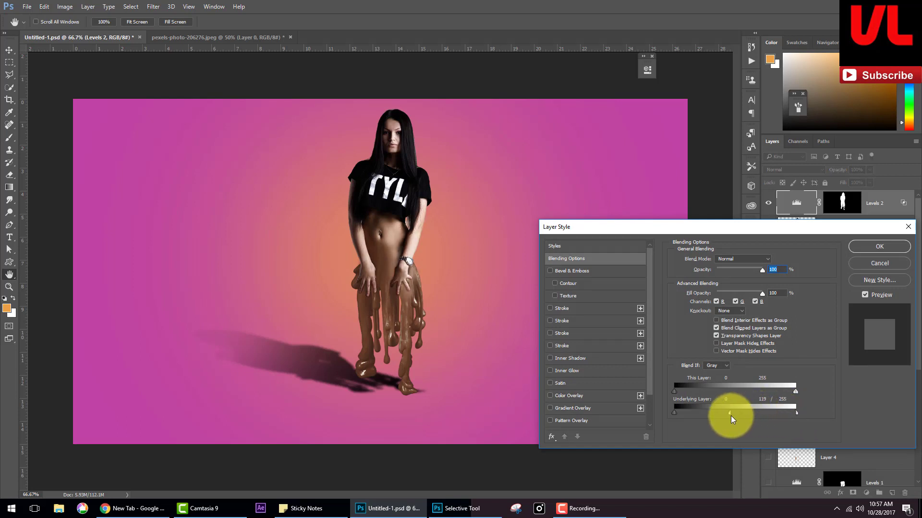
pyautogui.click(886, 249)
pyautogui.click(842, 202)
# Paint black on the Levels 2 mask over the head and chest with a 32% opacity, 35% flow, size 250 brush.
pyautogui.press('d')
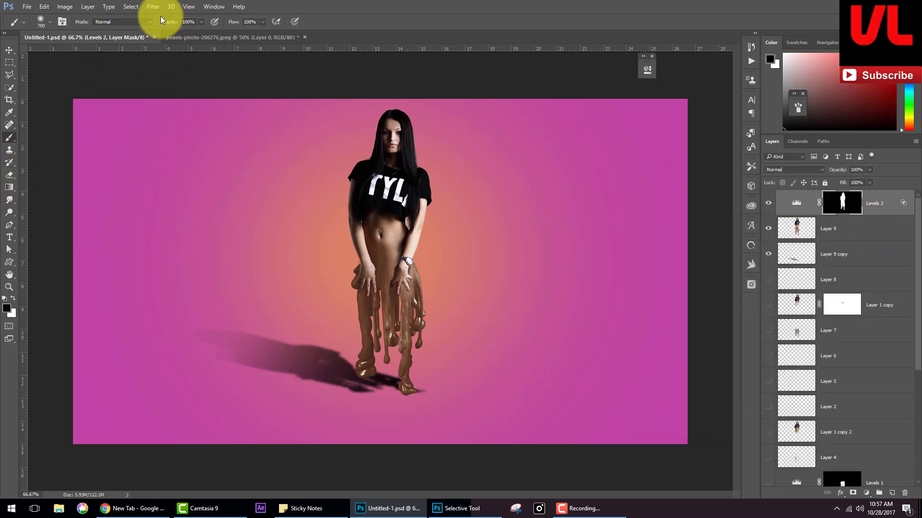
pyautogui.moveTo(168, 22); pyautogui.dragTo(126, 28)
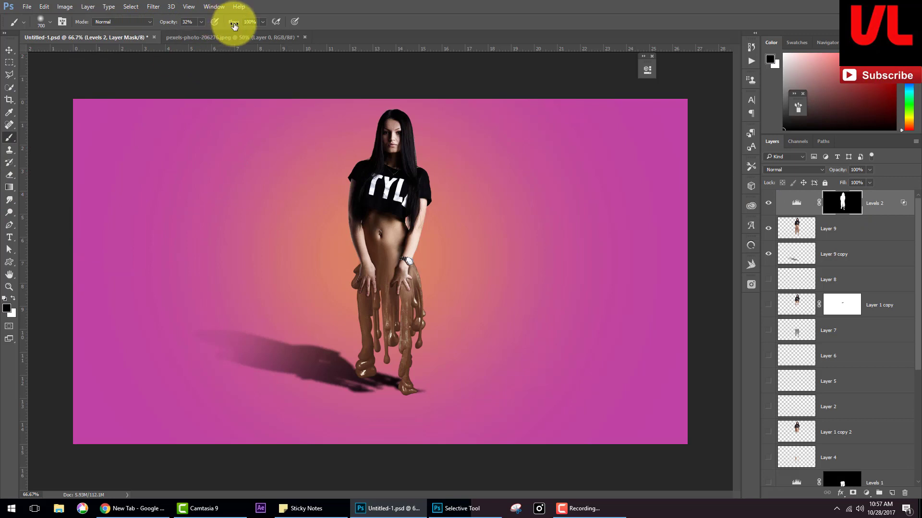
pyautogui.moveTo(234, 26); pyautogui.dragTo(212, 27)
pyautogui.press('[')
pyautogui.press('[')
pyautogui.press('[')
pyautogui.press('[')
pyautogui.press('[')
pyautogui.press('[')
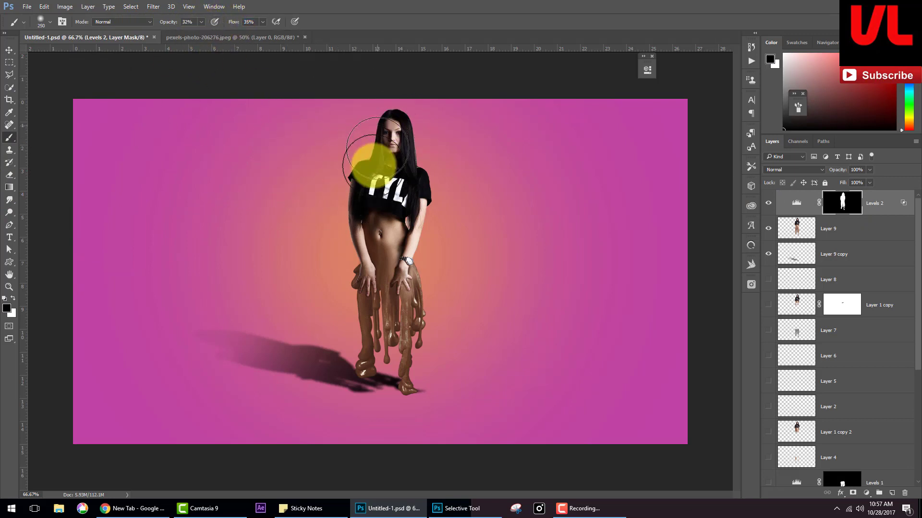
pyautogui.moveTo(374, 162)
pyautogui.mouseDown()
pyautogui.moveTo(383, 158)
pyautogui.moveTo(375, 226)
pyautogui.moveTo(367, 200)
pyautogui.moveTo(356, 282)
pyautogui.moveTo(366, 350)
pyautogui.moveTo(360, 288)
pyautogui.moveTo(403, 268)
pyautogui.moveTo(391, 221)
pyautogui.moveTo(397, 191)
pyautogui.moveTo(383, 205)
pyautogui.moveTo(370, 140)
pyautogui.moveTo(366, 294)
pyautogui.moveTo(390, 377)
pyautogui.moveTo(408, 292)
pyautogui.mouseUp()
pyautogui.press('[')
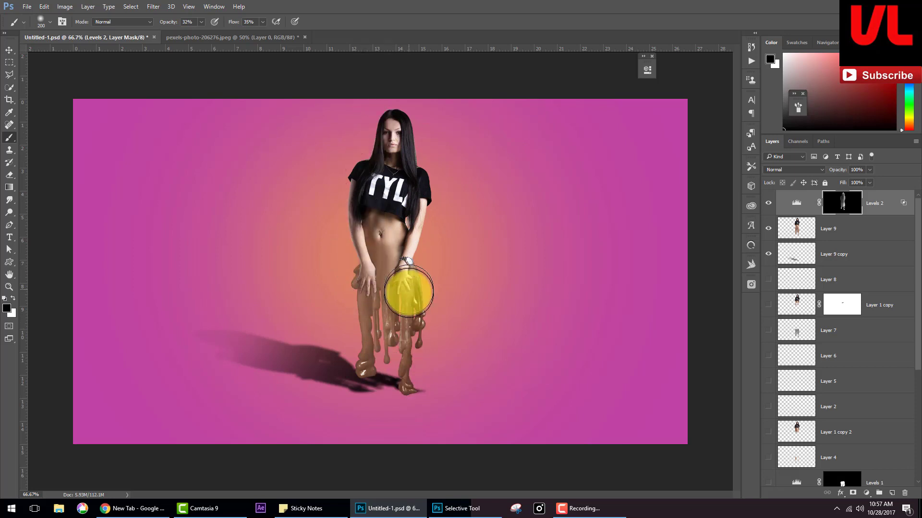
pyautogui.click(768, 204)
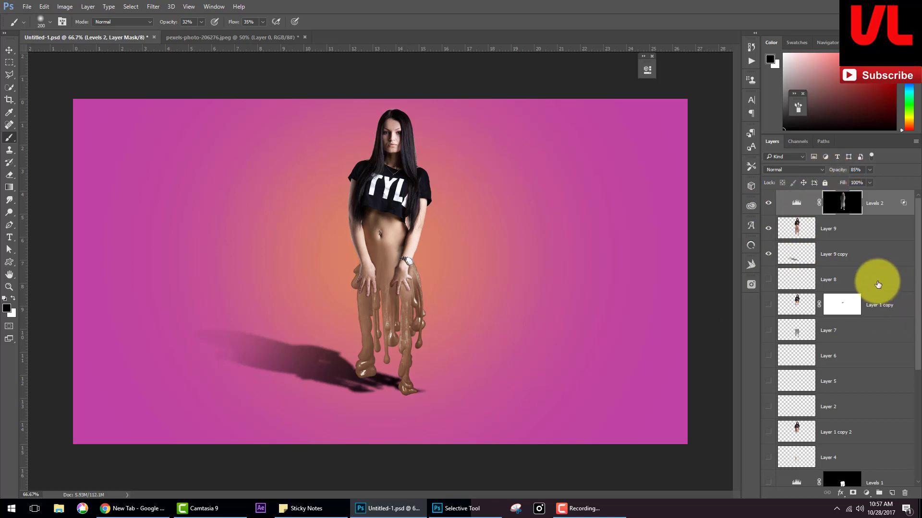
pyautogui.click(849, 255)
# Darken the cast shadow near the feet with a black brush at 10% opacity, 7% flow, size 70, then hide Layer 9 copy.
pyautogui.press('d')
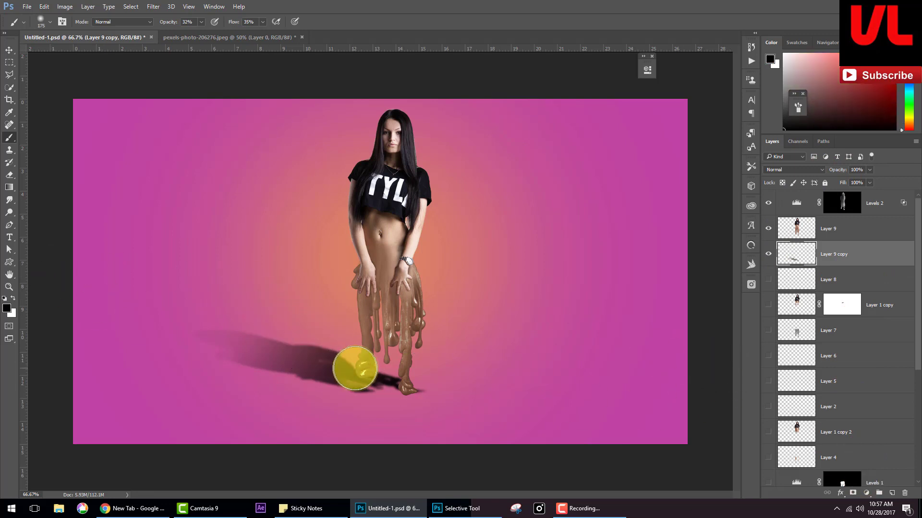
pyautogui.moveTo(361, 370); pyautogui.dragTo(373, 386)
pyautogui.press('[')
pyautogui.press('[')
pyautogui.press('[')
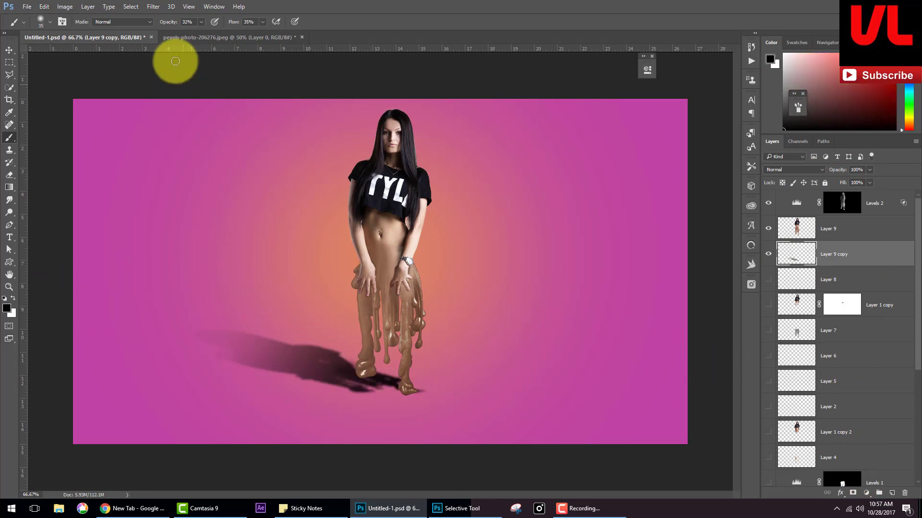
pyautogui.moveTo(169, 27); pyautogui.dragTo(153, 29)
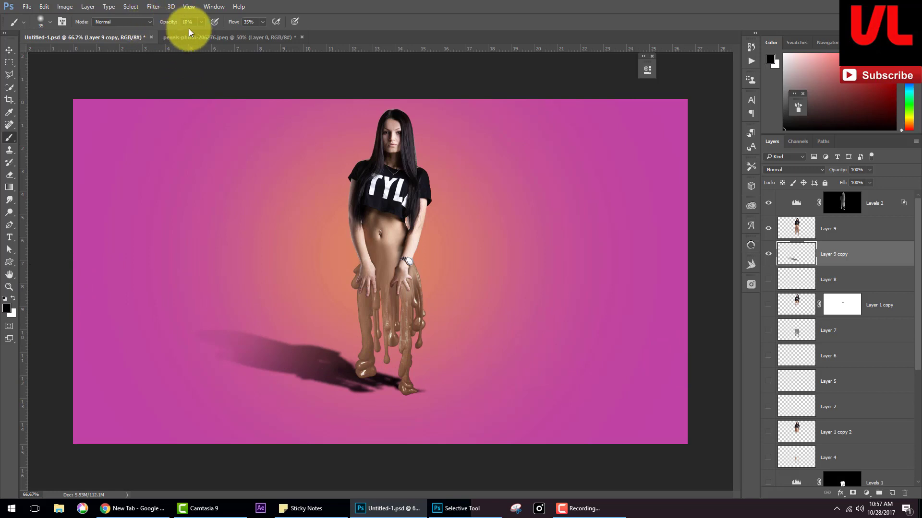
pyautogui.moveTo(234, 22); pyautogui.dragTo(222, 28)
pyautogui.click(370, 408)
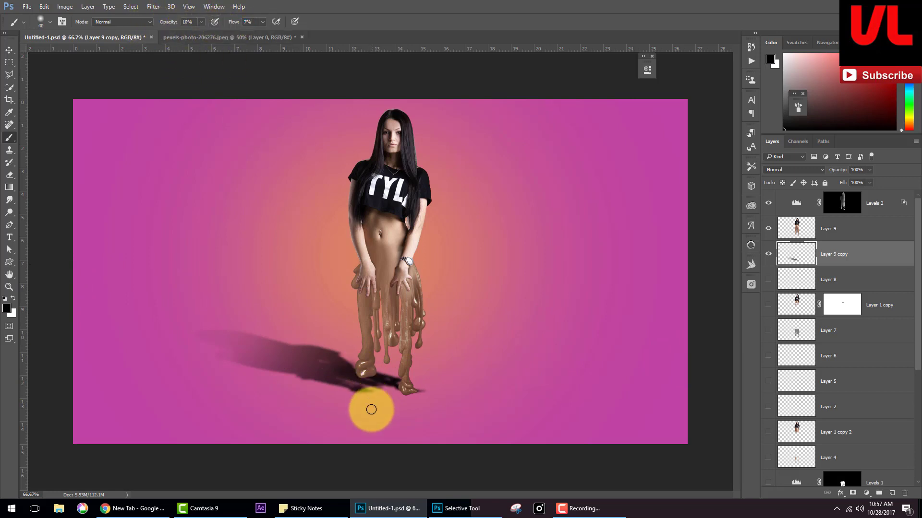
pyautogui.press(']')
pyautogui.press(']')
pyautogui.press(']')
pyautogui.moveTo(322, 347)
pyautogui.mouseDown()
pyautogui.moveTo(362, 371)
pyautogui.moveTo(298, 354)
pyautogui.moveTo(373, 387)
pyautogui.moveTo(347, 381)
pyautogui.moveTo(391, 386)
pyautogui.moveTo(303, 366)
pyautogui.moveTo(354, 370)
pyautogui.moveTo(339, 384)
pyautogui.moveTo(367, 385)
pyautogui.moveTo(312, 362)
pyautogui.moveTo(339, 372)
pyautogui.moveTo(294, 366)
pyautogui.moveTo(318, 387)
pyautogui.moveTo(357, 391)
pyautogui.moveTo(305, 377)
pyautogui.mouseUp()
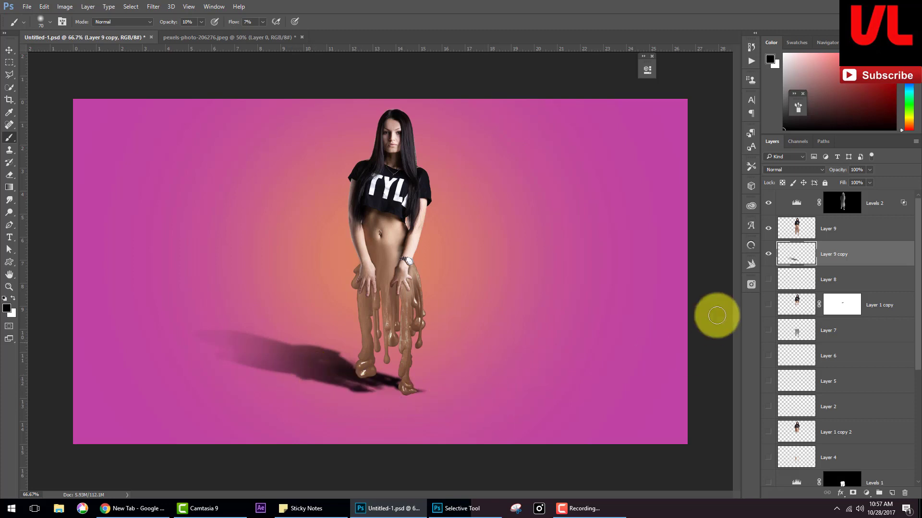
pyautogui.click(768, 254)
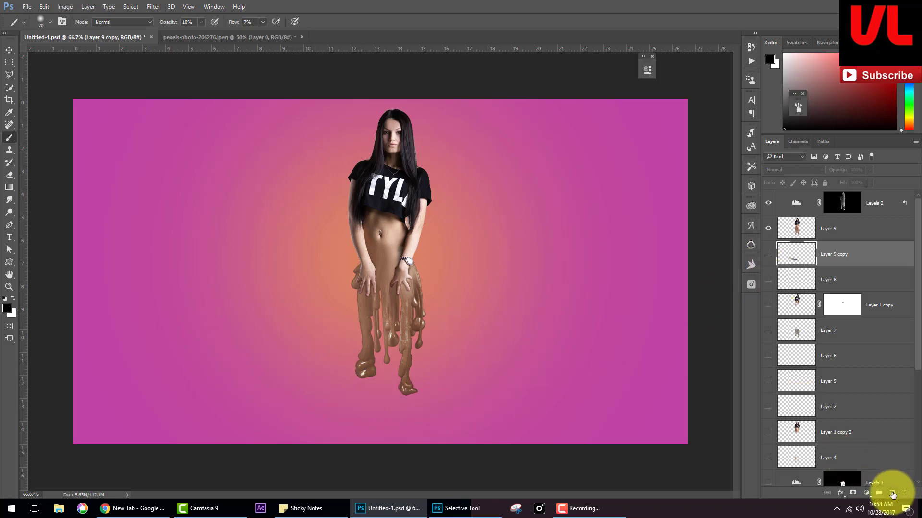
# Add a new layer and paint a trial dark shadow spot near the left foot.
pyautogui.click(892, 494)
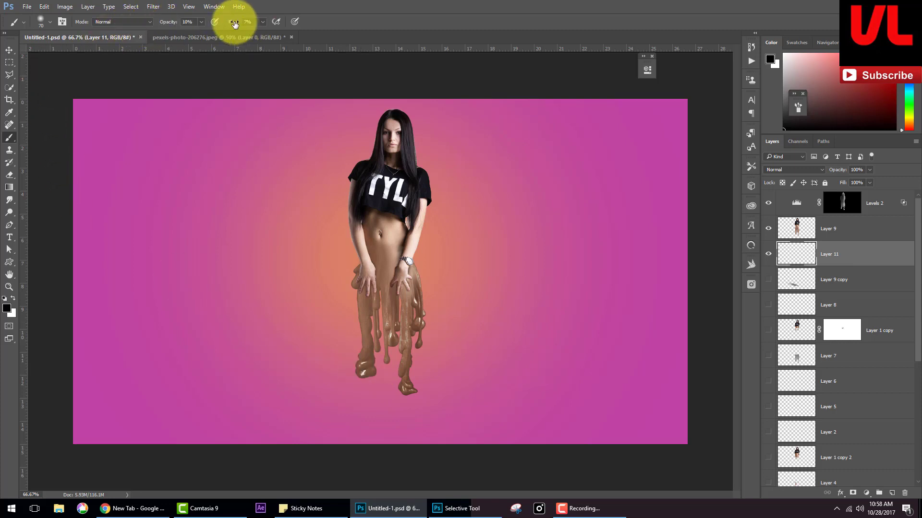
pyautogui.click(301, 387)
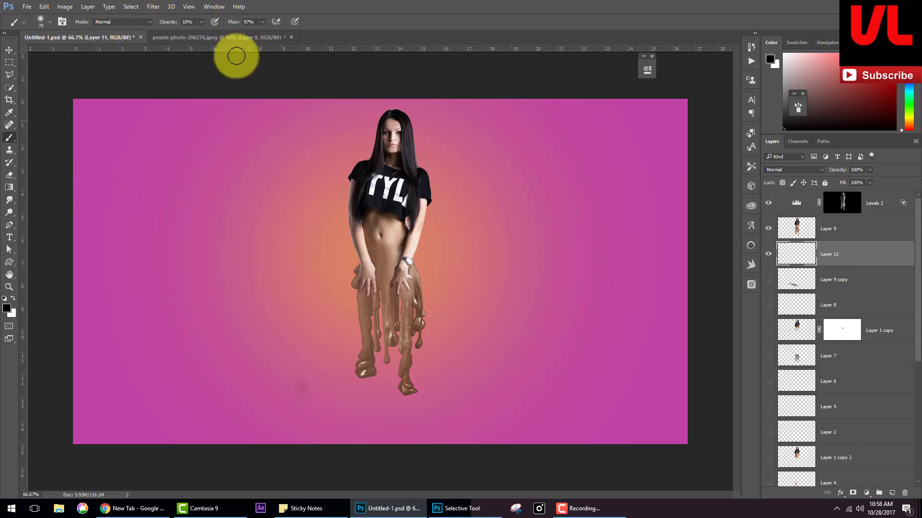
pyautogui.moveTo(235, 22); pyautogui.dragTo(240, 22)
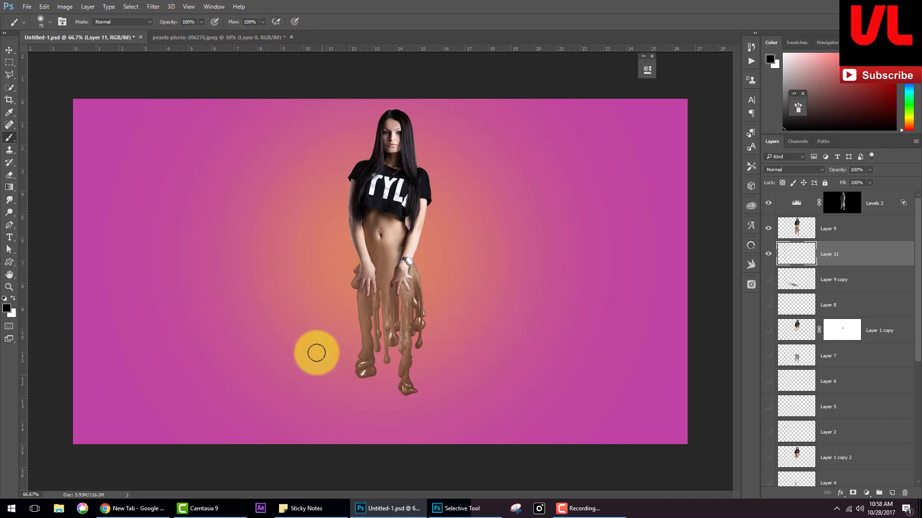
pyautogui.click(307, 390)
pyautogui.hotkey('ctrl', 't')
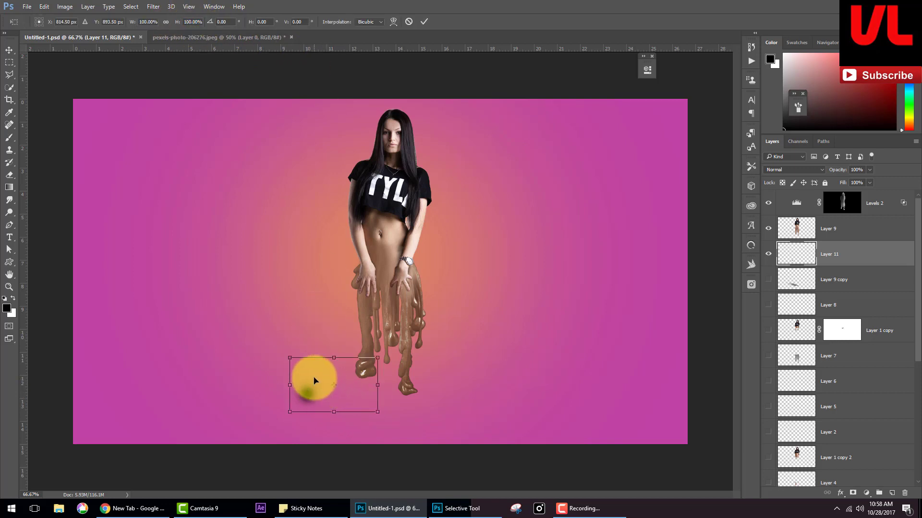
pyautogui.rightClick(314, 379)
pyautogui.click(306, 402)
pyautogui.doubleClick(362, 412)
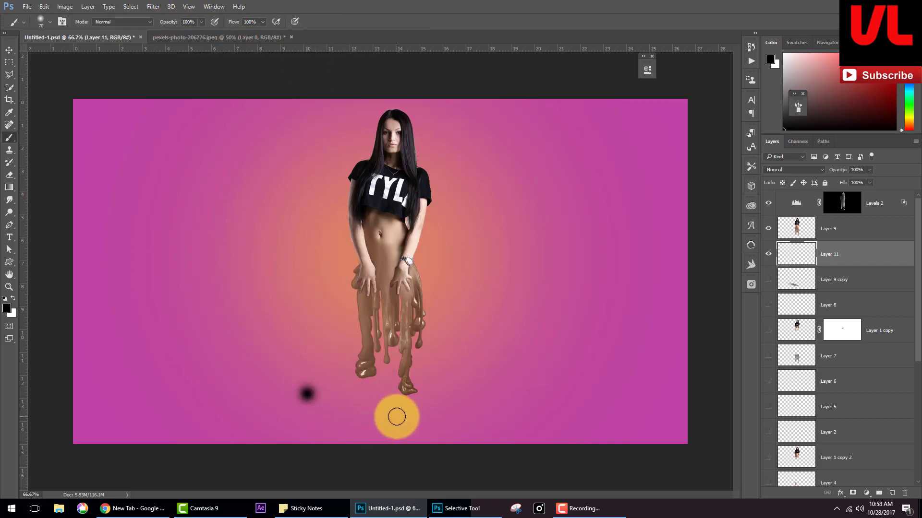
# On another new layer, paint a soft black dot and distort it into a flat shadow.
pyautogui.click(882, 491)
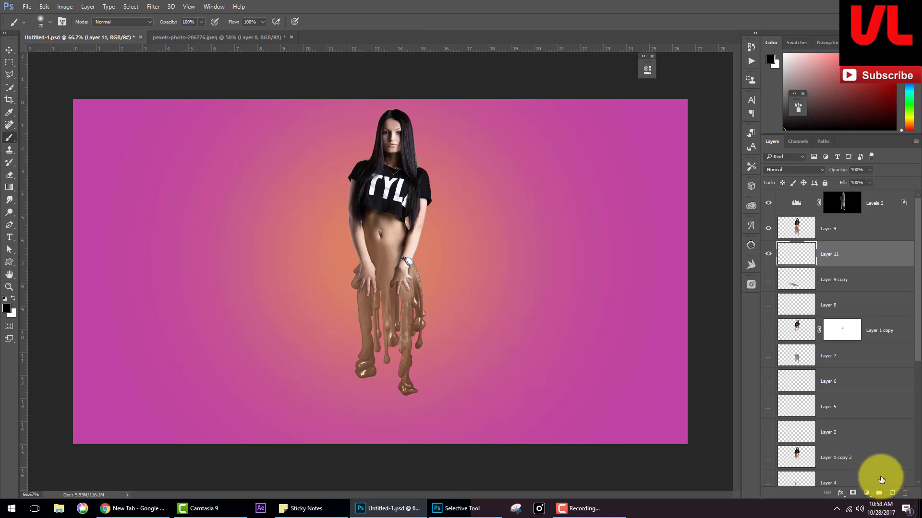
pyautogui.click(319, 386)
pyautogui.hotkey('ctrl', 't')
pyautogui.rightClick(330, 380)
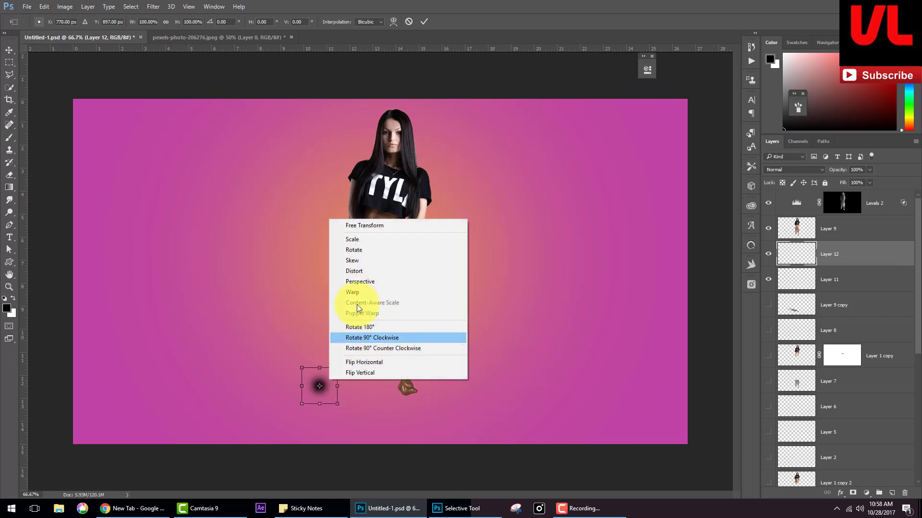
pyautogui.click(362, 268)
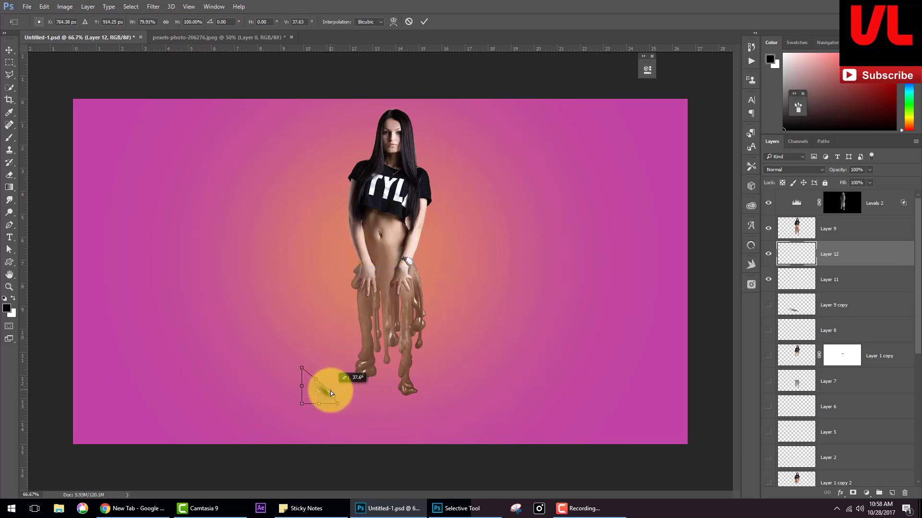
pyautogui.moveTo(330, 391); pyautogui.dragTo(304, 393)
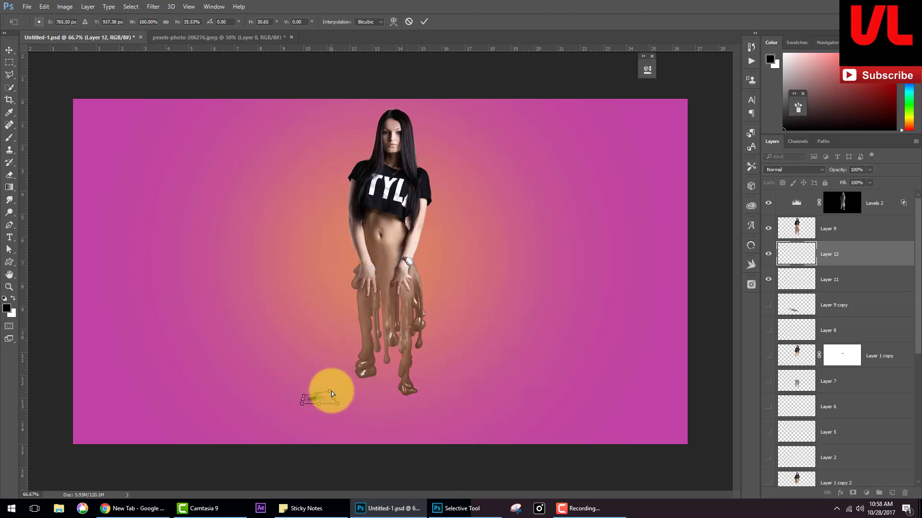
pyautogui.press('Return')
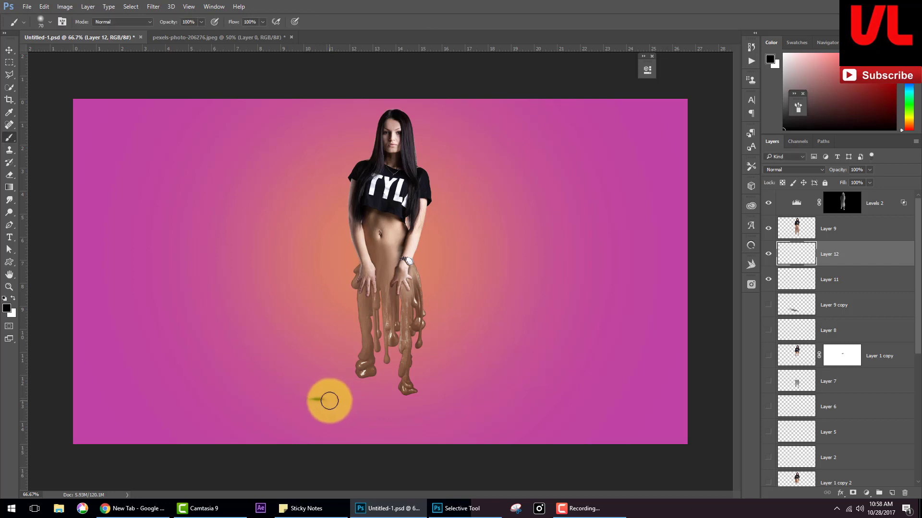
pyautogui.hotkey('ctrl', 't')
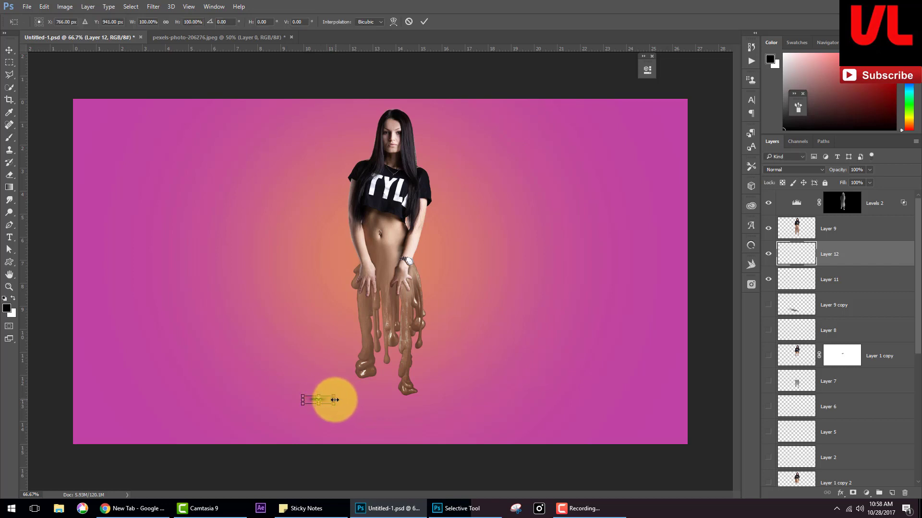
pyautogui.press('Return')
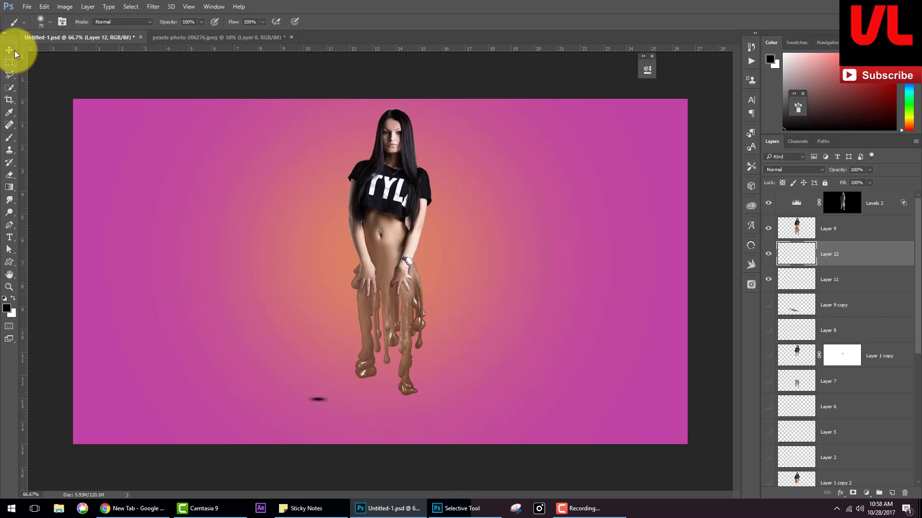
# Move the flattened shadow beneath the left melted foot and scale it to about 230% width.
pyautogui.click(15, 51)
pyautogui.moveTo(318, 399)
pyautogui.mouseDown()
pyautogui.moveTo(362, 376)
pyautogui.moveTo(399, 407)
pyautogui.moveTo(377, 388)
pyautogui.moveTo(384, 380)
pyautogui.mouseUp()
pyautogui.hotkey('ctrl', 't')
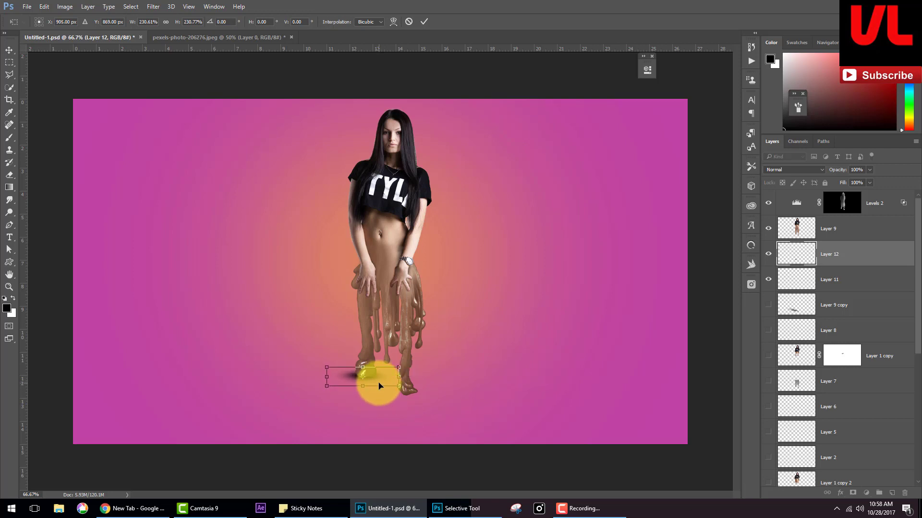
pyautogui.press('Return')
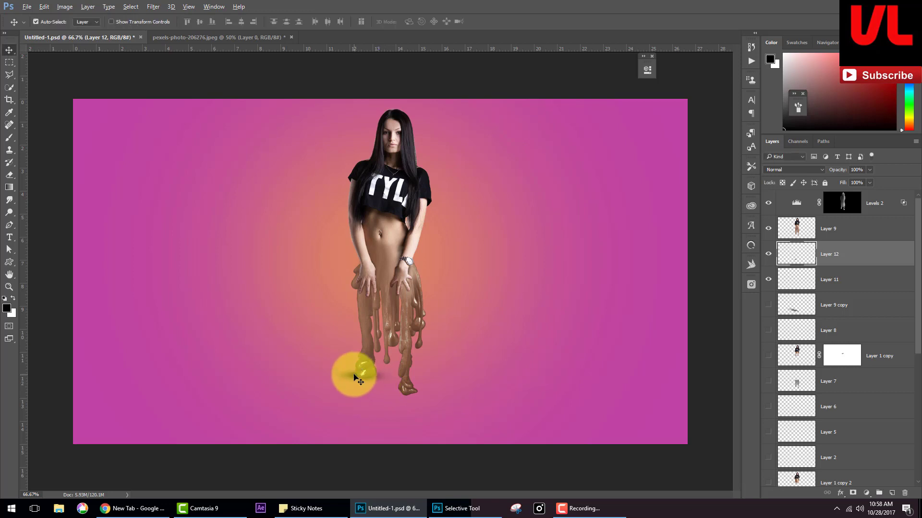
# Alt-drag a copy of the shadow under the right foot and scale it to about 77%.
pyautogui.moveTo(394, 396); pyautogui.dragTo(394, 396)
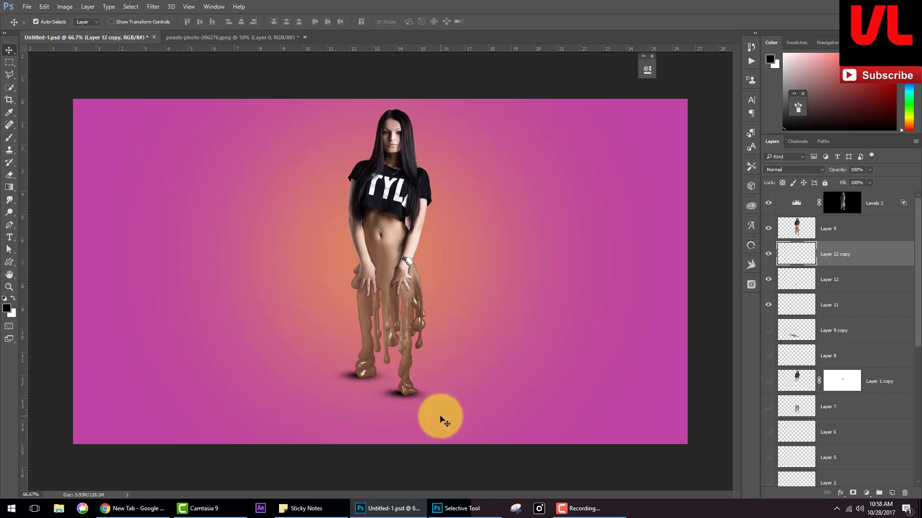
pyautogui.hotkey('ctrl', 't')
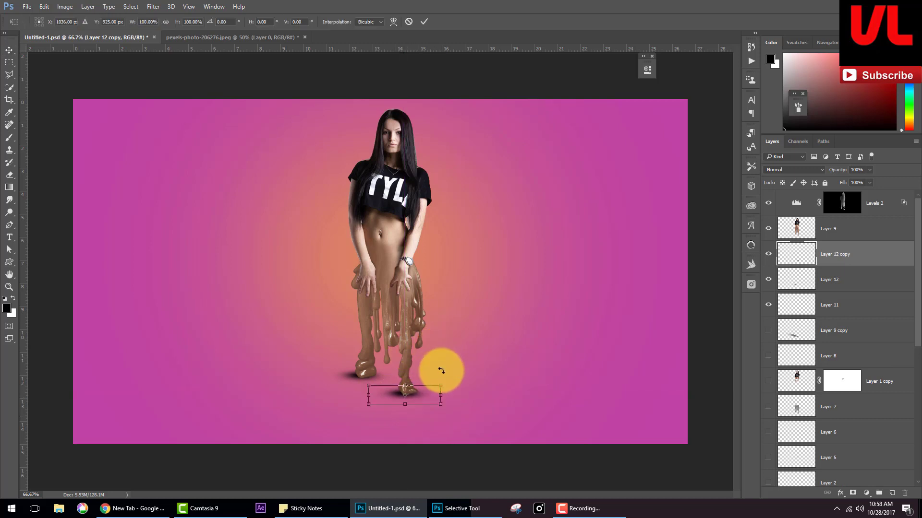
pyautogui.moveTo(441, 384); pyautogui.dragTo(432, 387)
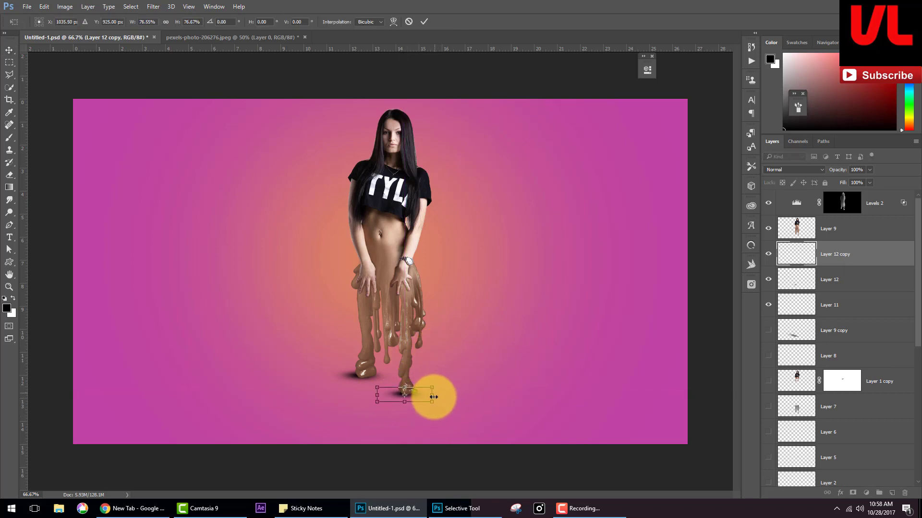
pyautogui.press('Return')
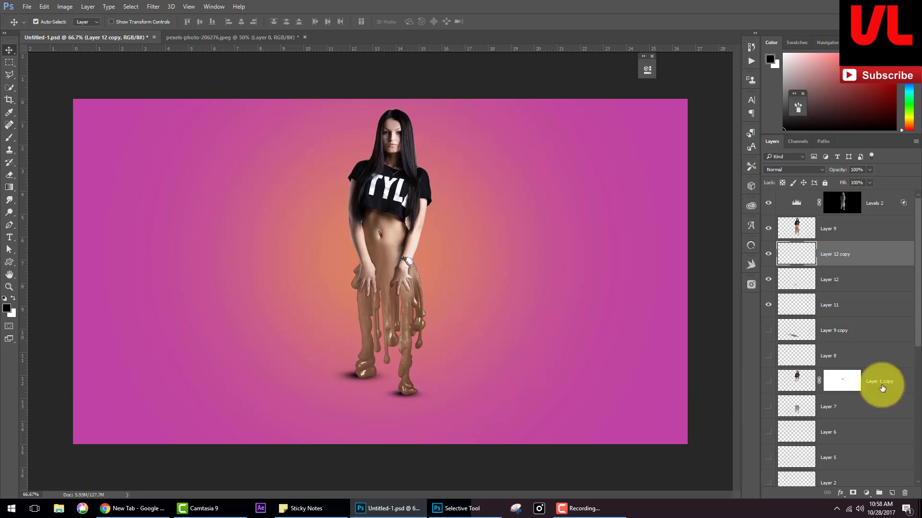
# Duplicate the shadow layer and try stretching the copy, undoing the oversized attempt.
pyautogui.click(890, 497)
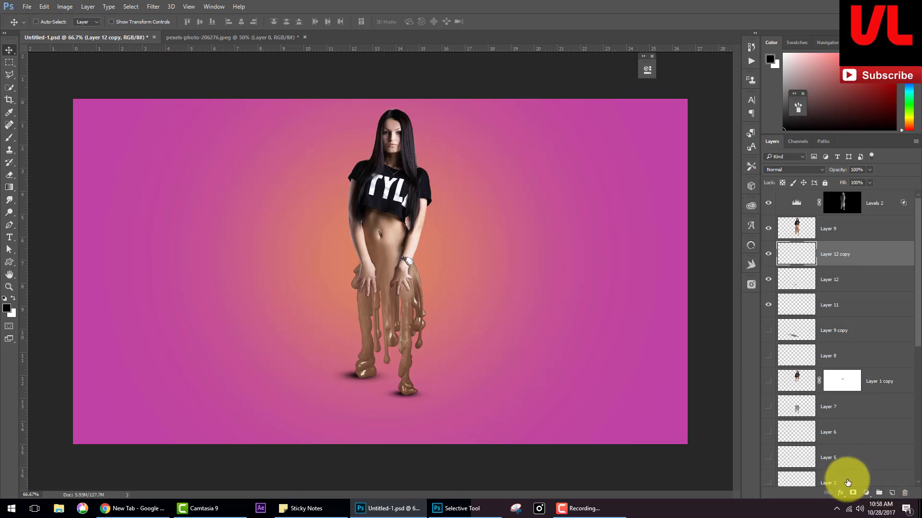
pyautogui.moveTo(483, 421); pyautogui.dragTo(447, 403)
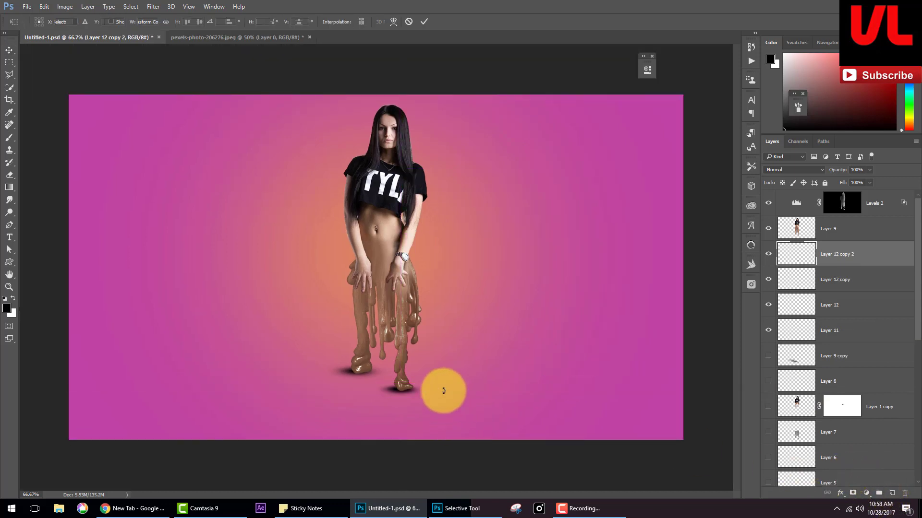
pyautogui.hotkey('ctrl', 't')
pyautogui.moveTo(439, 404); pyautogui.dragTo(485, 426)
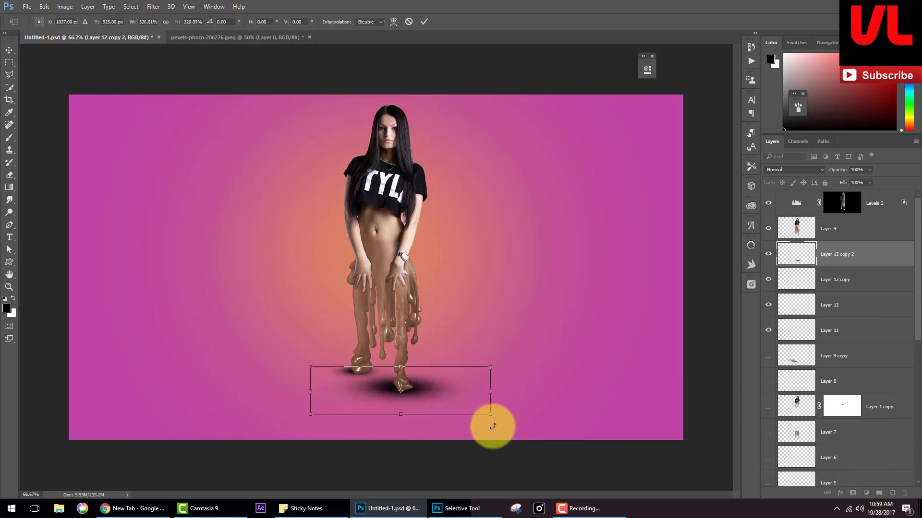
pyautogui.hotkey('ctrl', 'z')
pyautogui.press('Return')
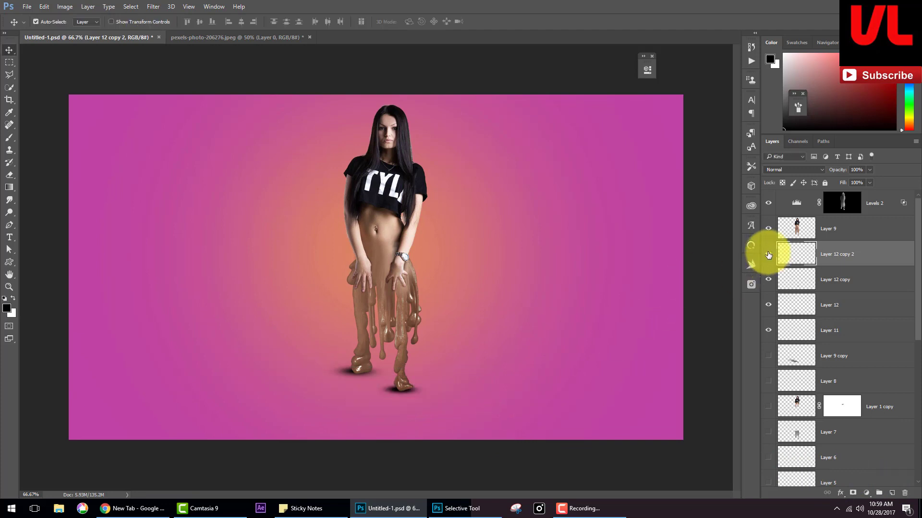
# Stretch the duplicate shadow about 474% wide under both feet and set its opacity to 30%.
pyautogui.click(769, 255)
pyautogui.hotkey('ctrl', 't')
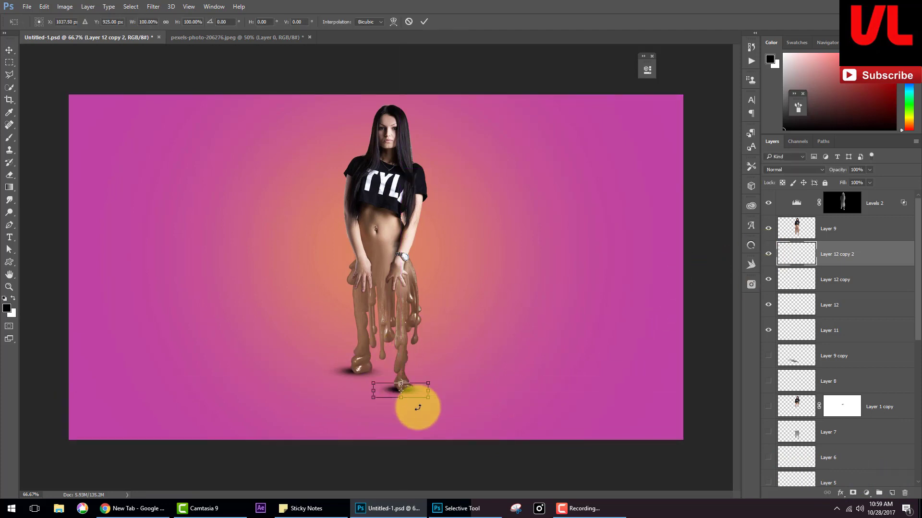
pyautogui.moveTo(427, 396); pyautogui.dragTo(458, 418)
pyautogui.moveTo(515, 453); pyautogui.dragTo(531, 458)
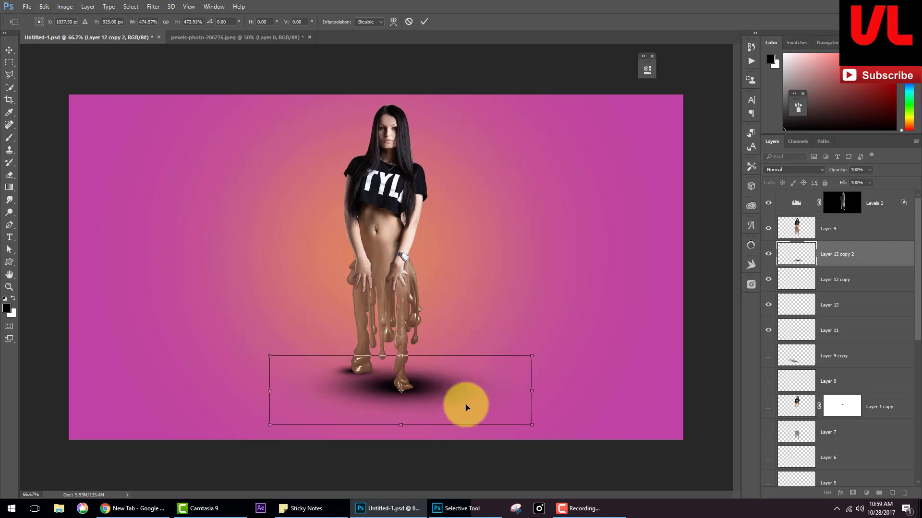
pyautogui.moveTo(467, 405); pyautogui.dragTo(452, 397)
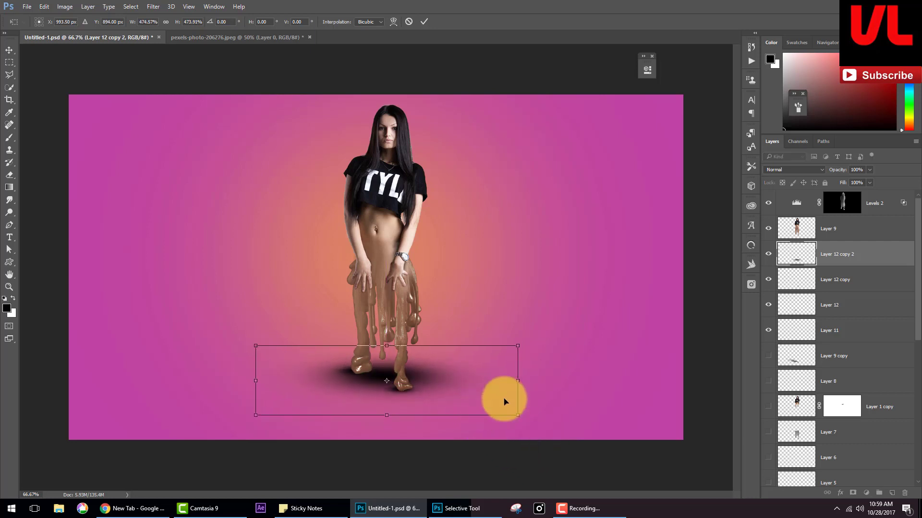
pyautogui.press('Return')
pyautogui.moveTo(840, 171); pyautogui.dragTo(797, 179)
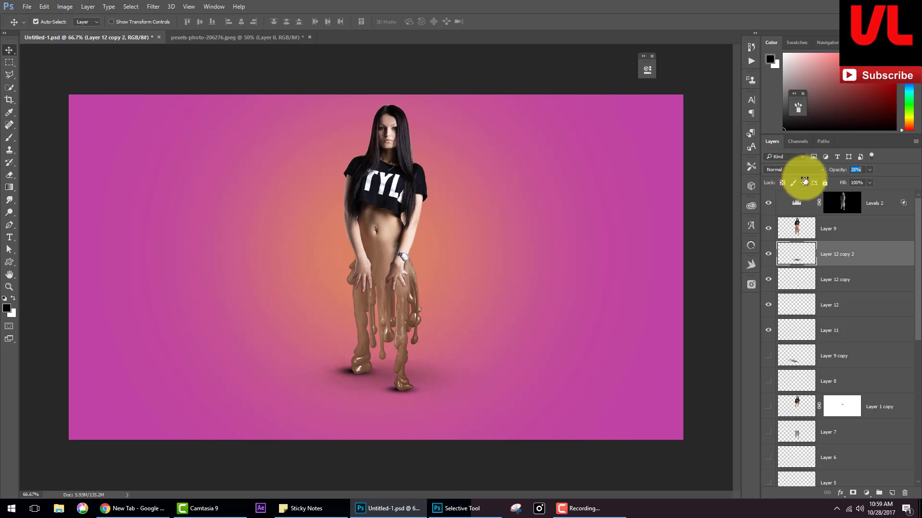
pyautogui.moveTo(805, 181); pyautogui.dragTo(808, 183)
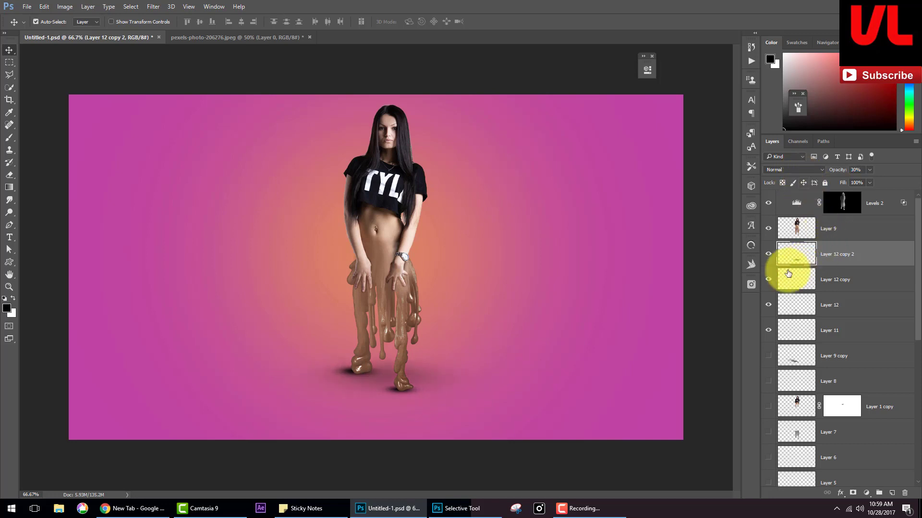
# Show Layer 9 copy's long cast shadow again at 9% opacity.
pyautogui.click(769, 356)
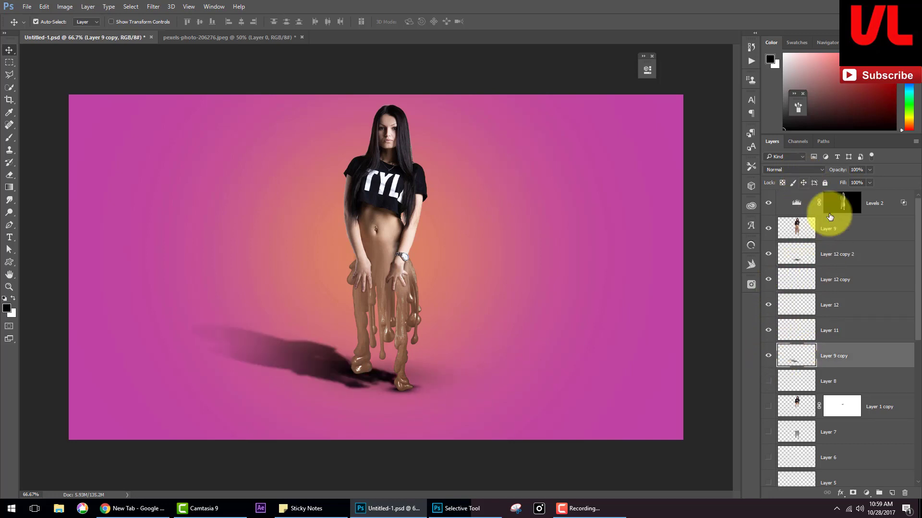
pyautogui.moveTo(835, 170); pyautogui.dragTo(804, 179)
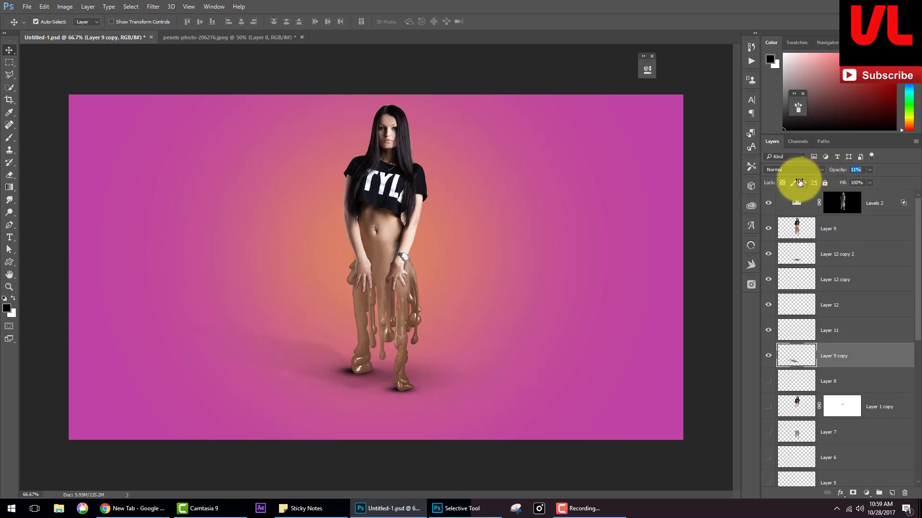
pyautogui.write('9')
pyautogui.hotkey('ctrl', '-')
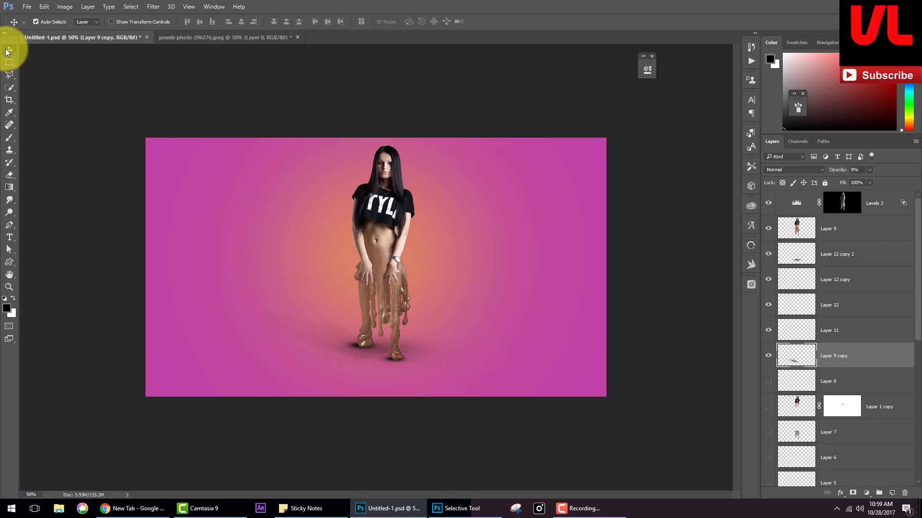
# Select Levels 2, save the document, and zoom back in on the composition.
pyautogui.click(874, 198)
pyautogui.hotkey('ctrl', 's')
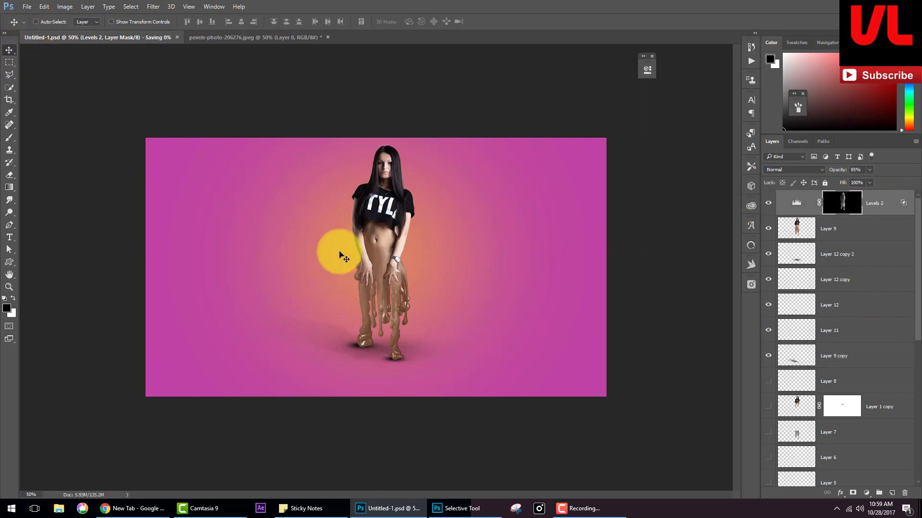
pyautogui.press('ctrl')
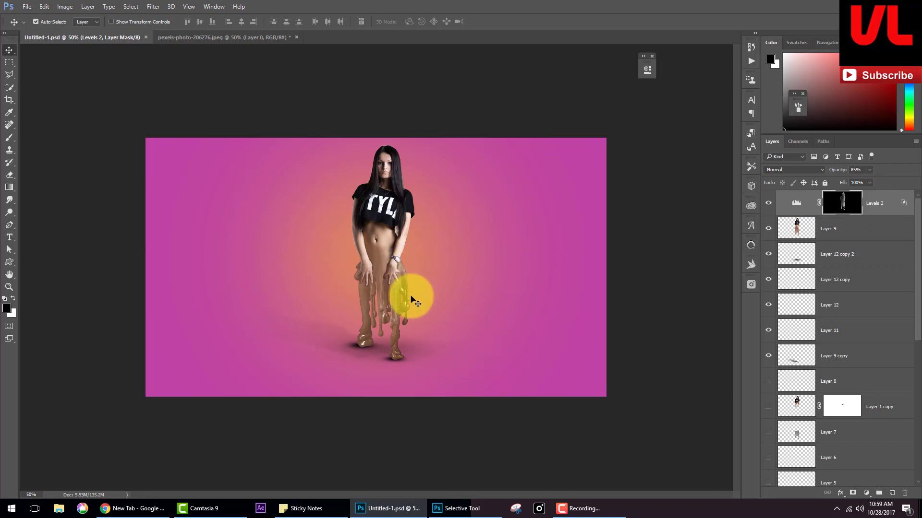
pyautogui.hotkey('ctrl', '+')
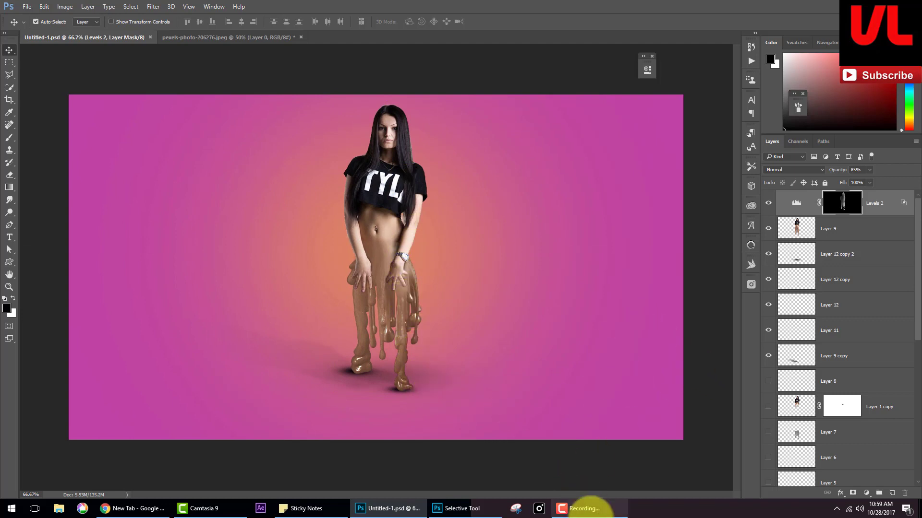
pyautogui.click(588, 508)
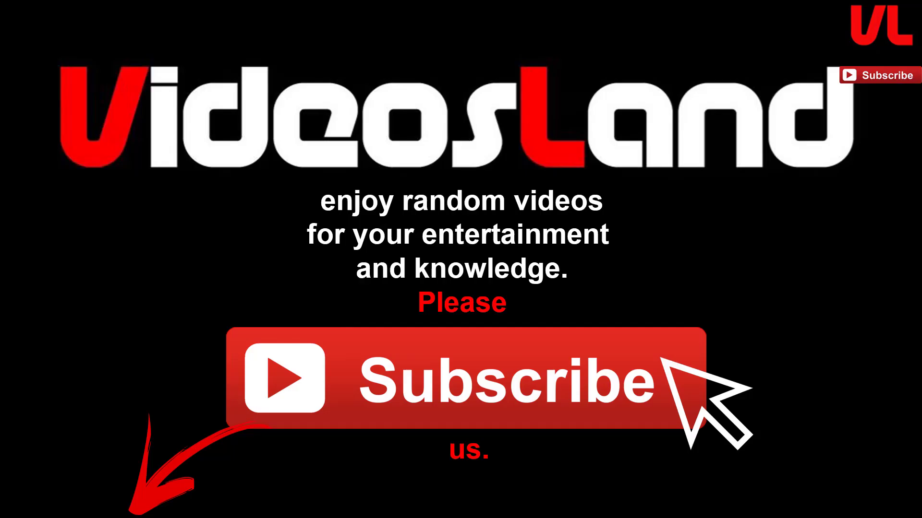